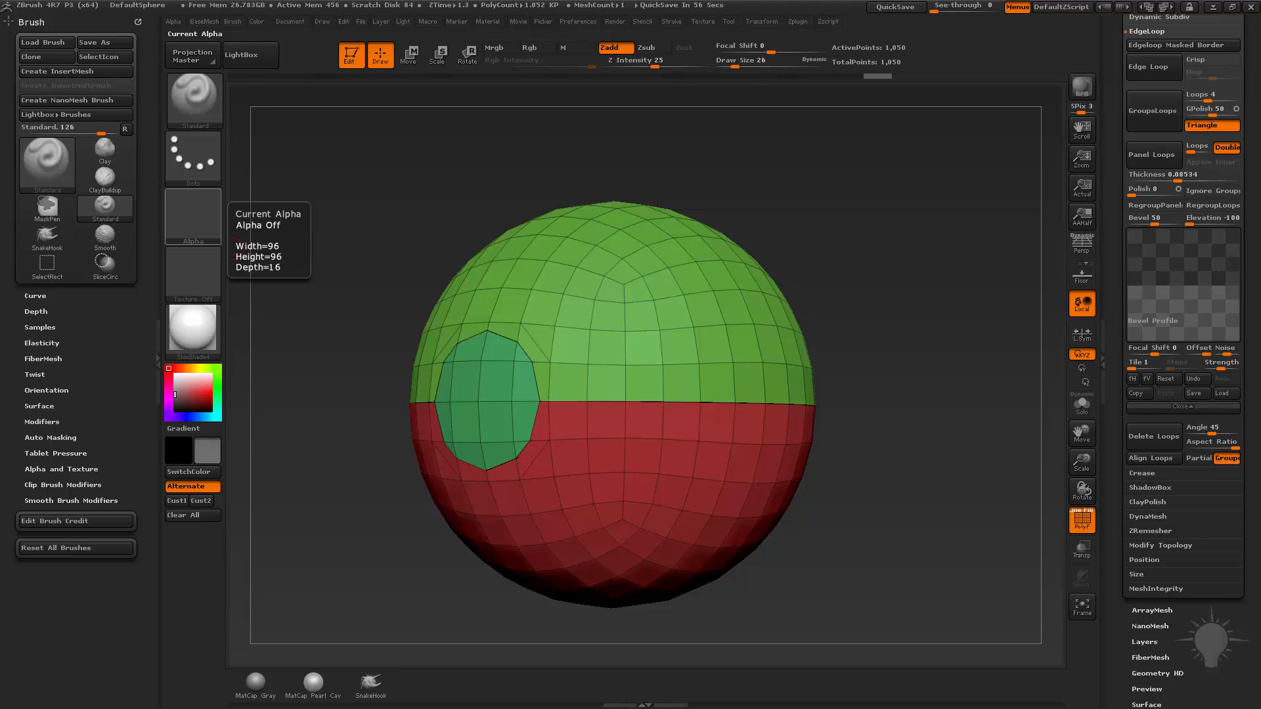
Undo the last series of edits made to the sphere with its green, red and teal polygroups.
{"action": "left_click_drag", "start_coordinate": [823, 217], "coordinate": [821, 369]}
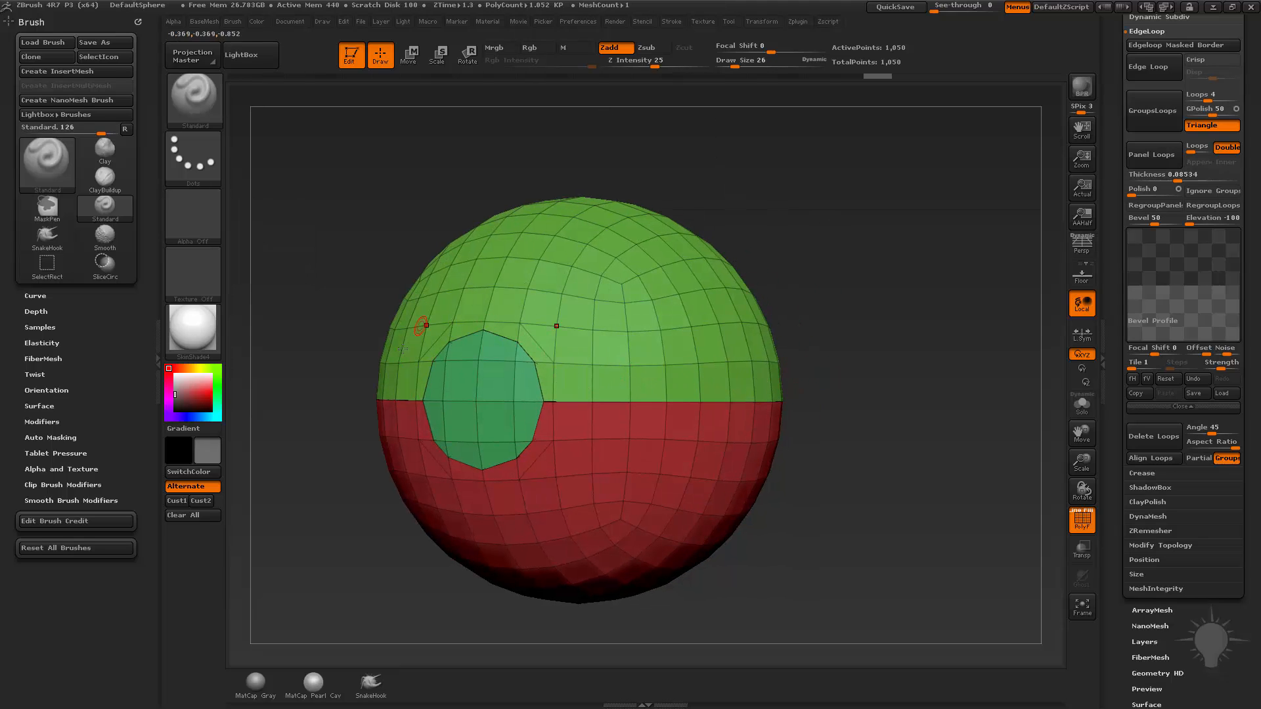
{"action": "left_click_drag", "start_coordinate": [860, 341], "coordinate": [874, 341], "text": "shift"}
{"action": "left_click_drag", "start_coordinate": [826, 297], "coordinate": [867, 287], "text": "alt"}
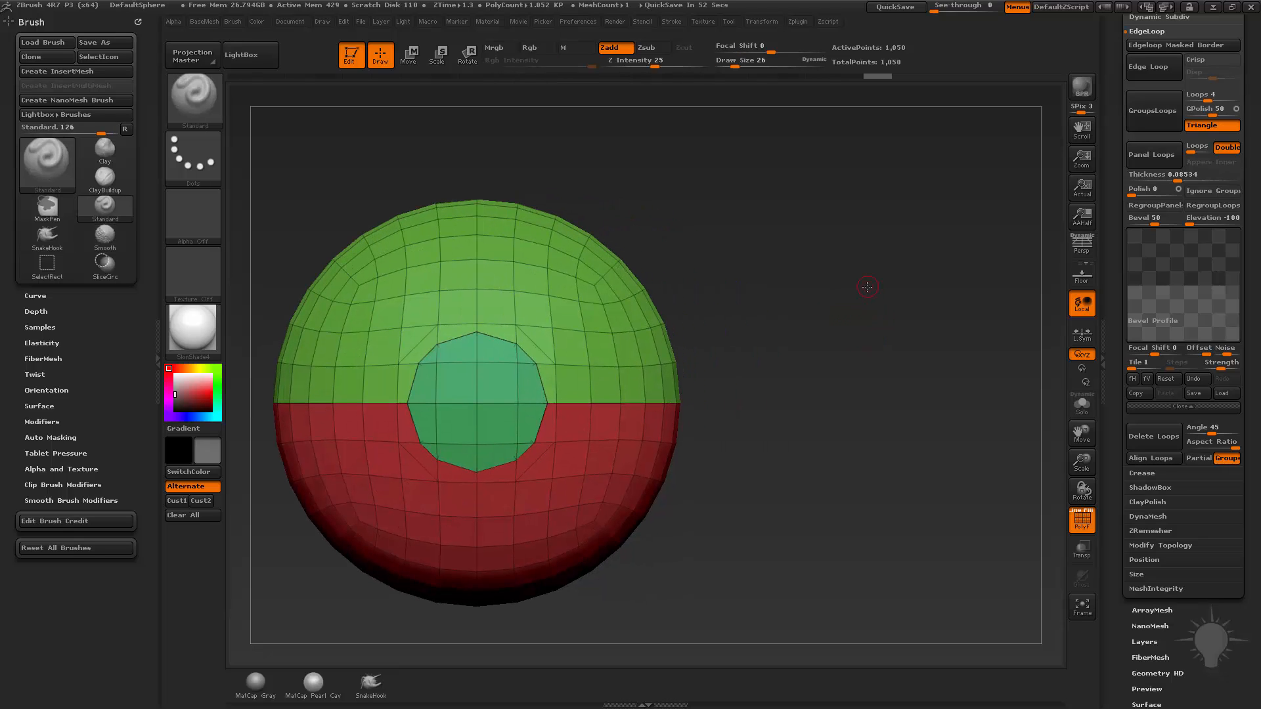
{"action": "left_click_drag", "start_coordinate": [748, 241], "coordinate": [880, 245]}
{"action": "key", "text": "ctrl+z"}
{"action": "key", "text": "ctrl+z"}
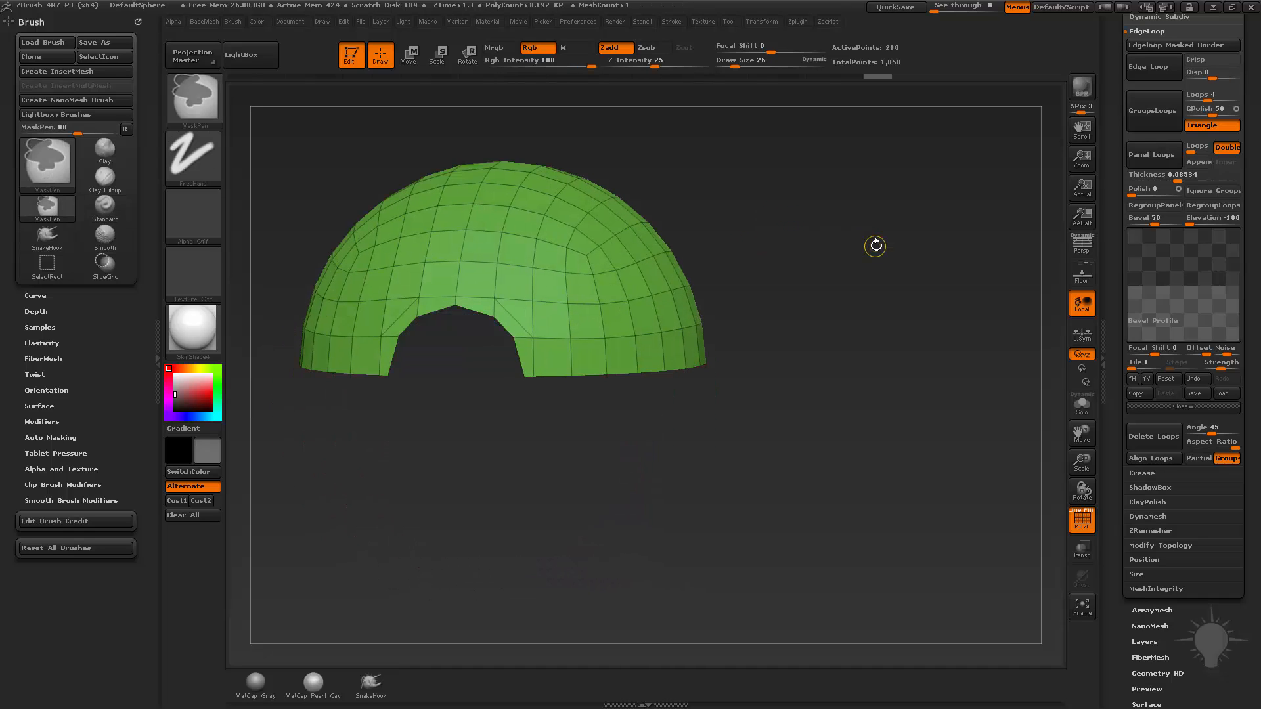
{"action": "key", "text": "ctrl+z"}
{"action": "key", "text": "ctrl+z"}
{"action": "key", "text": "ctrl+z"}
{"action": "mouse_move", "coordinate": [867, 250]}
{"action": "left_mouse_down"}
{"action": "mouse_move", "coordinate": [847, 257]}
{"action": "mouse_move", "coordinate": [850, 289]}
{"action": "mouse_move", "coordinate": [825, 327]}
{"action": "mouse_move", "coordinate": [1029, 320]}
{"action": "left_mouse_up"}
Isolate the round polygroup on the sphere's front and separate the rest into its own subtool with Split Hidden.
{"action": "left_click", "coordinate": [504, 367], "text": "ctrl+shift"}
{"action": "left_click_drag", "start_coordinate": [1118, 240], "coordinate": [1124, 401]}
{"action": "left_click", "coordinate": [1148, 238]}
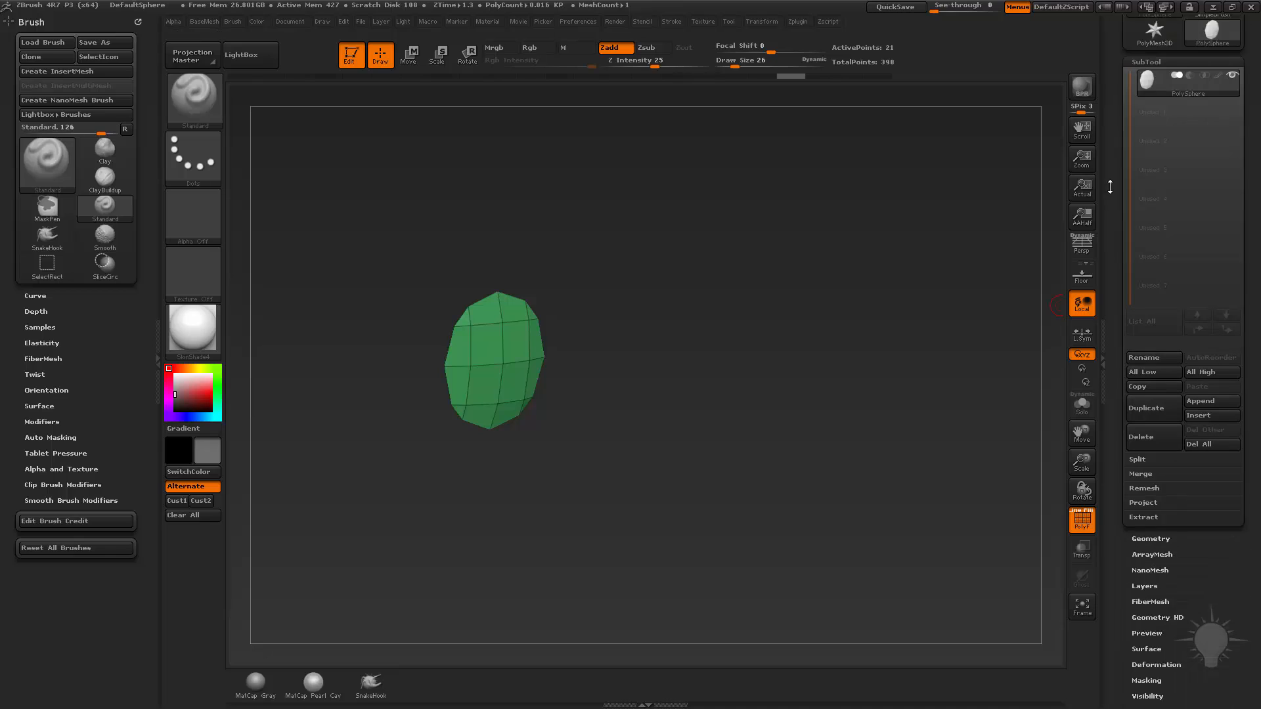
{"action": "left_click", "coordinate": [1140, 441]}
{"action": "left_click", "coordinate": [1161, 454]}
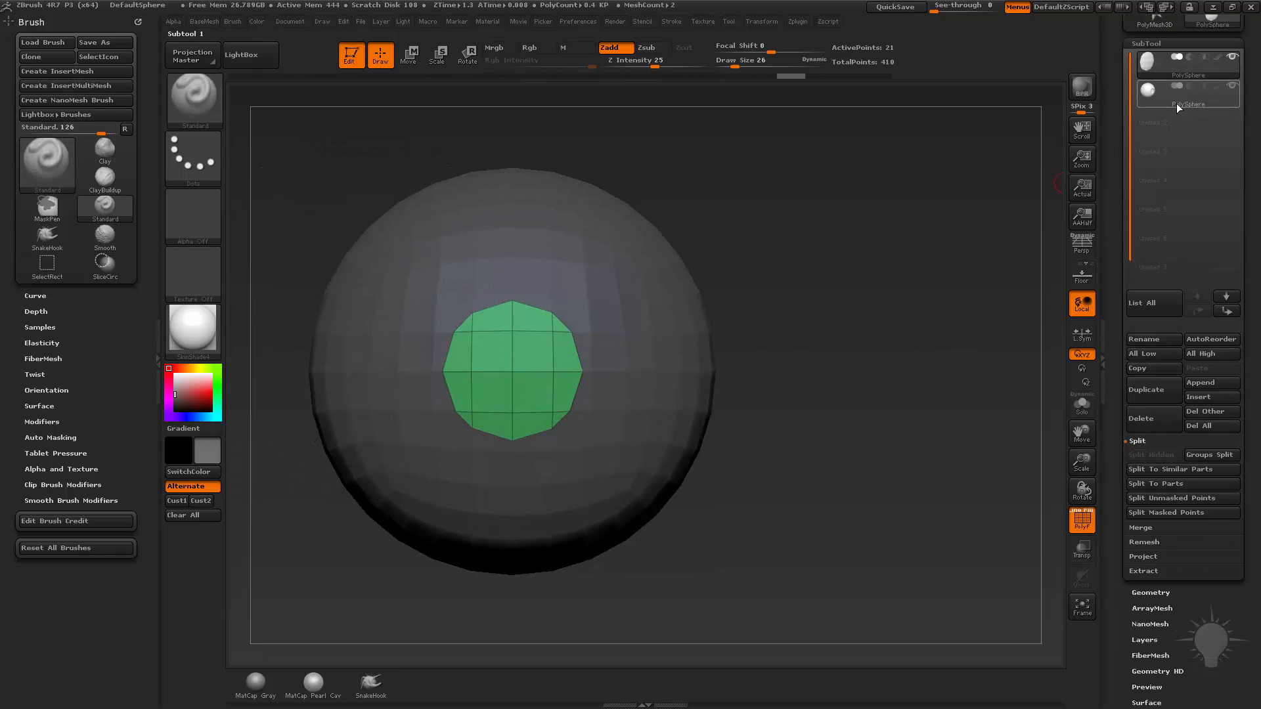
Make the large sphere the active subtool and choose the ZModeler brush.
{"action": "mouse_move", "coordinate": [1176, 104]}
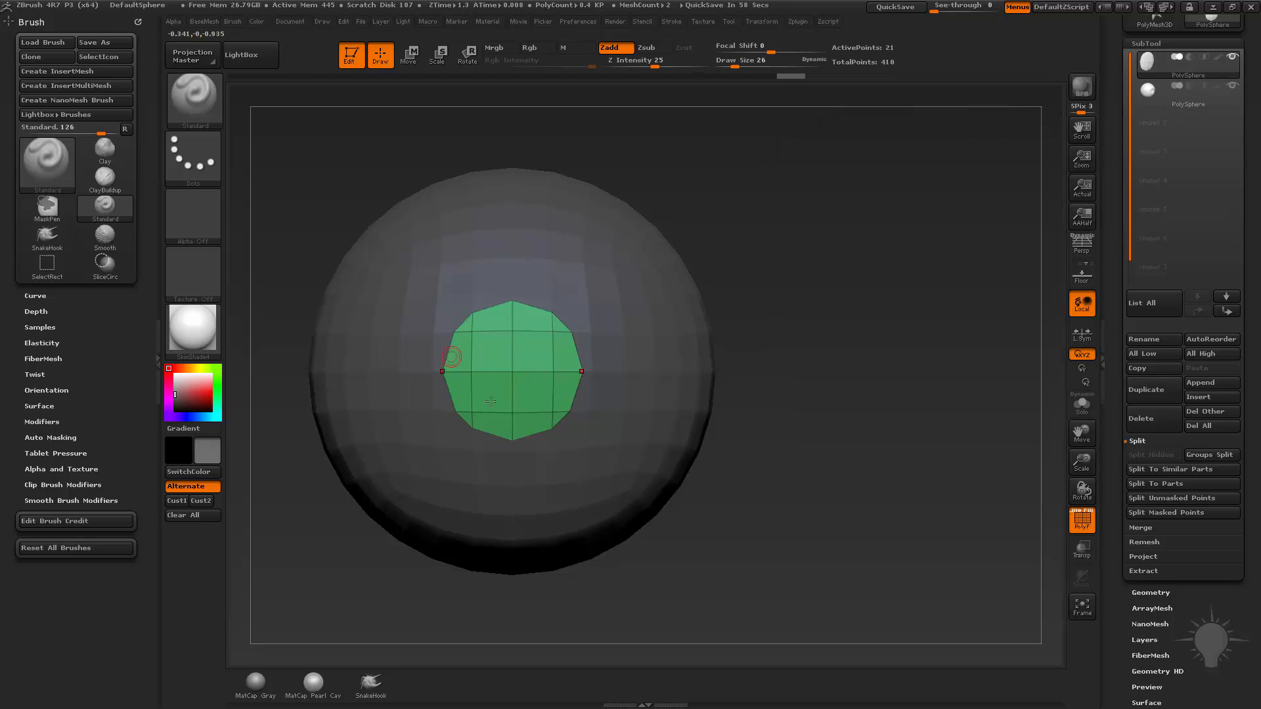
{"action": "left_click_drag", "start_coordinate": [885, 366], "coordinate": [732, 383]}
{"action": "left_click", "coordinate": [703, 272], "text": "alt"}
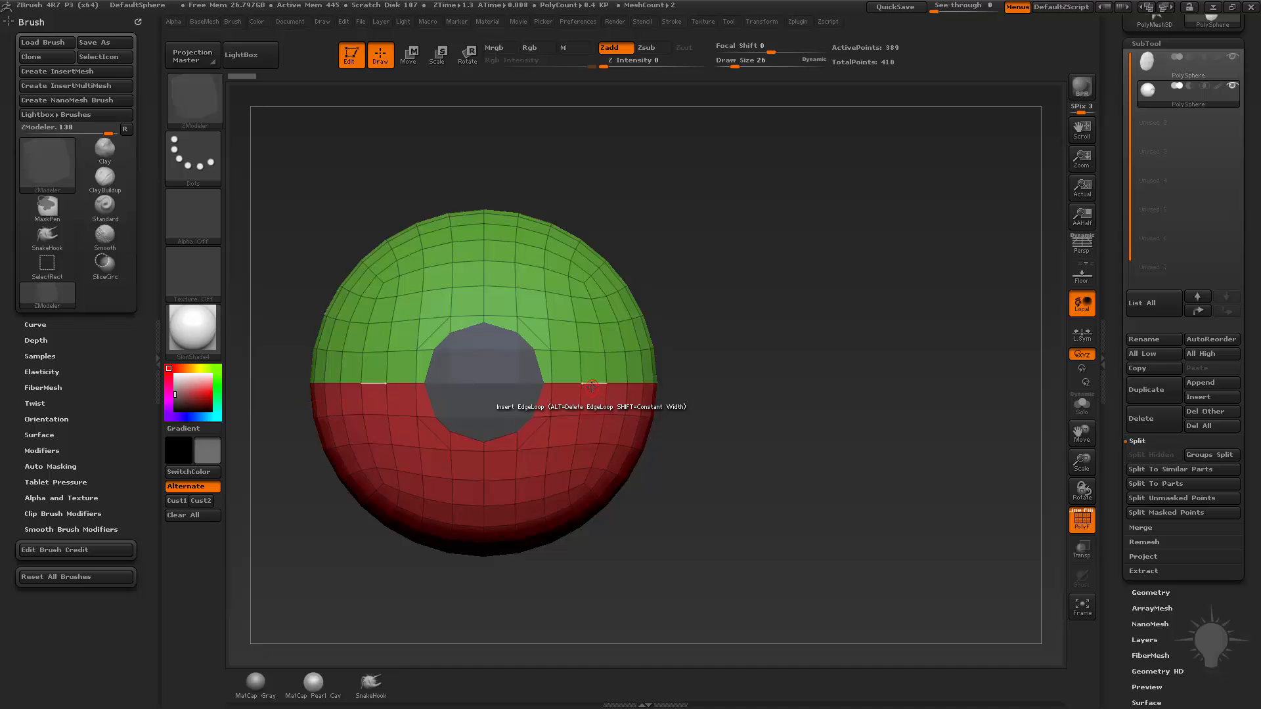
{"action": "key", "text": "space"}
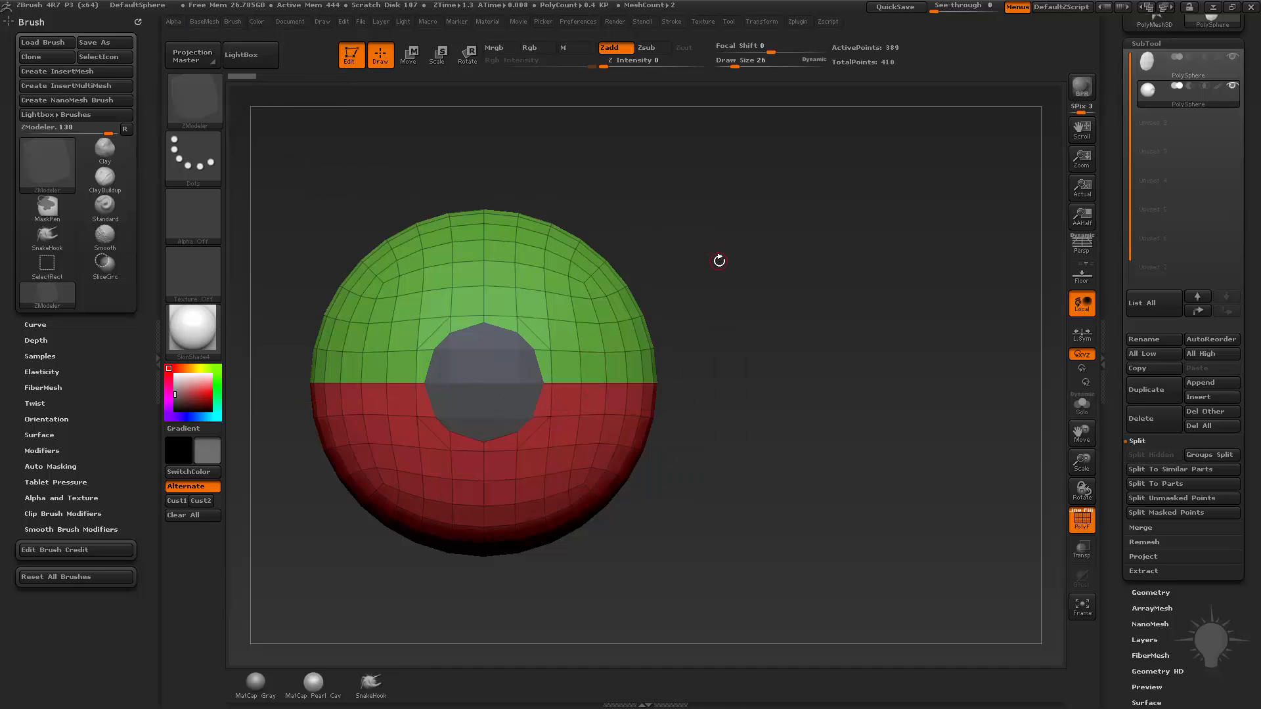
{"action": "key", "text": "b"}
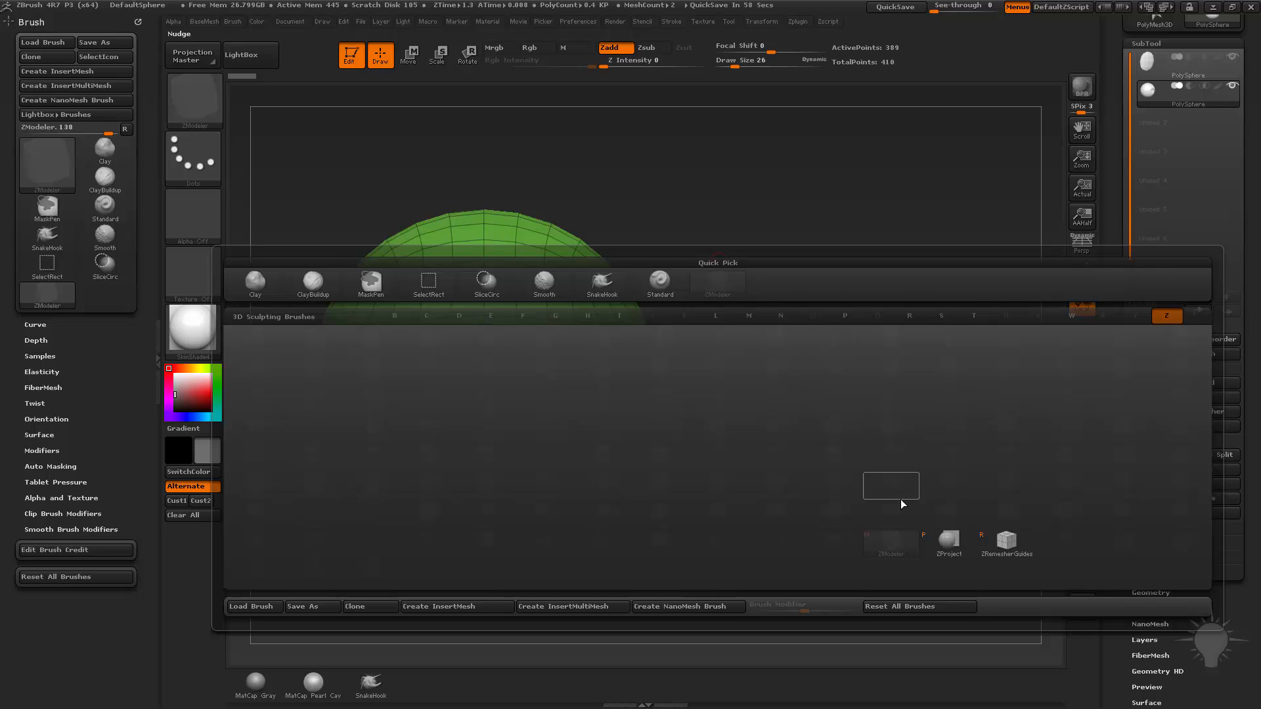
{"action": "left_click", "coordinate": [891, 555]}
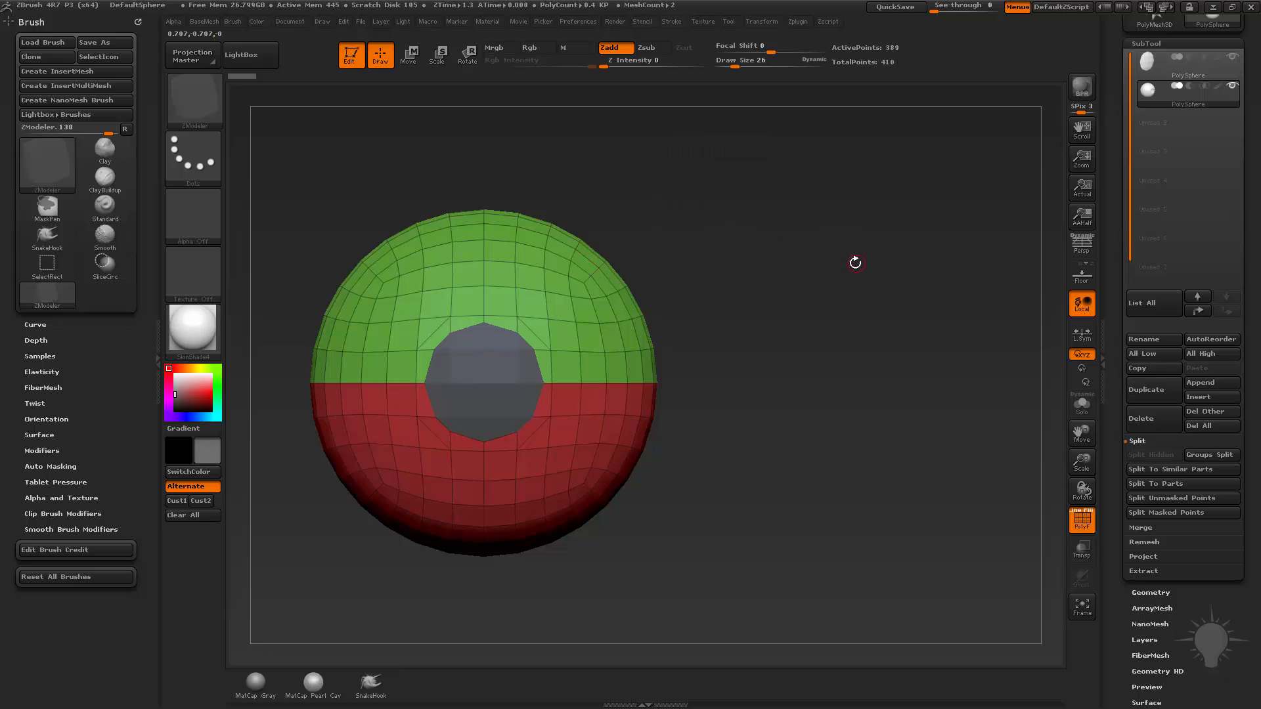
Set the ZModeler edge action to Bevel with the EdgeLoop Complete target and bevel the loop between the green and red halves.
{"action": "left_click_drag", "start_coordinate": [838, 252], "coordinate": [762, 397]}
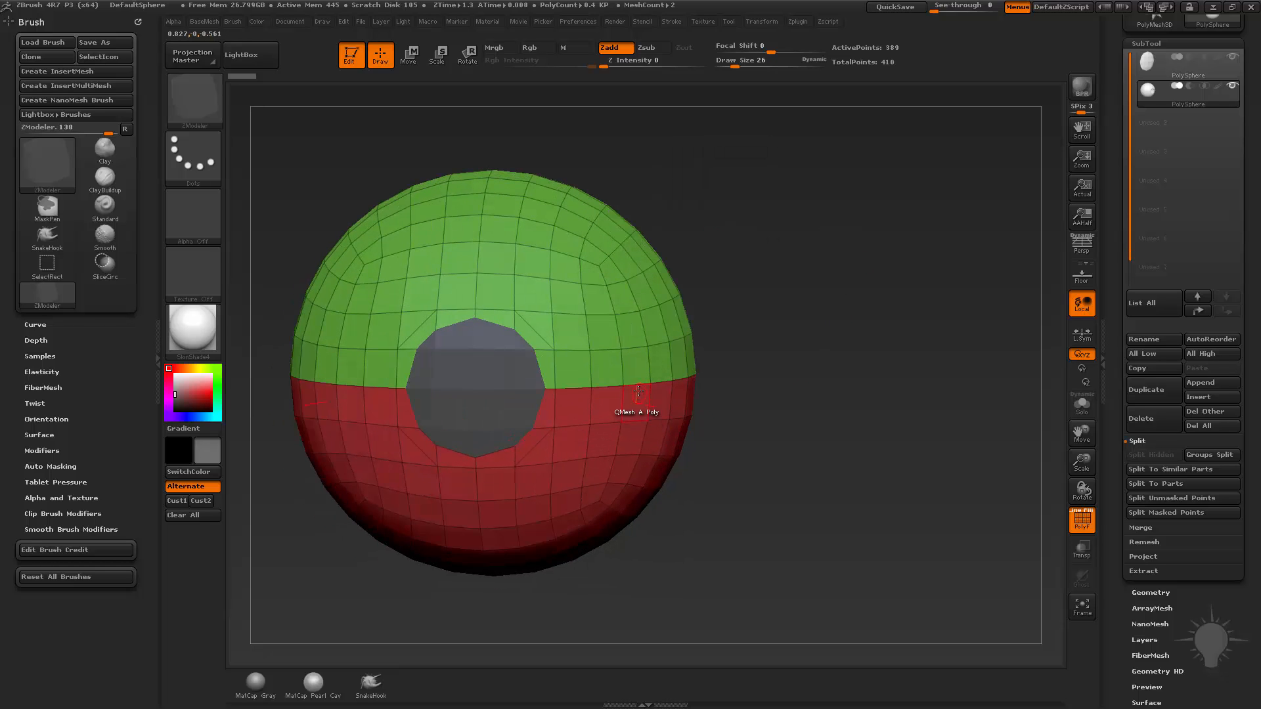
{"action": "key", "text": "space"}
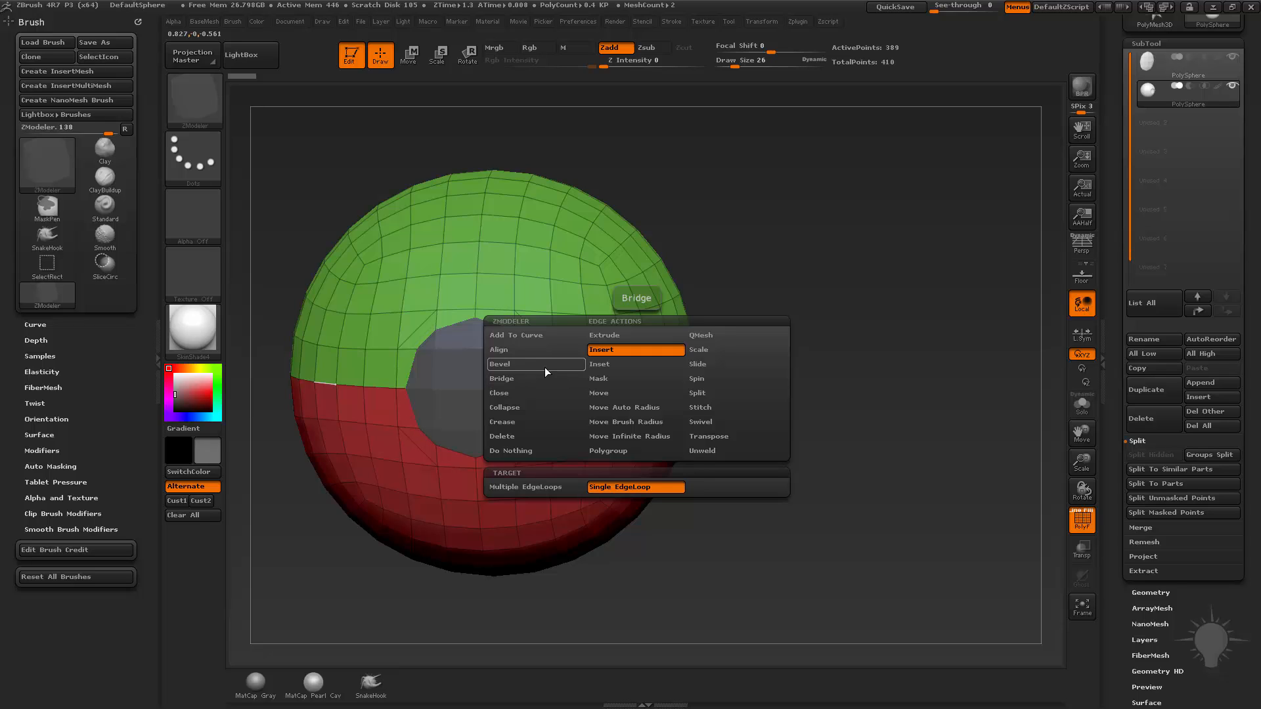
{"action": "left_click", "coordinate": [545, 365]}
{"action": "left_click", "coordinate": [558, 489]}
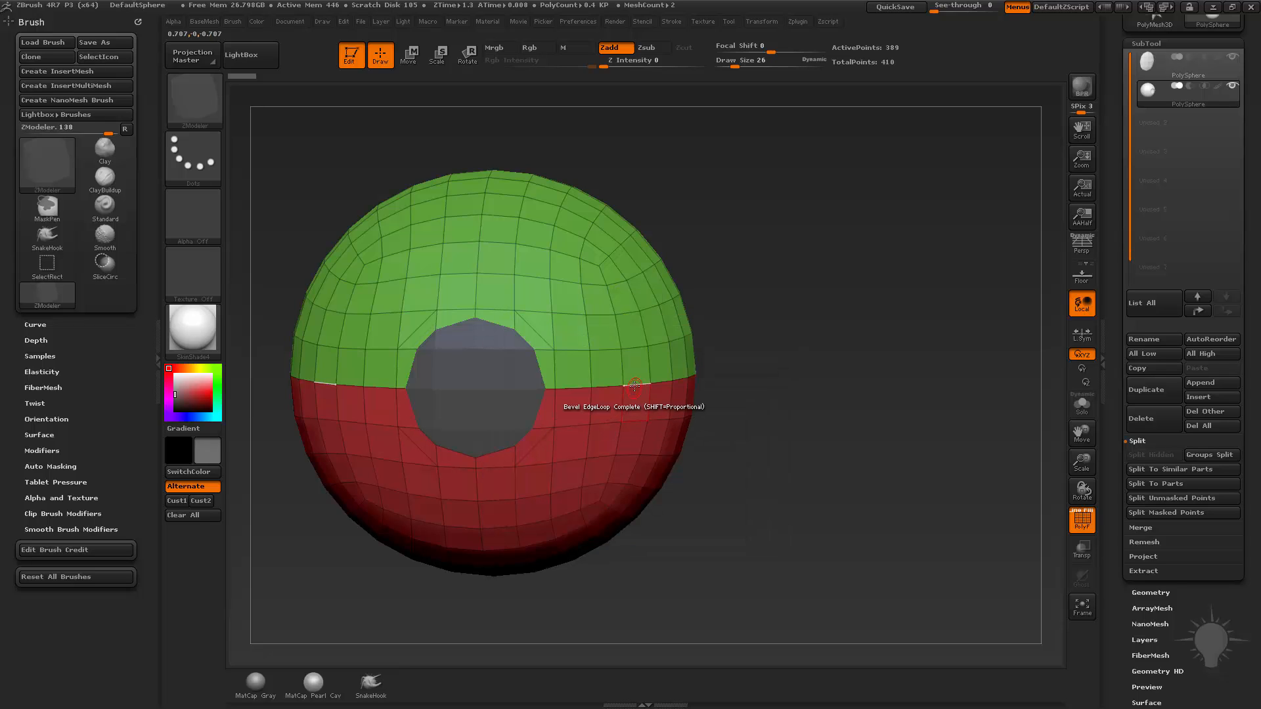
{"action": "left_click_drag", "start_coordinate": [625, 397], "coordinate": [652, 382]}
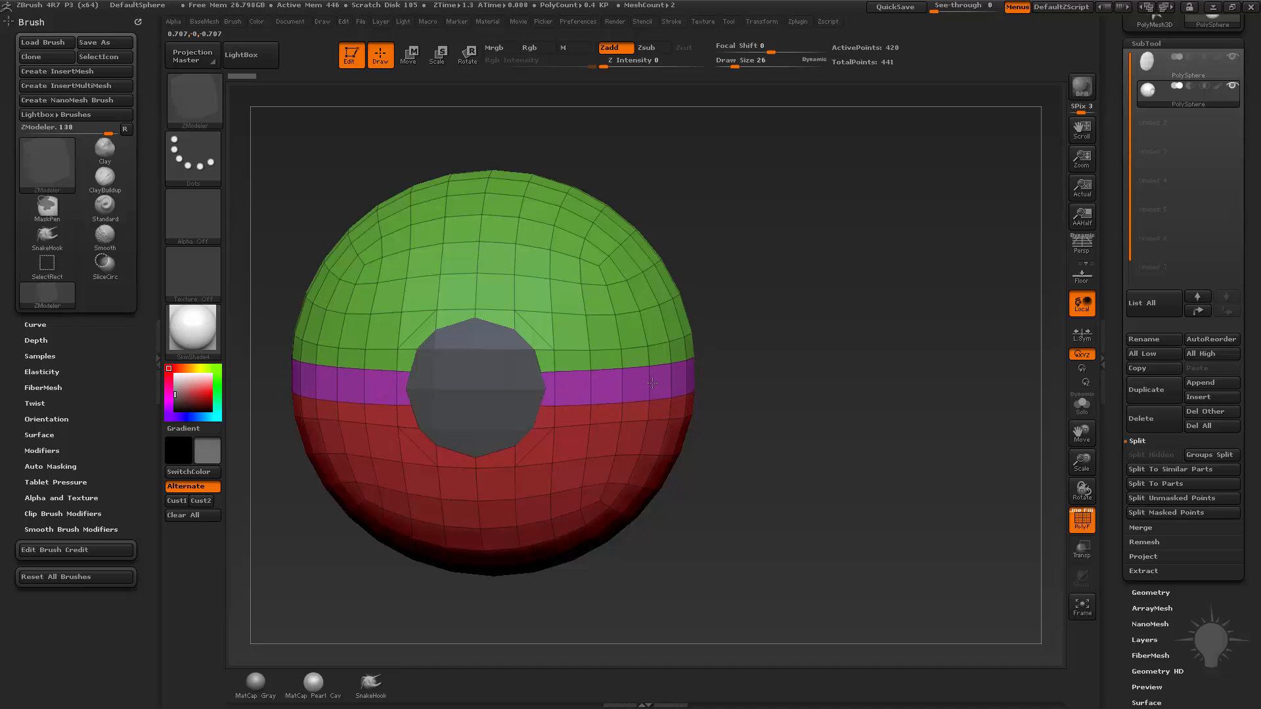
Undo the equator bevel and bevel the same edge loop again with a slightly narrower band.
{"action": "left_click_drag", "start_coordinate": [847, 401], "coordinate": [706, 355]}
{"action": "left_click_drag", "start_coordinate": [898, 211], "coordinate": [1031, 139]}
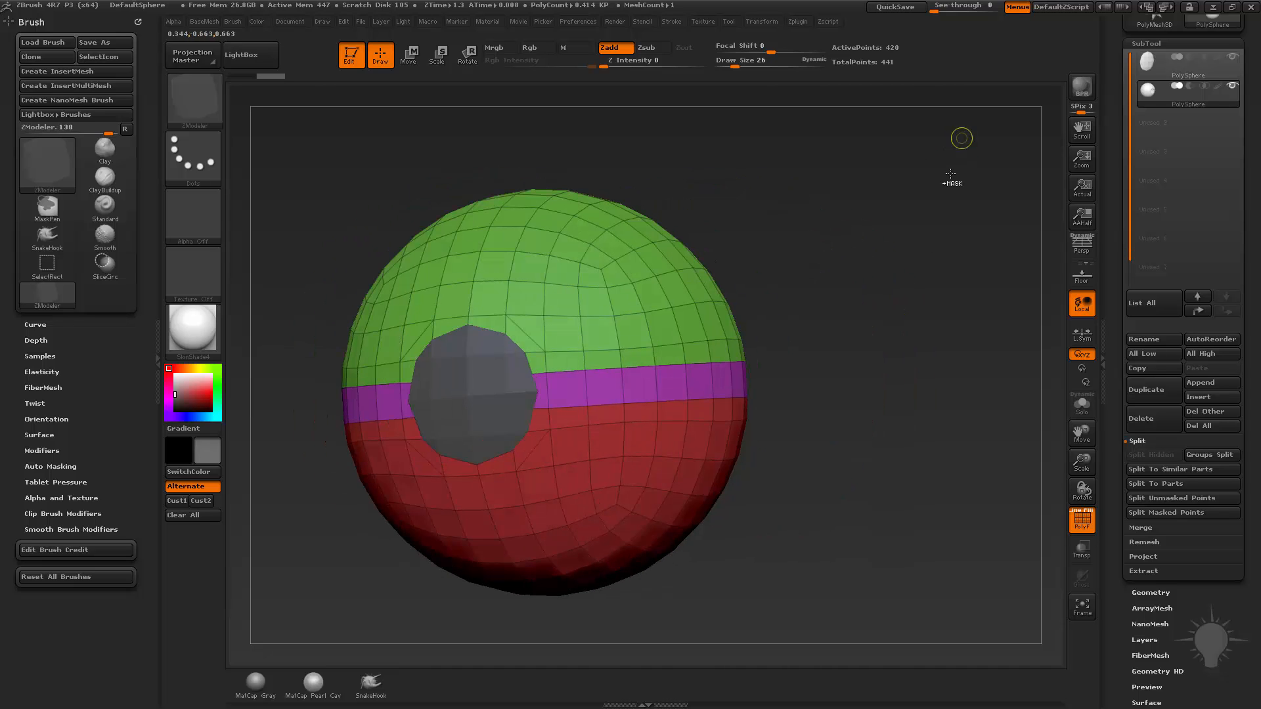
{"action": "key", "text": "ctrl+z"}
{"action": "left_click_drag", "start_coordinate": [624, 394], "coordinate": [623, 383]}
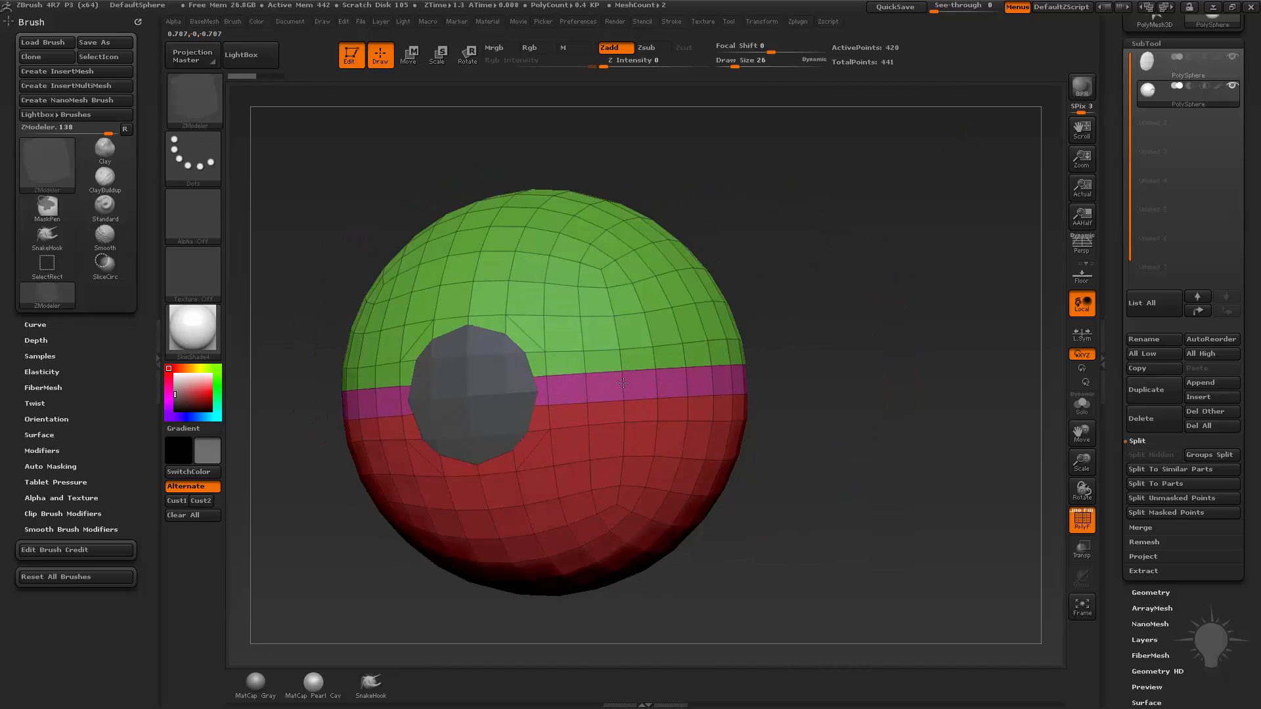
{"action": "left_click_drag", "start_coordinate": [751, 348], "coordinate": [873, 312], "text": "shift"}
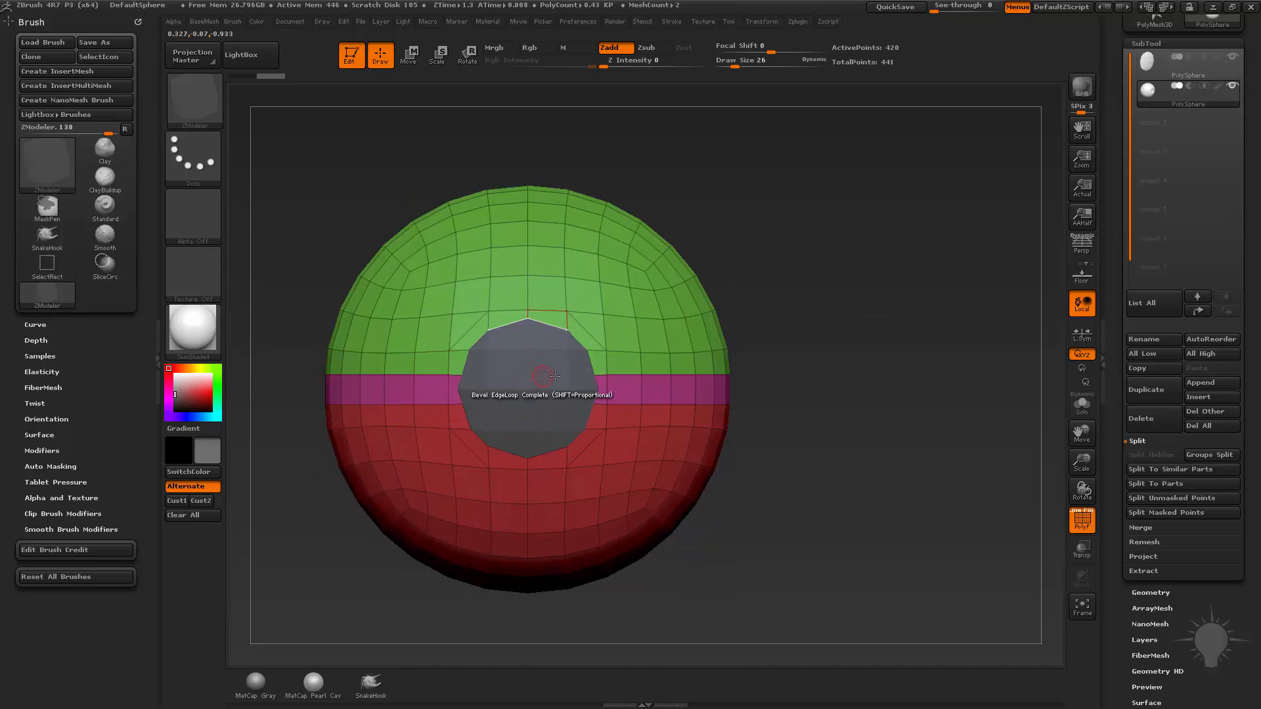
Isolate the magenta equator band by its polygroup and bring the whole sphere back into view.
{"action": "left_click_drag", "start_coordinate": [919, 418], "coordinate": [885, 415]}
{"action": "left_click", "coordinate": [800, 400], "text": "ctrl+shift"}
{"action": "left_click", "coordinate": [797, 426], "text": "ctrl+shift"}
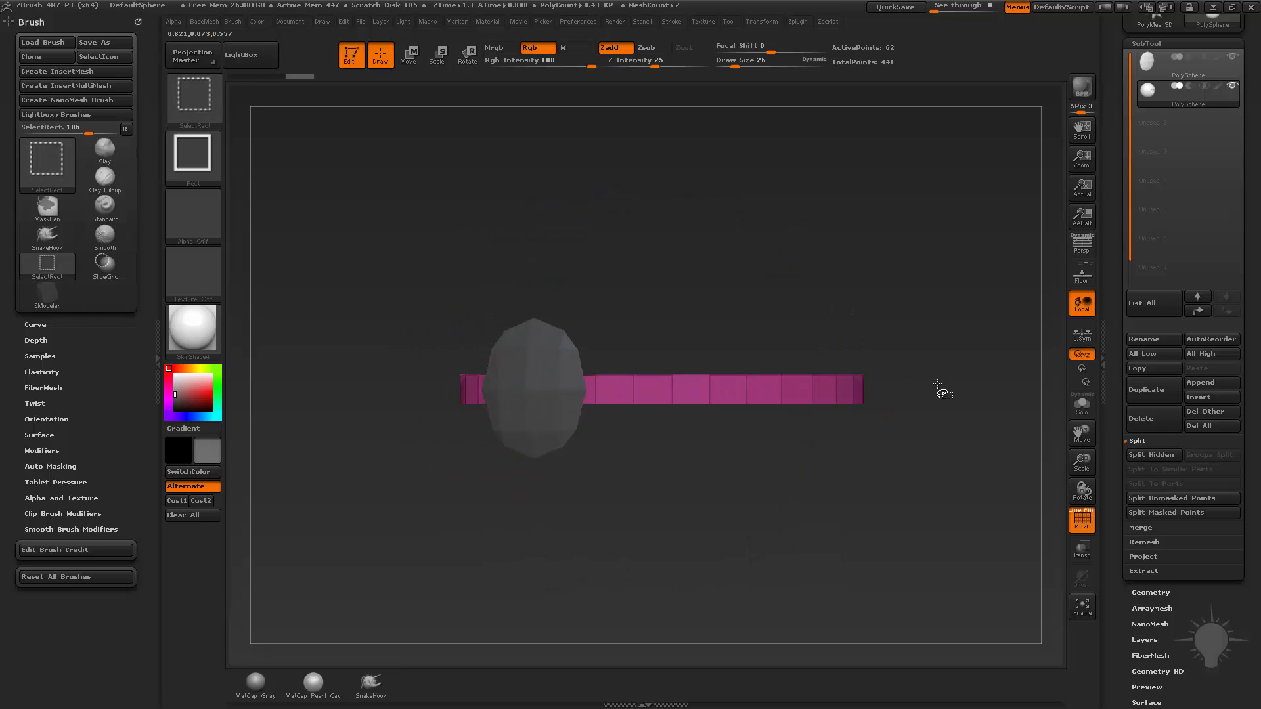
{"action": "left_click", "coordinate": [943, 390], "text": "ctrl+shift"}
Hide the red and green halves one after the other, view the remaining band from the side, and unhide everything.
{"action": "left_click_drag", "start_coordinate": [873, 461], "coordinate": [888, 464]}
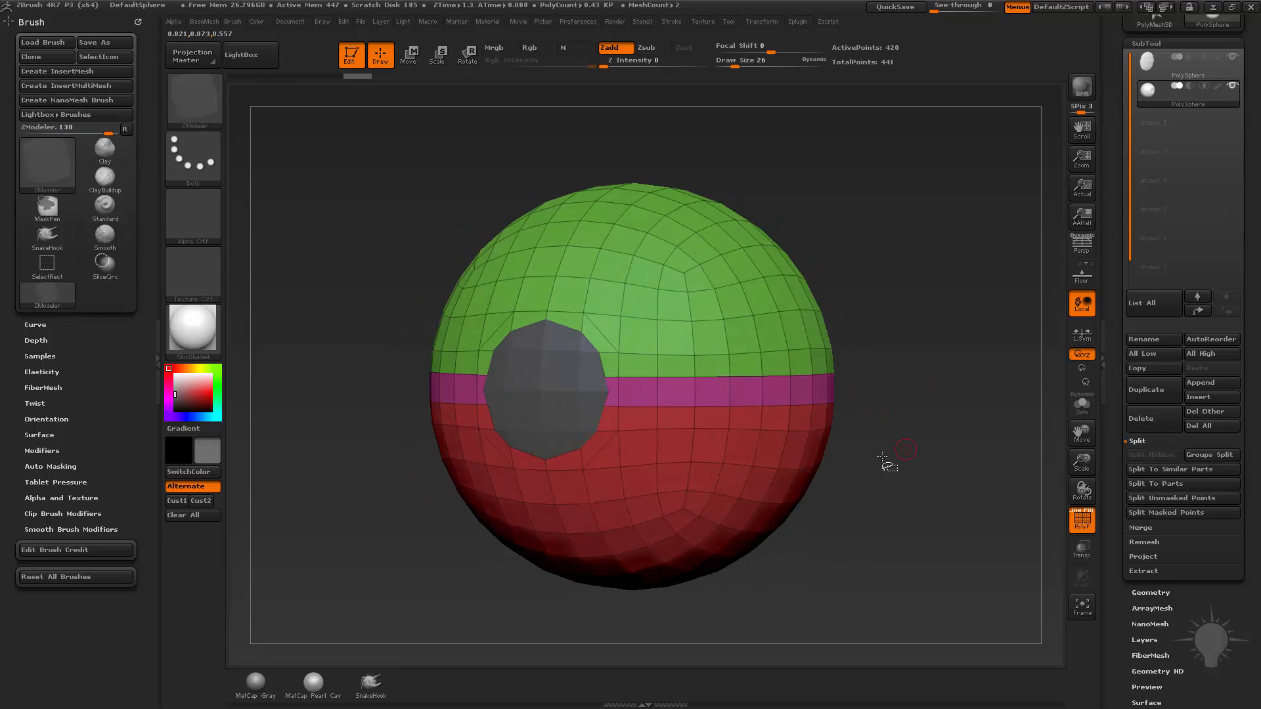
{"action": "left_click", "coordinate": [762, 395], "text": "ctrl+shift"}
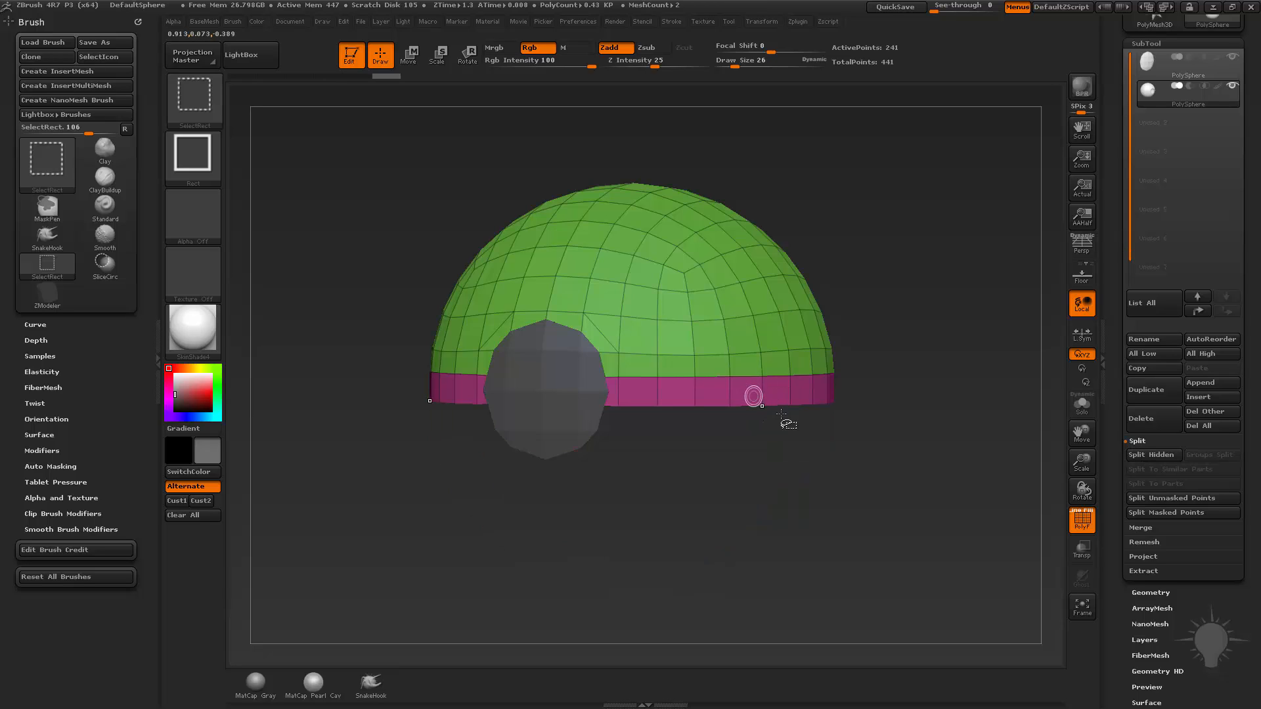
{"action": "left_click", "coordinate": [740, 283], "text": "ctrl+shift"}
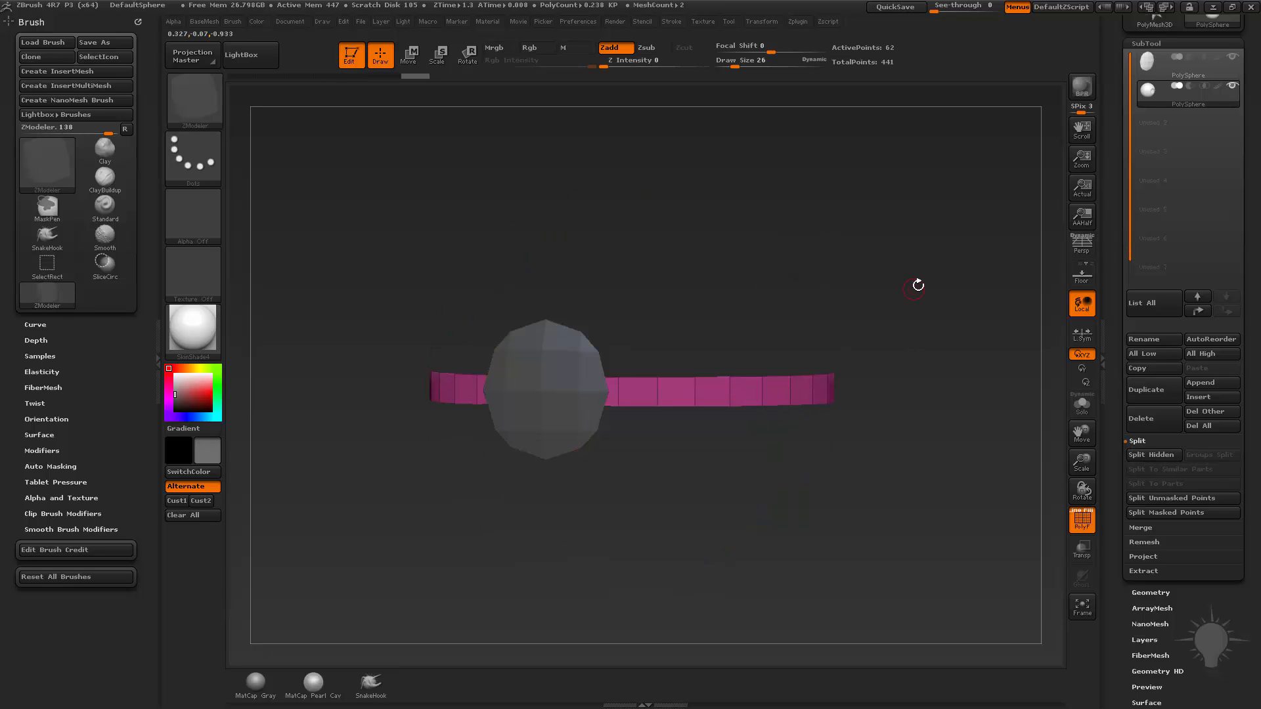
{"action": "left_click_drag", "start_coordinate": [872, 284], "coordinate": [840, 288]}
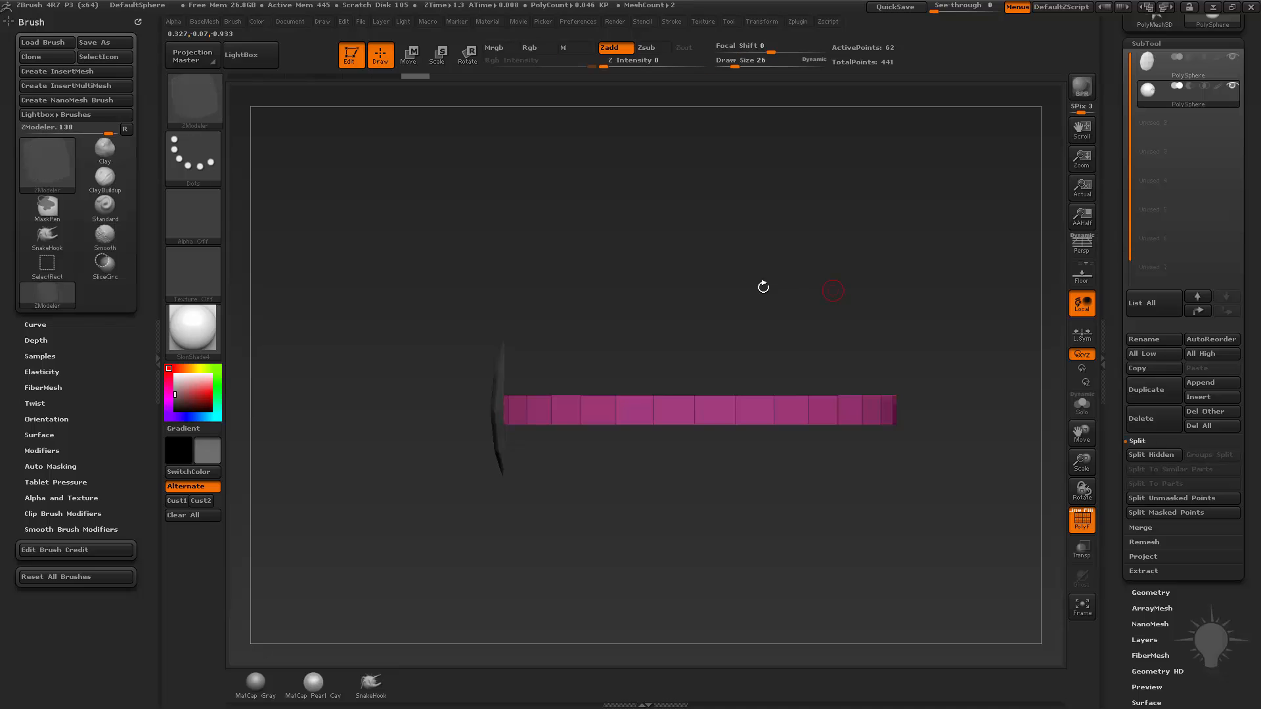
{"action": "left_click_drag", "start_coordinate": [628, 295], "coordinate": [706, 284]}
{"action": "left_click", "coordinate": [749, 287], "text": "ctrl+shift"}
Choose the SelectLasso brush, hide the equator band through its edge loop, and invert the visibility to isolate the band.
{"action": "left_click", "coordinate": [204, 93], "text": "ctrl+shift"}
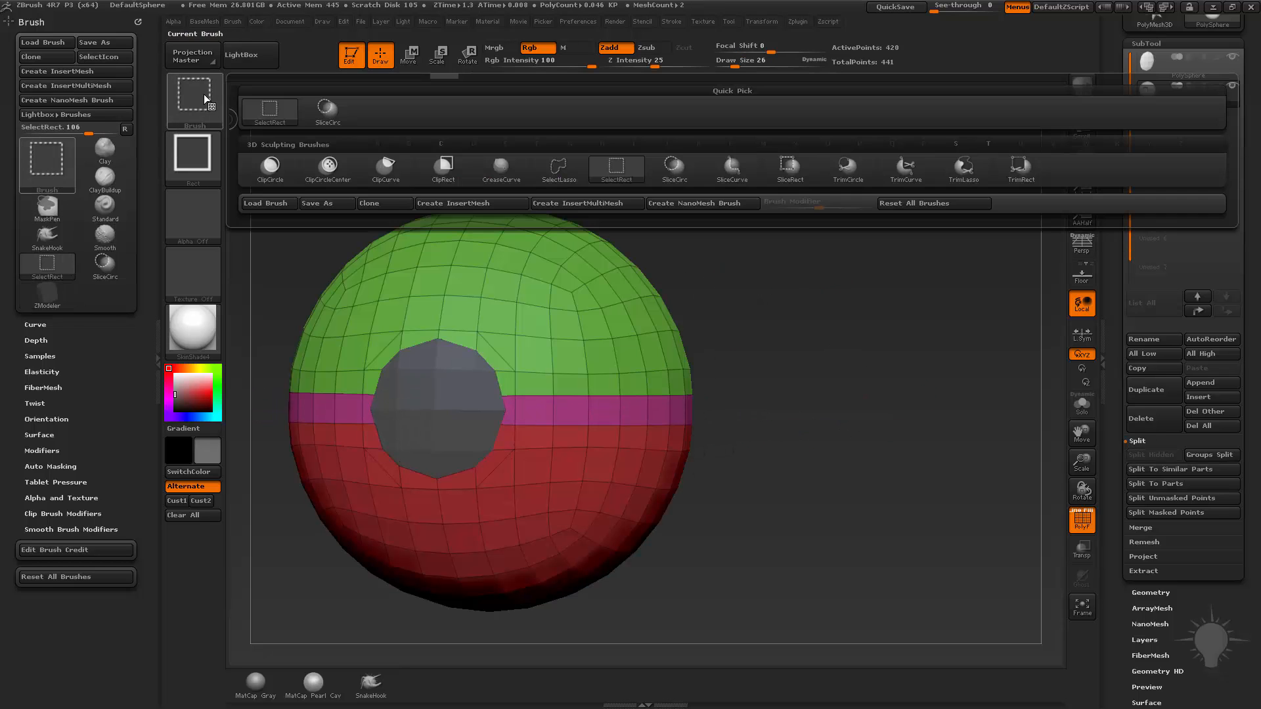
{"action": "left_click", "coordinate": [564, 179], "text": "ctrl+shift"}
{"action": "right_click_drag", "start_coordinate": [887, 312], "coordinate": [881, 475], "text": "ctrl"}
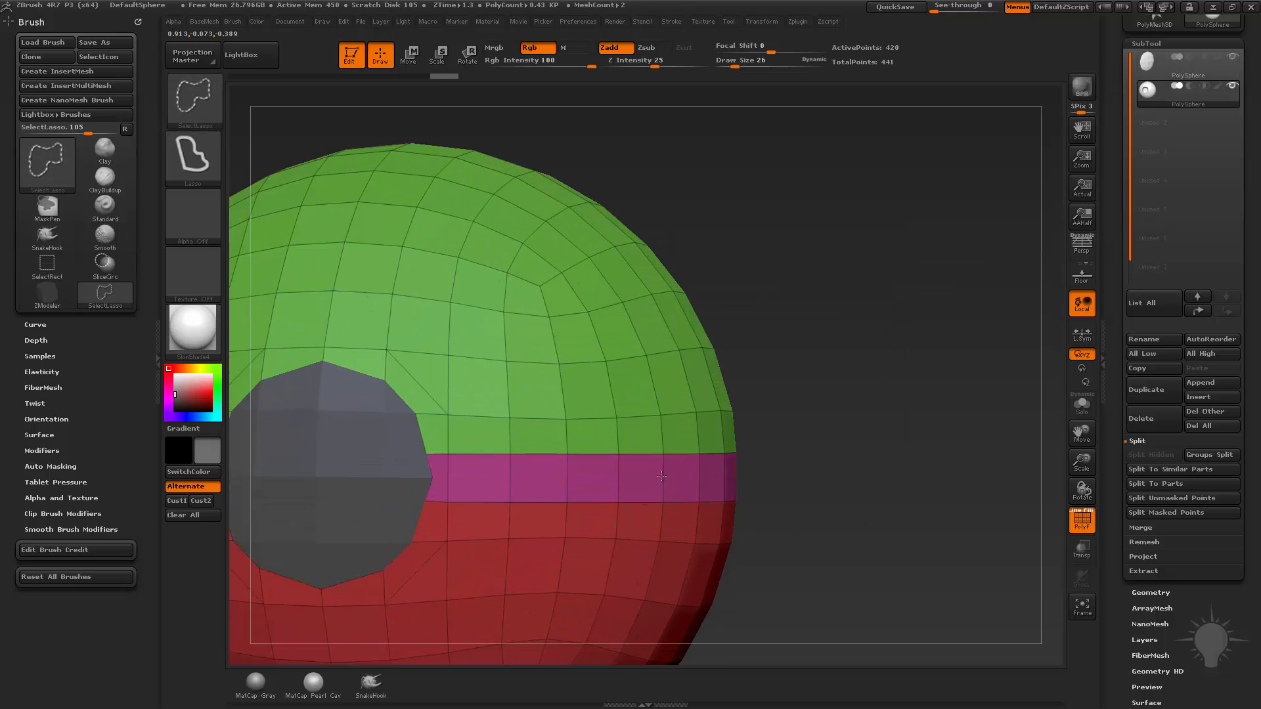
{"action": "left_click", "coordinate": [661, 476], "text": "ctrl+alt+shift"}
{"action": "key", "text": "f"}
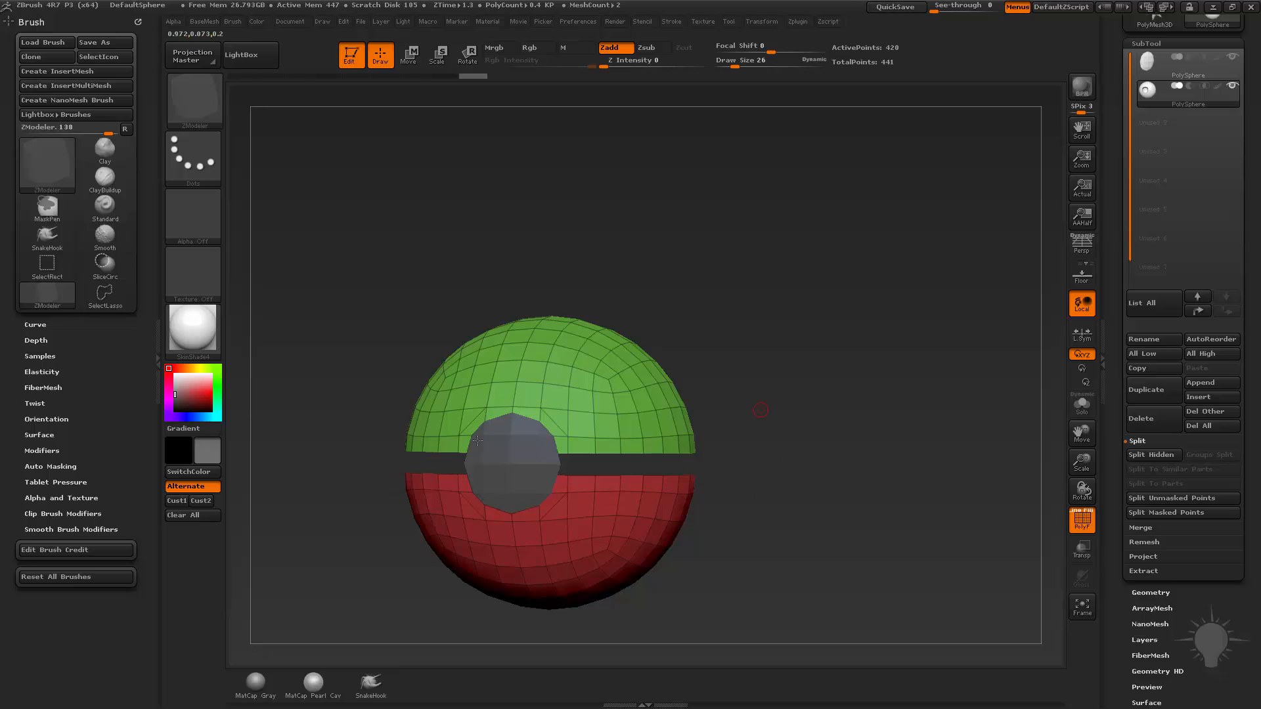
{"action": "key", "text": "ctrl+shift"}
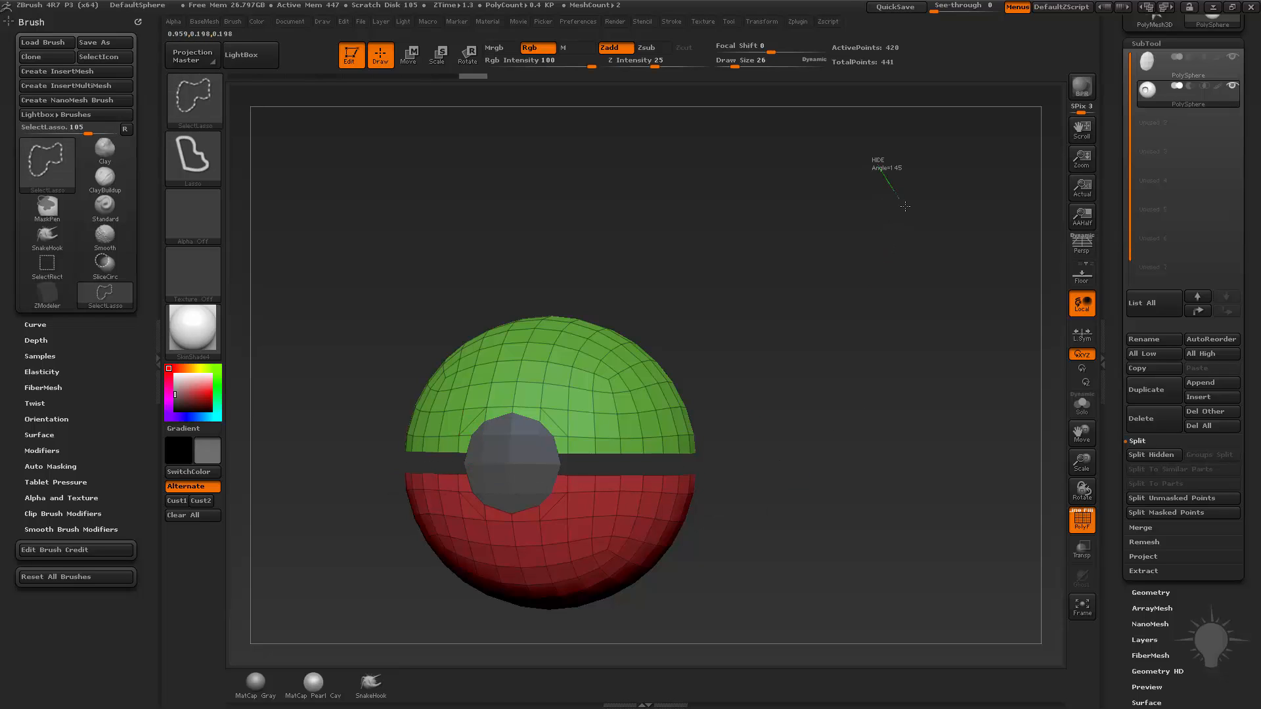
{"action": "left_click_drag", "start_coordinate": [905, 206], "coordinate": [908, 223], "text": "ctrl+shift"}
{"action": "mouse_move", "coordinate": [988, 276]}
{"action": "left_mouse_down"}
{"action": "mouse_move", "coordinate": [974, 289]}
{"action": "mouse_move", "coordinate": [909, 286]}
{"action": "left_mouse_up"}
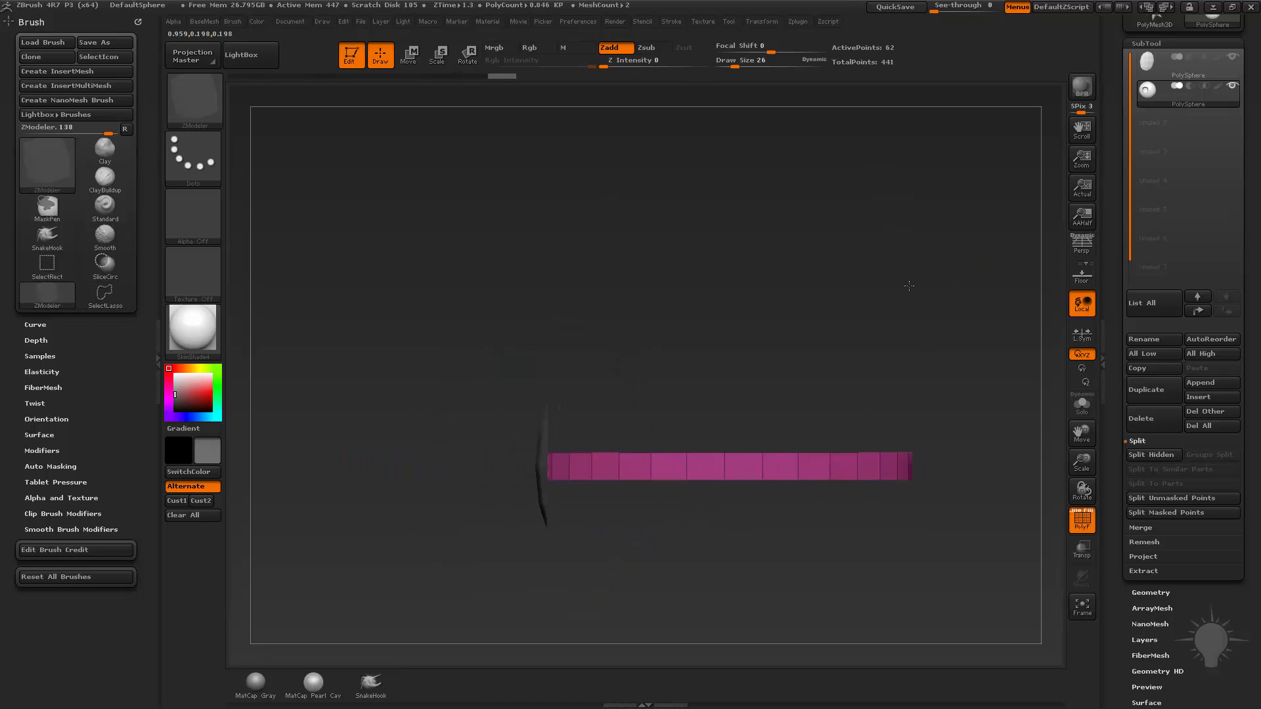
Mask the vertices along the isolated band's upper edge and draw a Transpose move line straight up from that edge.
{"action": "key", "text": "ctrl"}
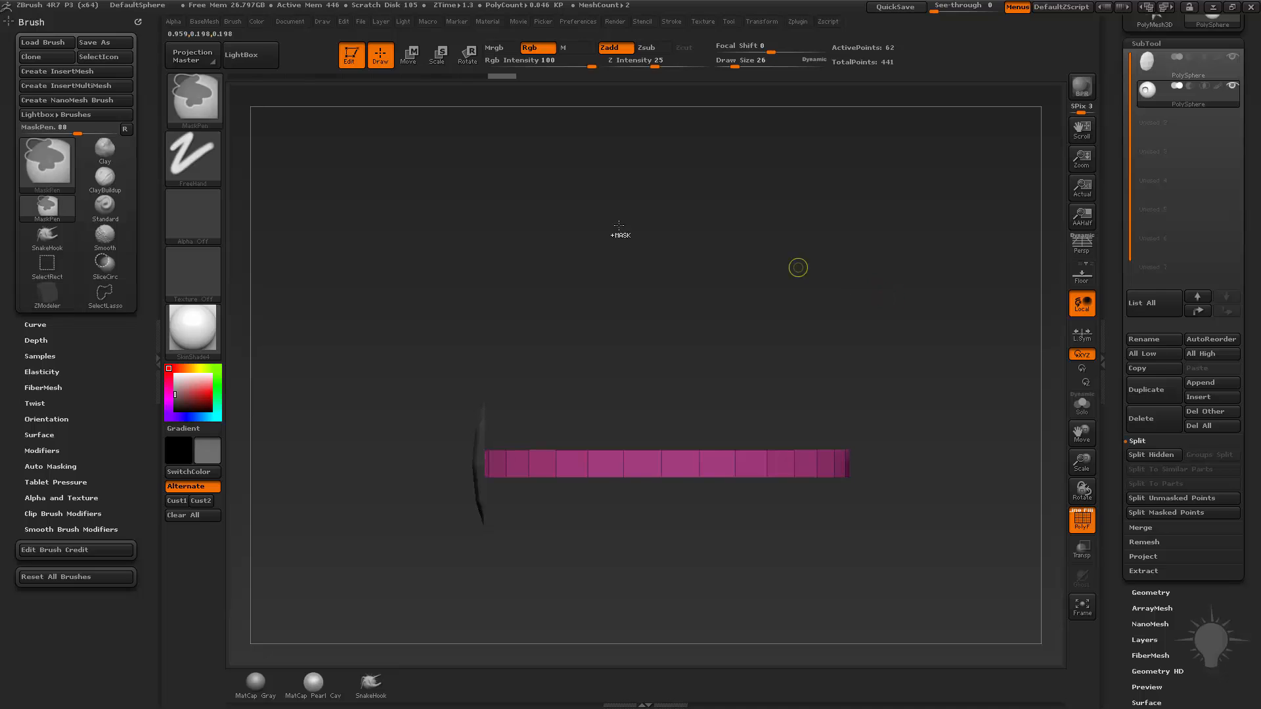
{"action": "left_click", "coordinate": [193, 97]}
{"action": "left_click_drag", "start_coordinate": [336, 299], "coordinate": [913, 459], "text": "ctrl"}
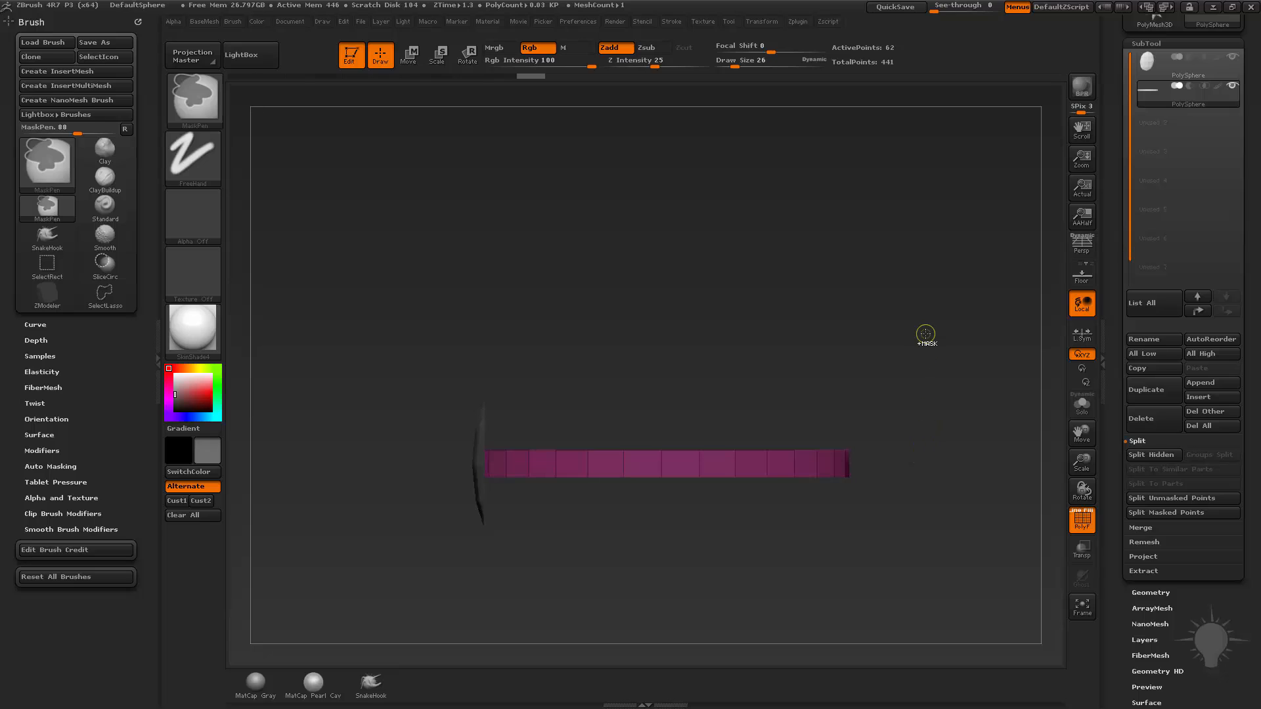
{"action": "key", "text": "w"}
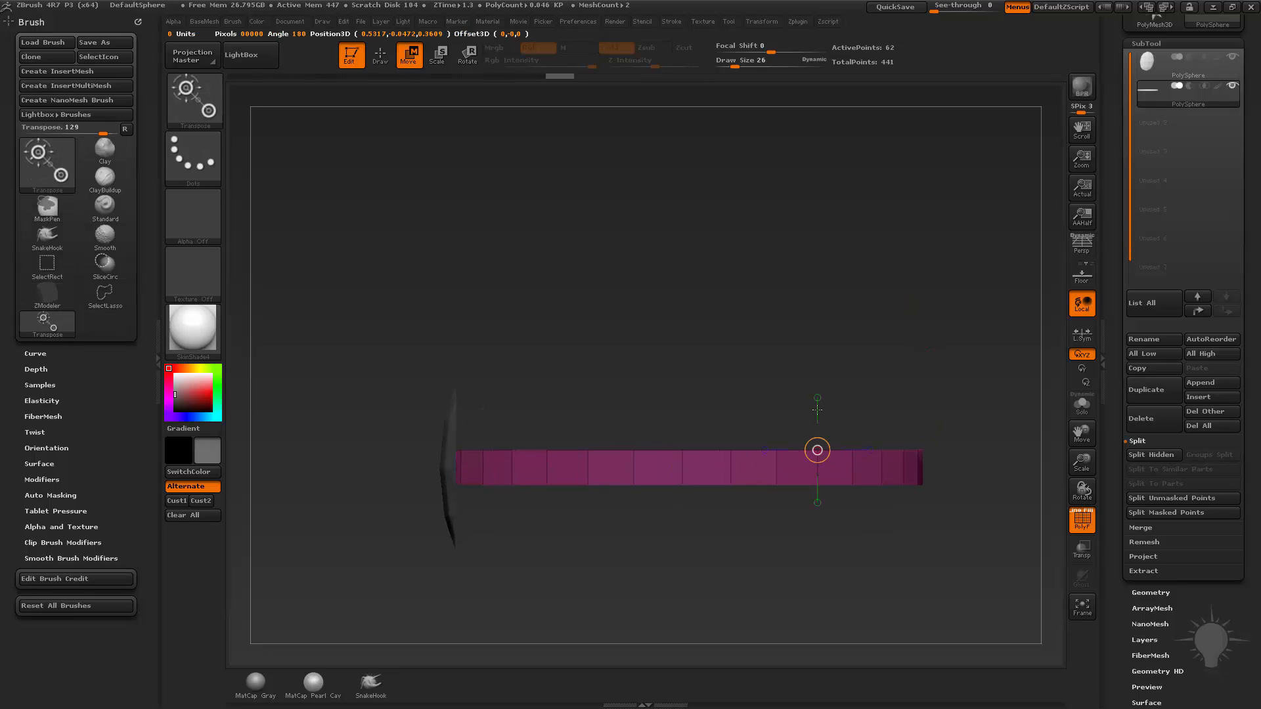
{"action": "left_click_drag", "start_coordinate": [817, 451], "coordinate": [820, 373]}
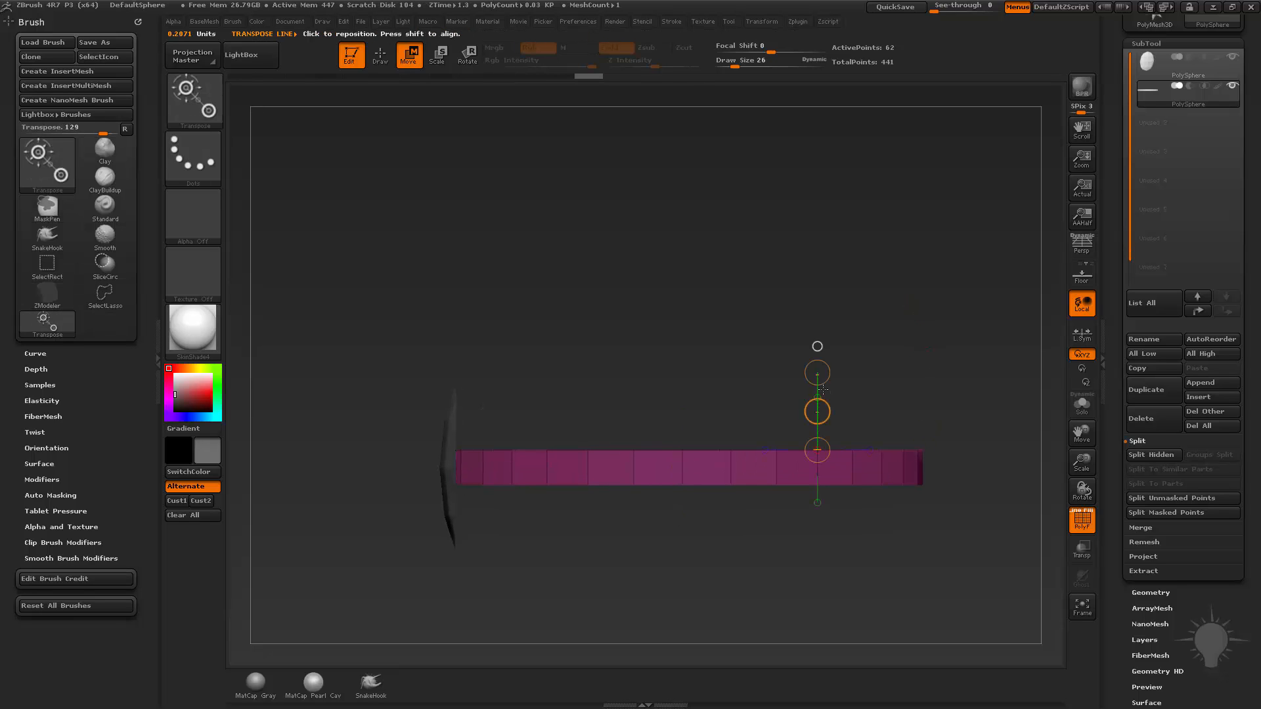
{"action": "left_click_drag", "start_coordinate": [908, 357], "coordinate": [881, 332], "text": "alt"}
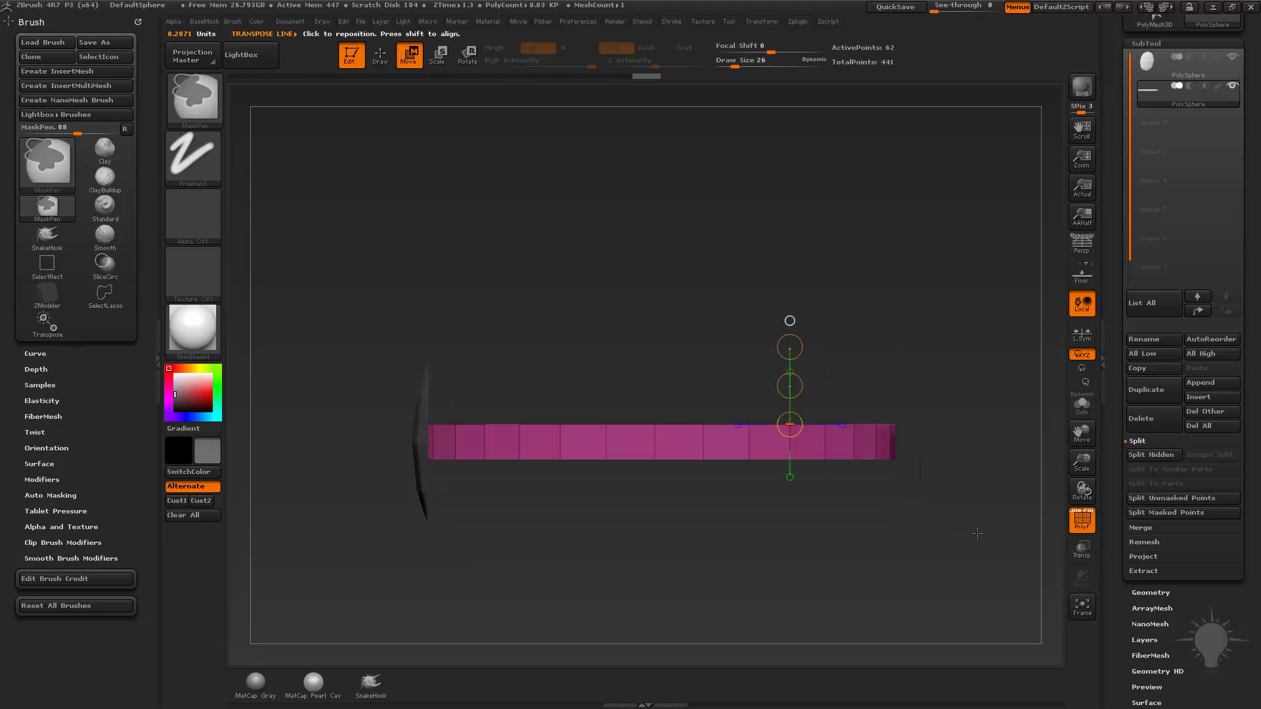
Mask along the band's lower edge and stretch with a vertical Transpose line drawn down from it to flatten the edge.
{"action": "left_click_drag", "start_coordinate": [975, 533], "coordinate": [344, 444], "text": "ctrl"}
{"action": "left_click_drag", "start_coordinate": [533, 519], "coordinate": [605, 524]}
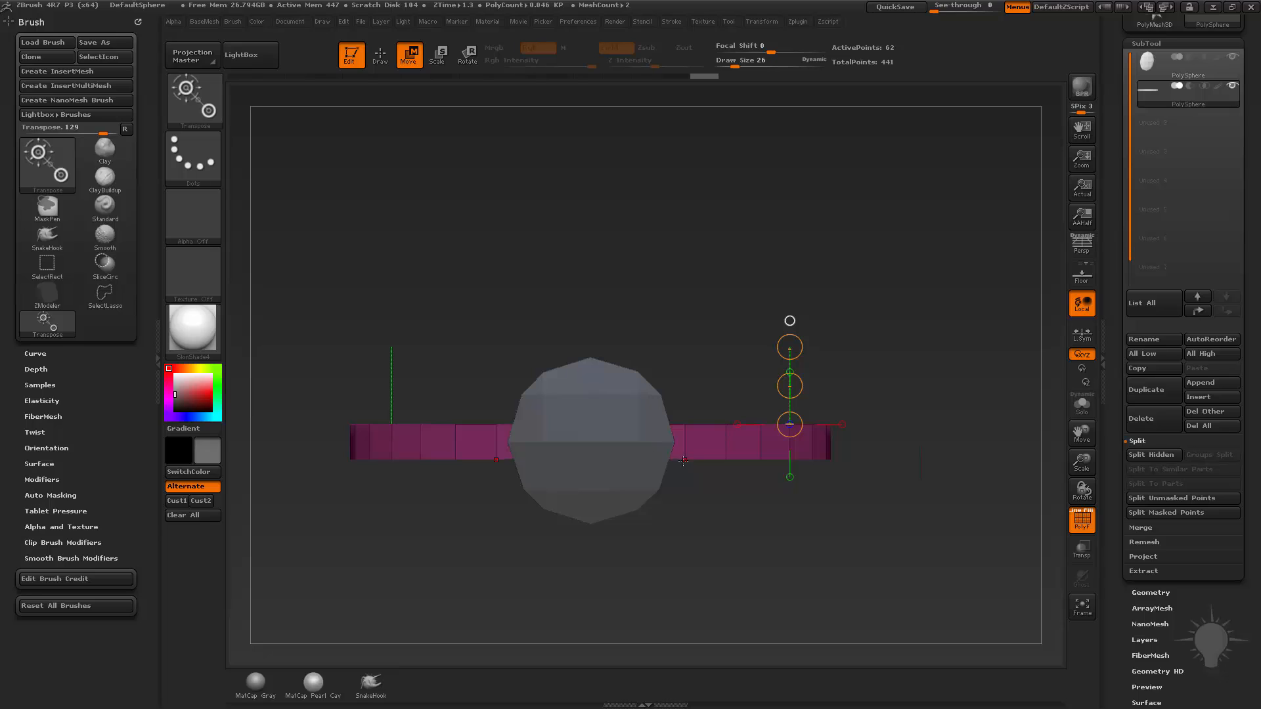
{"action": "left_click_drag", "start_coordinate": [725, 458], "coordinate": [763, 549], "text": "shift"}
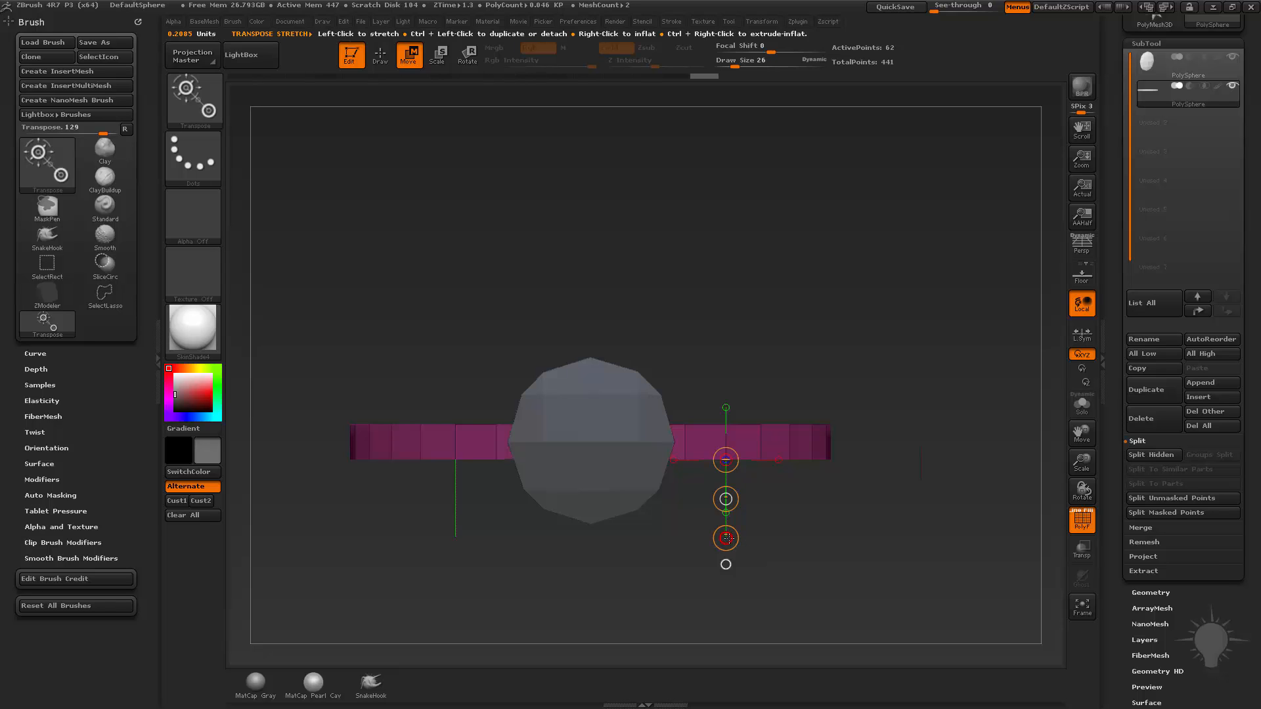
{"action": "left_click_drag", "start_coordinate": [729, 536], "coordinate": [729, 513]}
{"action": "left_click_drag", "start_coordinate": [731, 469], "coordinate": [731, 466]}
{"action": "left_click_drag", "start_coordinate": [727, 537], "coordinate": [733, 472]}
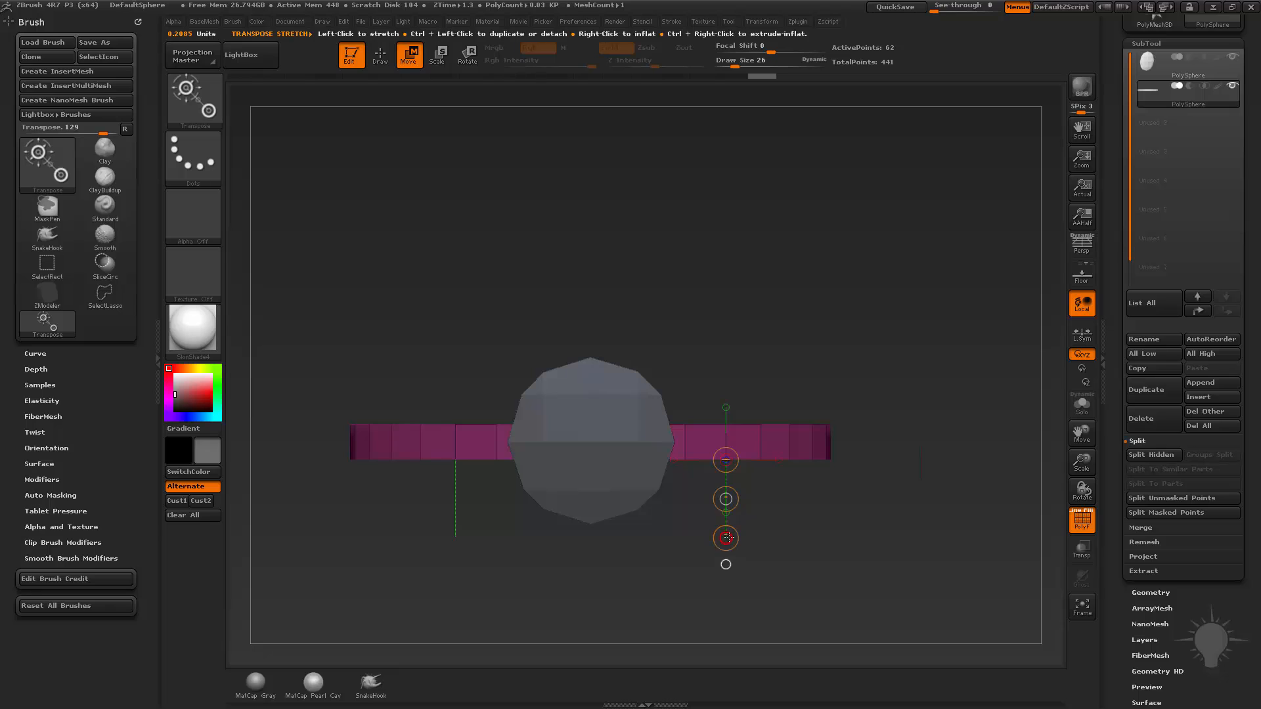
Finish flattening the band's lower edge with the vertical Transpose stretch, clear the mask and return to Draw mode.
{"action": "left_click_drag", "start_coordinate": [727, 538], "coordinate": [727, 483]}
{"action": "mouse_move", "coordinate": [887, 394]}
{"action": "left_mouse_down", "text": "ctrl"}
{"action": "mouse_move", "coordinate": [929, 350]}
{"action": "mouse_move", "coordinate": [879, 371]}
{"action": "left_mouse_up", "text": "ctrl"}
{"action": "key", "text": "q"}
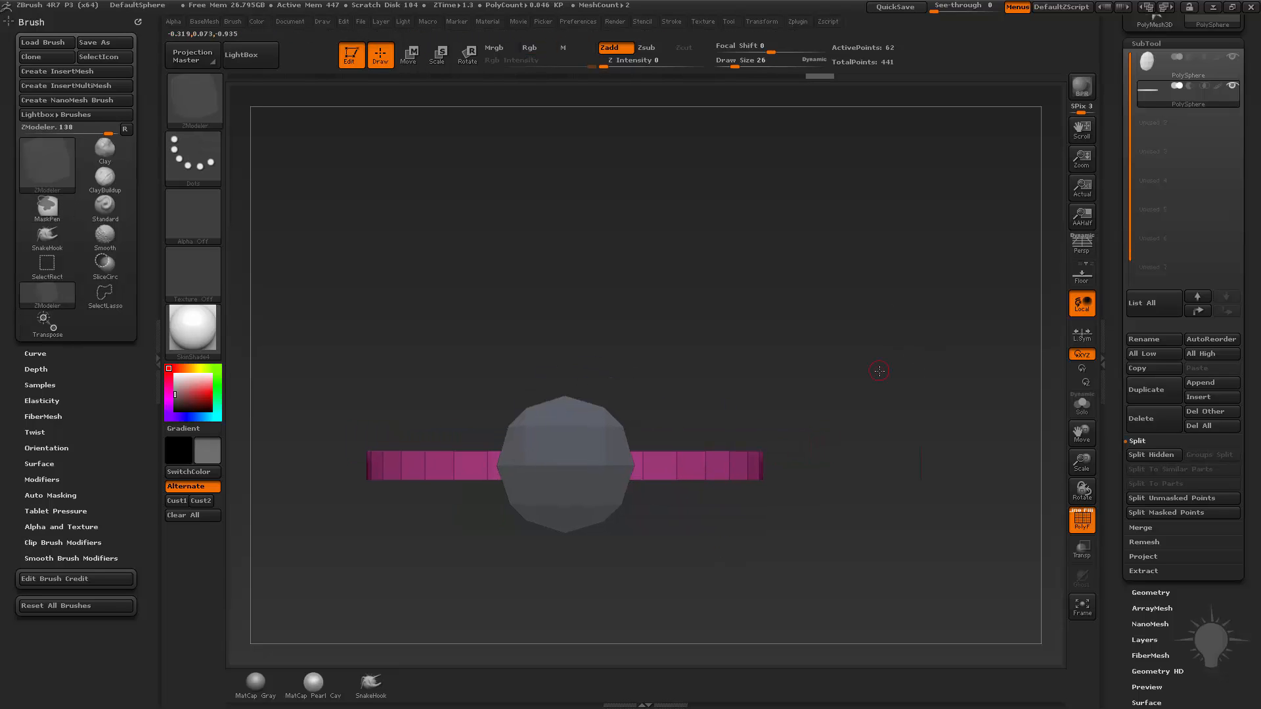
{"action": "left_click_drag", "start_coordinate": [834, 332], "coordinate": [875, 324]}
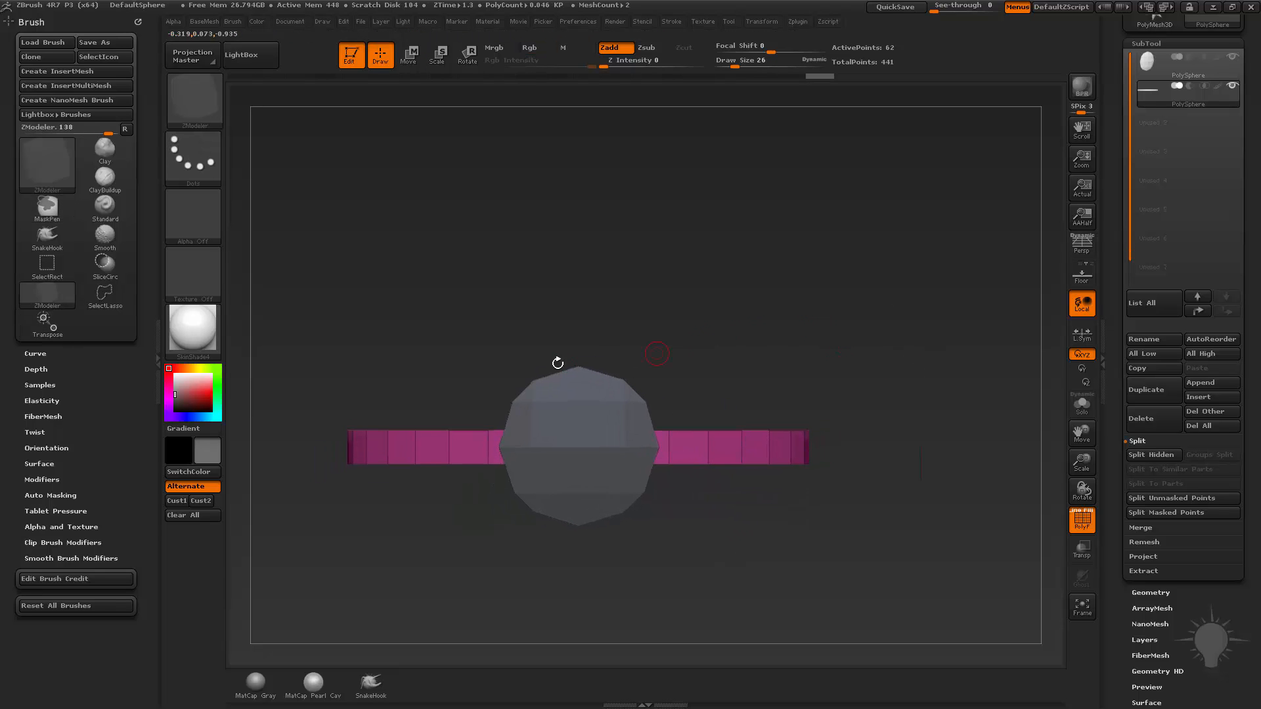
{"action": "mouse_move", "coordinate": [307, 305]}
{"action": "left_mouse_down", "text": "ctrl+shift"}
{"action": "mouse_move", "coordinate": [417, 347]}
{"action": "mouse_move", "coordinate": [587, 373]}
{"action": "left_mouse_up", "text": "ctrl+shift"}
{"action": "left_click_drag", "start_coordinate": [769, 279], "coordinate": [779, 281], "text": "alt"}
Choose the Move brush and pull the band's upper edge into an uneven, wavy line.
{"action": "key", "text": "s"}
{"action": "left_click", "coordinate": [447, 419]}
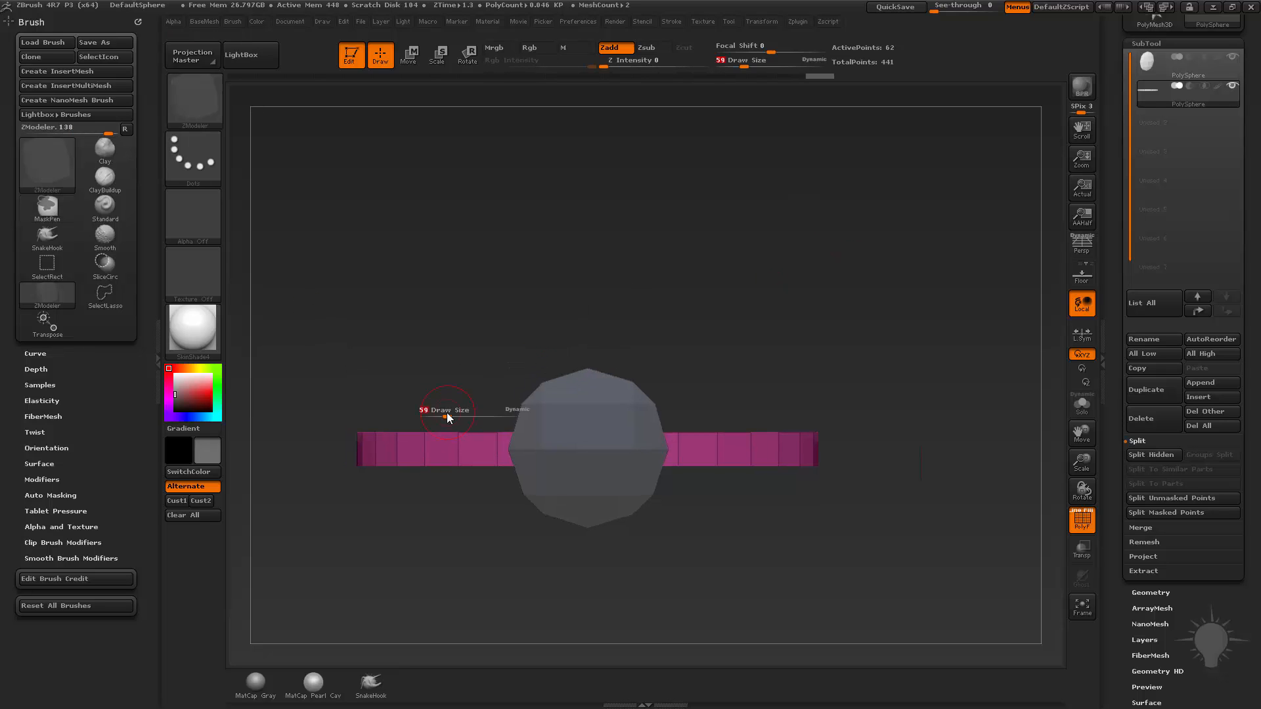
{"action": "key", "text": "b"}
{"action": "key", "text": "m"}
{"action": "key", "text": "v"}
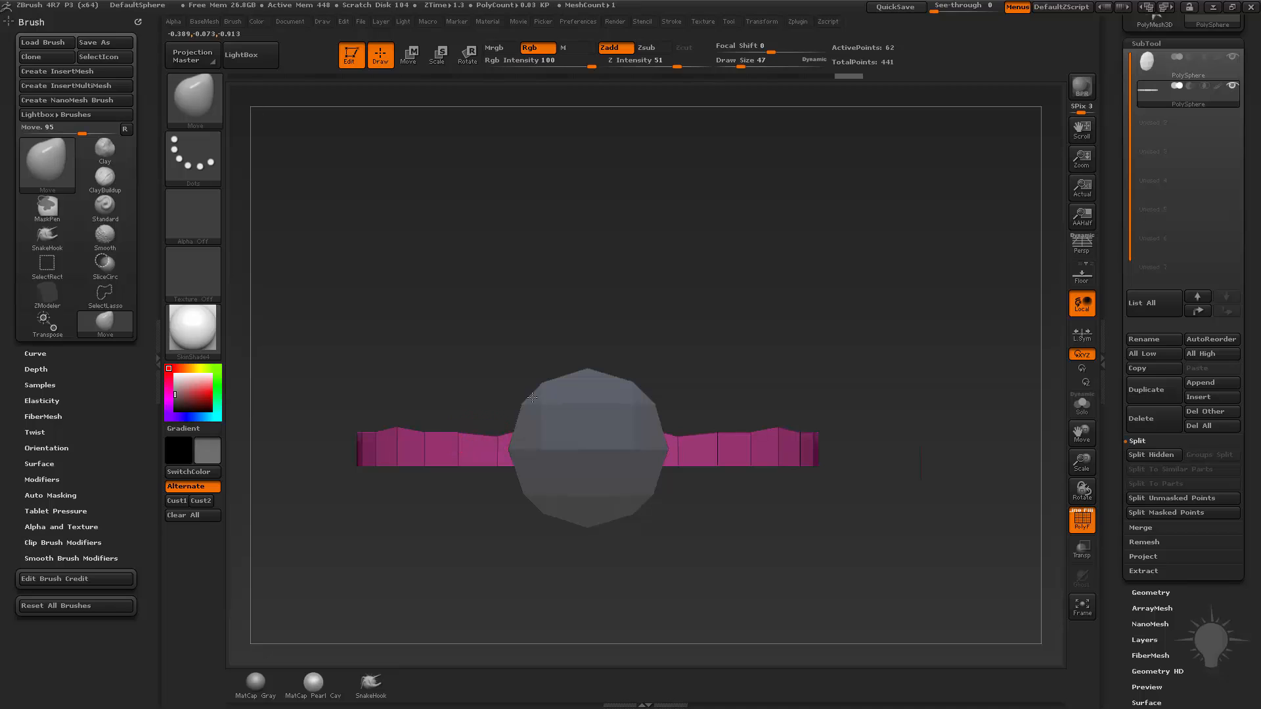
{"action": "mouse_move", "coordinate": [339, 304]}
{"action": "left_mouse_down", "text": "ctrl"}
{"action": "mouse_move", "coordinate": [810, 408]}
{"action": "mouse_move", "coordinate": [904, 460]}
{"action": "left_mouse_up", "text": "ctrl"}
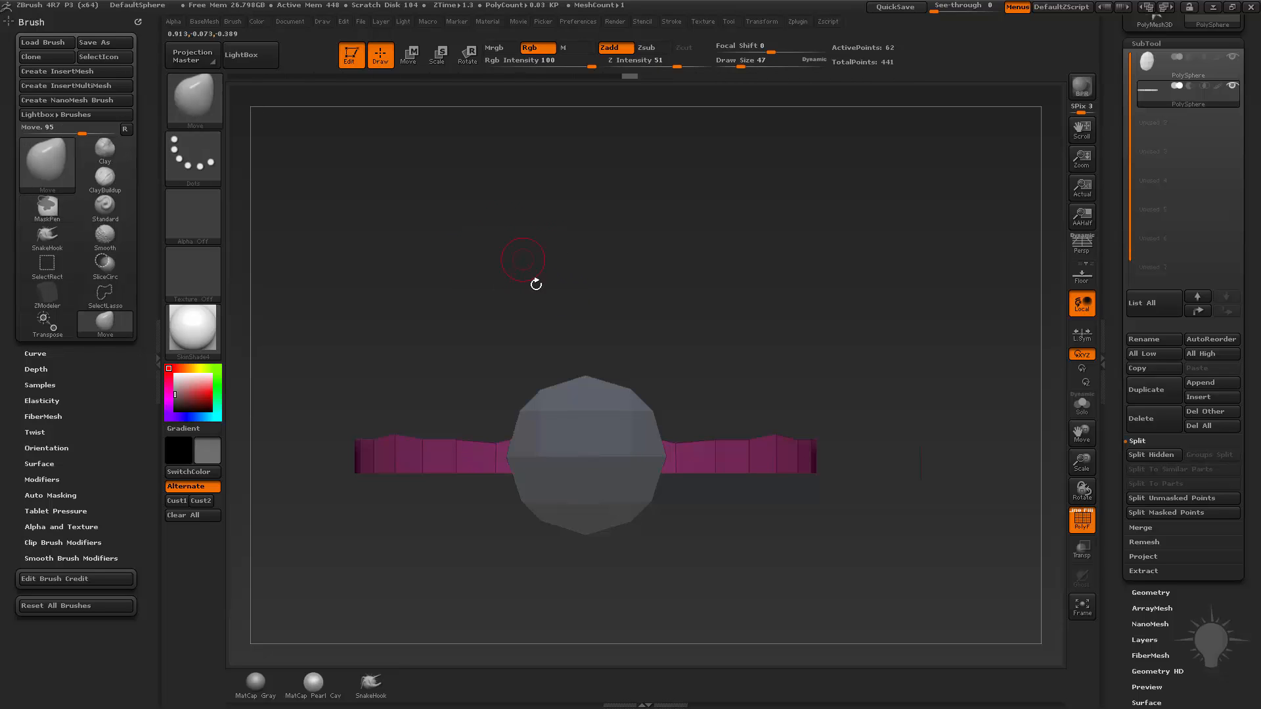
{"action": "mouse_move", "coordinate": [704, 374]}
{"action": "left_mouse_down"}
{"action": "mouse_move", "coordinate": [875, 372]}
{"action": "mouse_move", "coordinate": [909, 290]}
{"action": "mouse_move", "coordinate": [891, 284]}
{"action": "left_mouse_up"}
Try to straighten the band's upper edge with a horizontal ClipCurve stroke, and undo the clip.
{"action": "left_click", "coordinate": [210, 98], "text": "ctrl+shift"}
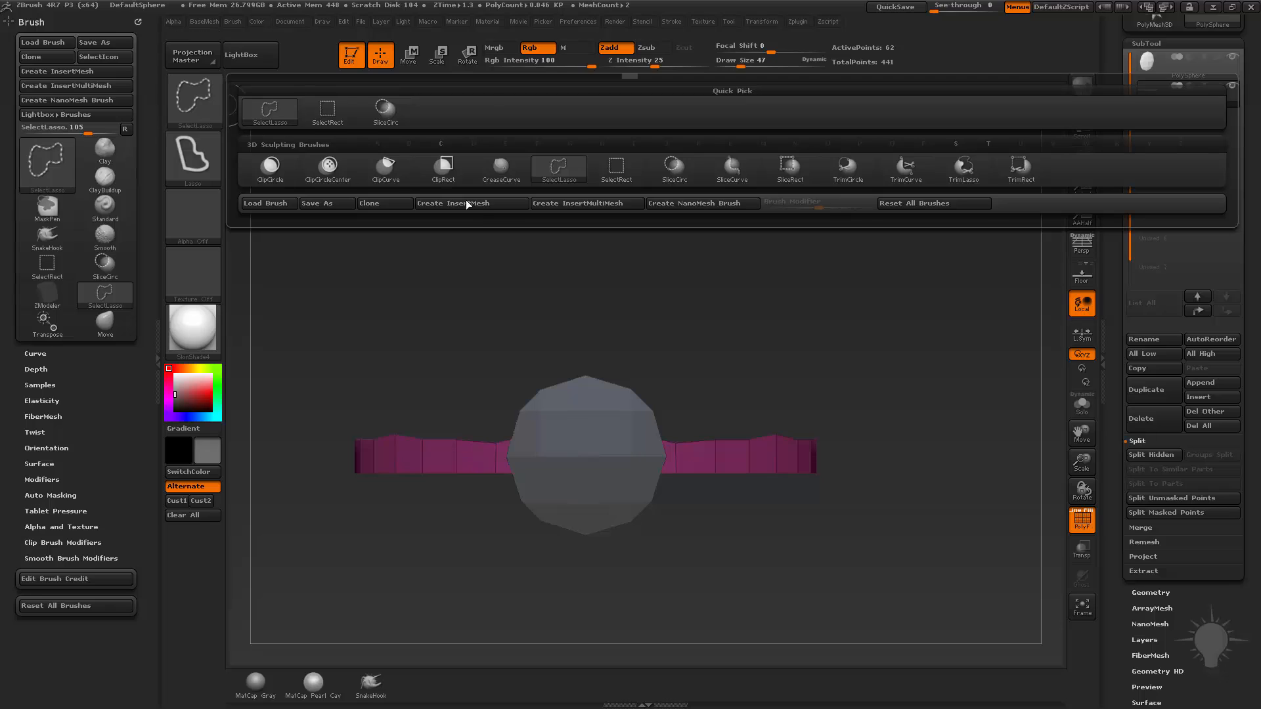
{"action": "left_click", "coordinate": [397, 171]}
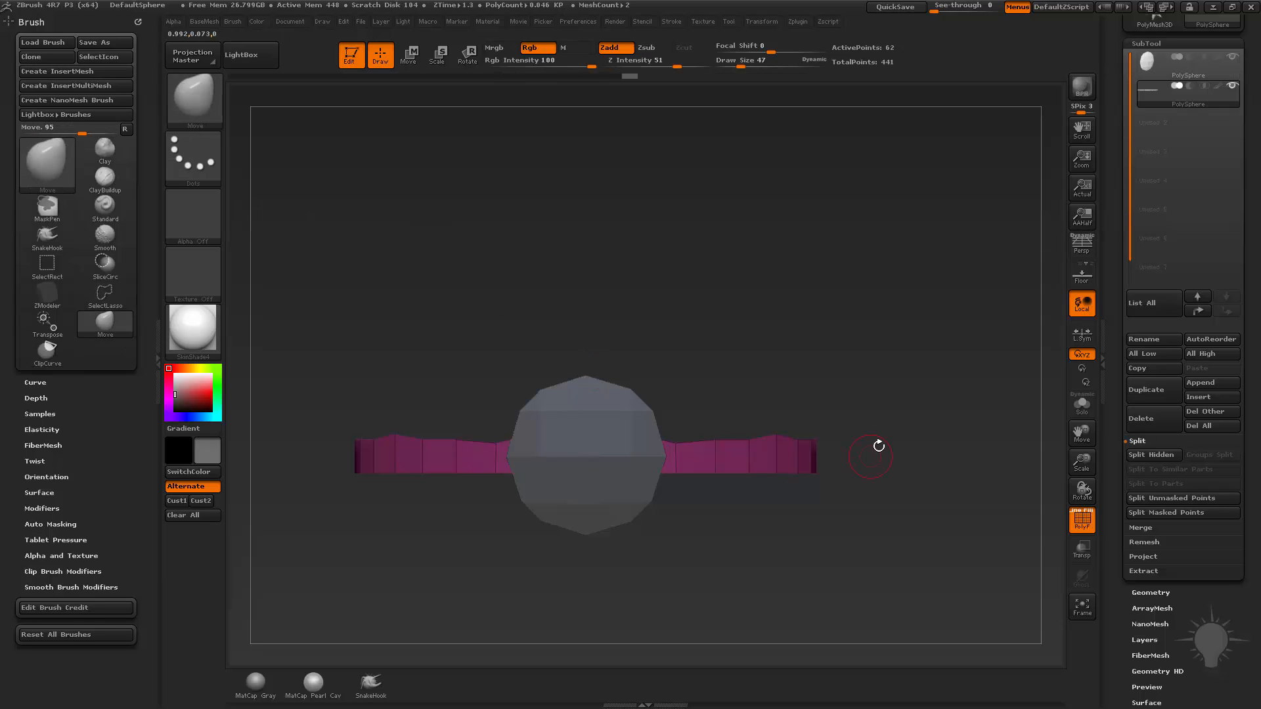
{"action": "mouse_move", "coordinate": [793, 401]}
{"action": "left_mouse_down"}
{"action": "mouse_move", "coordinate": [324, 352]}
{"action": "mouse_move", "coordinate": [308, 394]}
{"action": "mouse_move", "coordinate": [282, 401]}
{"action": "mouse_move", "coordinate": [301, 335]}
{"action": "mouse_move", "coordinate": [302, 433]}
{"action": "left_mouse_up"}
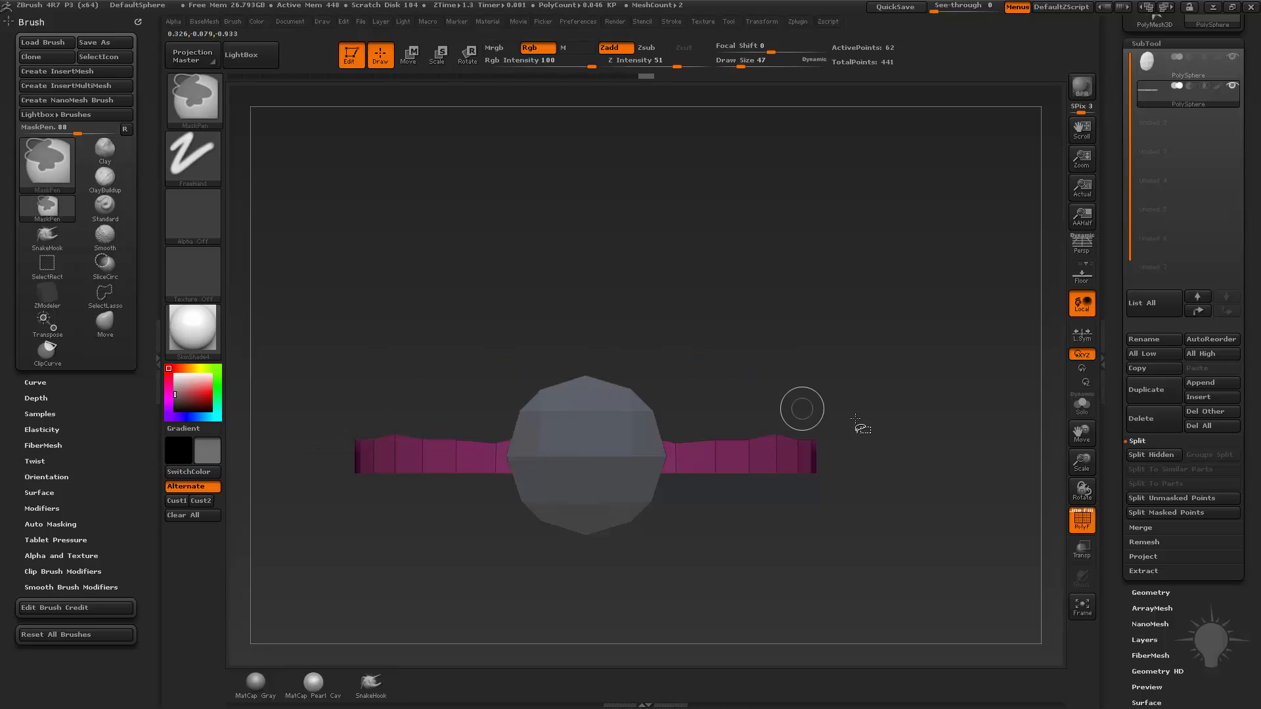
{"action": "left_click_drag", "start_coordinate": [854, 418], "coordinate": [297, 428], "text": "ctrl+shift"}
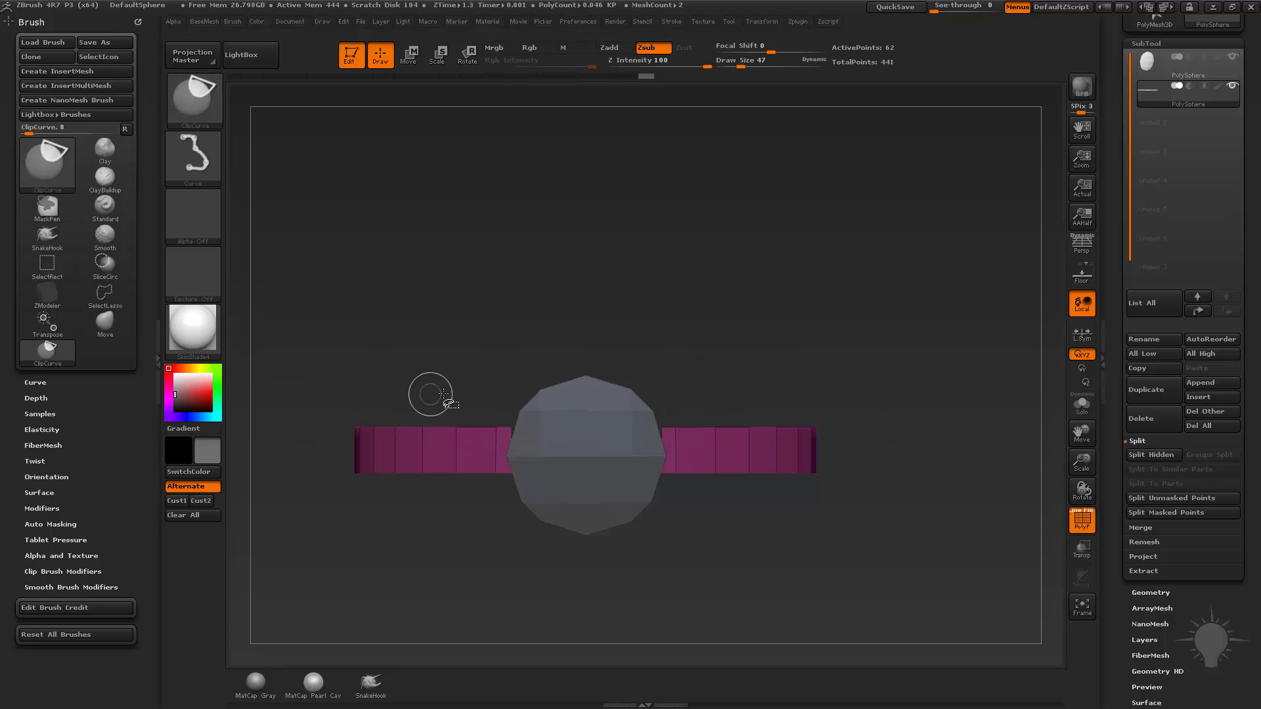
{"action": "key", "text": "ctrl+z"}
{"action": "key", "text": "ctrl+z"}
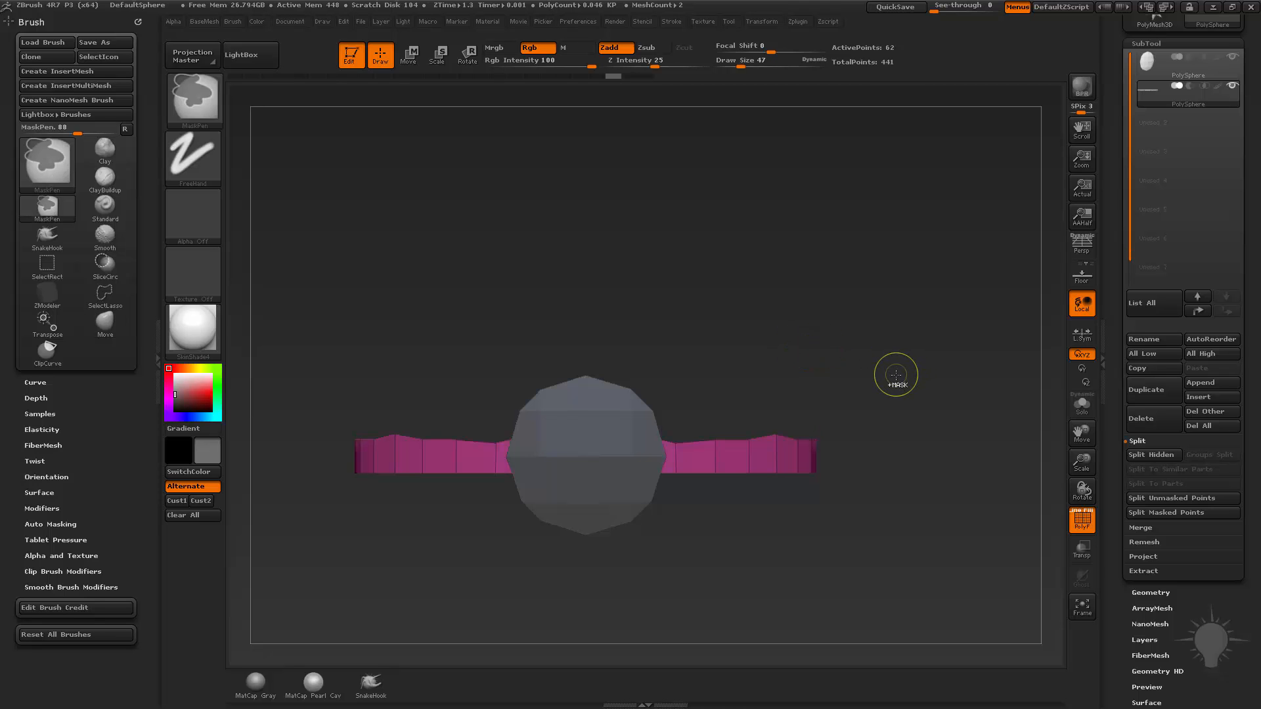
Unhide the whole sphere and examine the straightened band from several angles.
{"action": "mouse_move", "coordinate": [895, 377]}
{"action": "left_mouse_down", "text": "alt"}
{"action": "mouse_move", "coordinate": [917, 372]}
{"action": "mouse_move", "coordinate": [905, 386]}
{"action": "mouse_move", "coordinate": [590, 444]}
{"action": "left_mouse_up", "text": "alt"}
{"action": "left_click", "coordinate": [921, 381], "text": "ctrl+shift"}
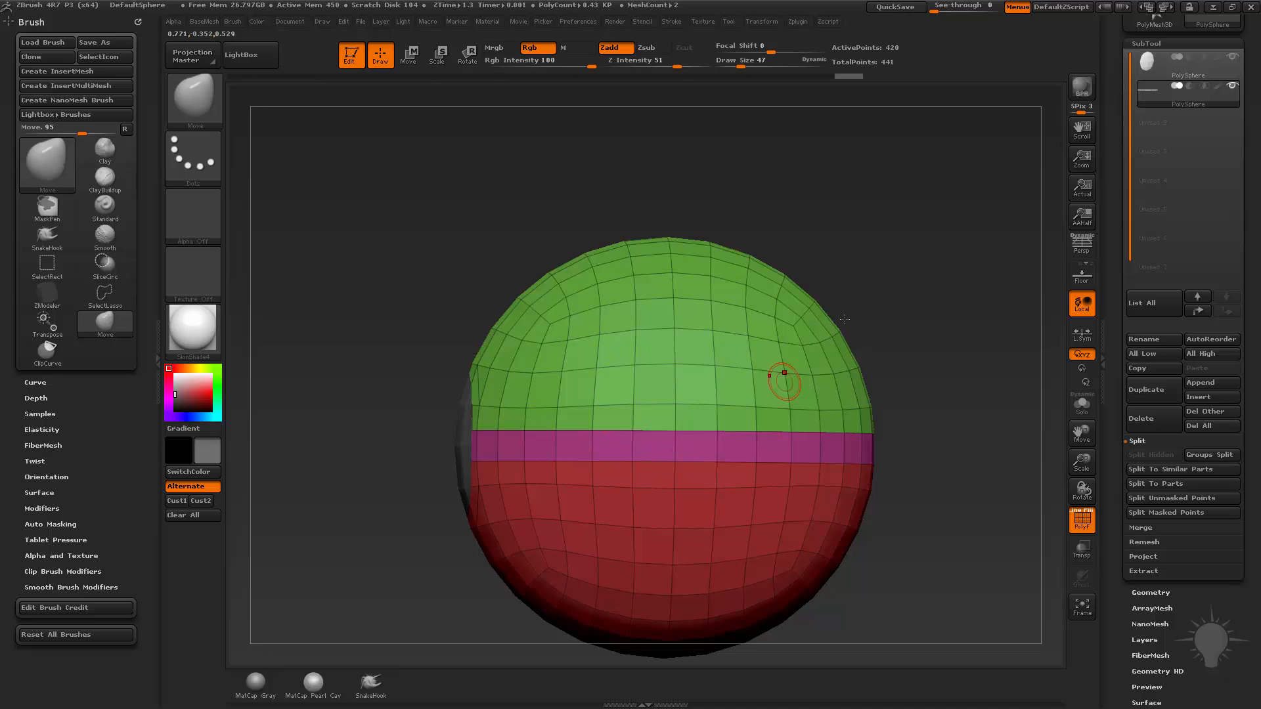
{"action": "left_click_drag", "start_coordinate": [844, 319], "coordinate": [708, 360]}
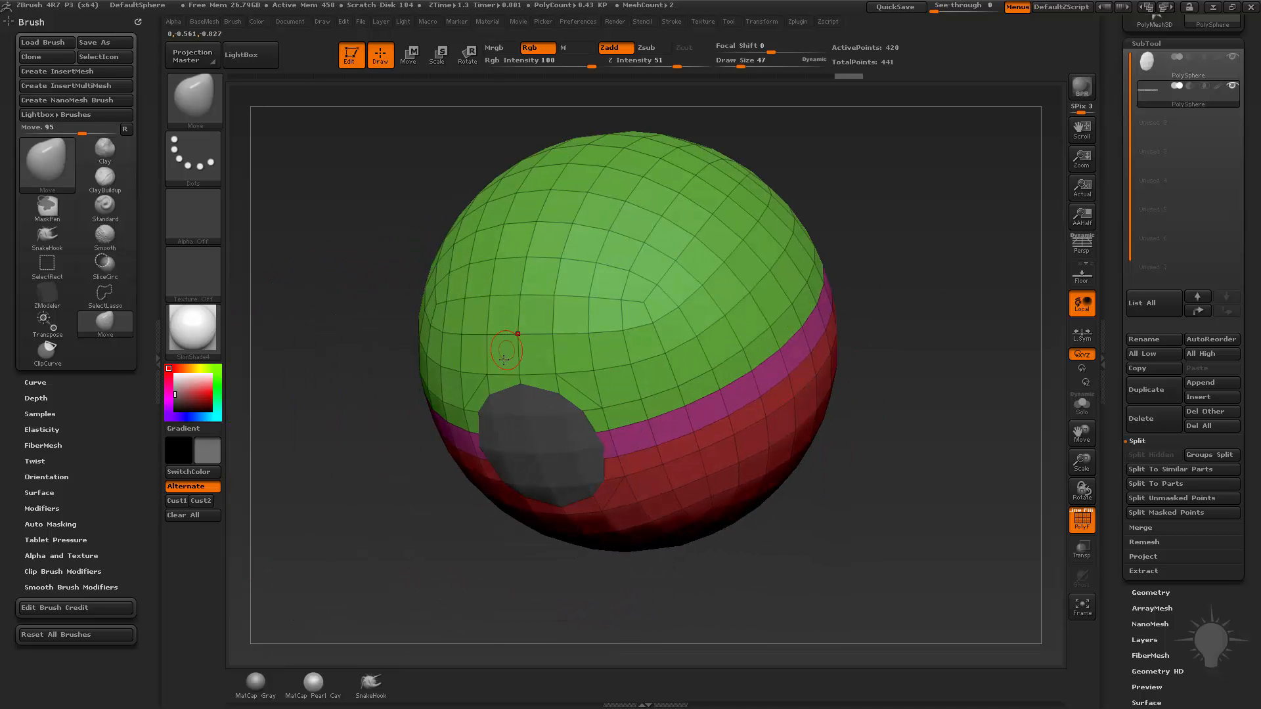
{"action": "left_click_drag", "start_coordinate": [882, 355], "coordinate": [756, 414]}
{"action": "left_click_drag", "start_coordinate": [773, 334], "coordinate": [929, 345]}
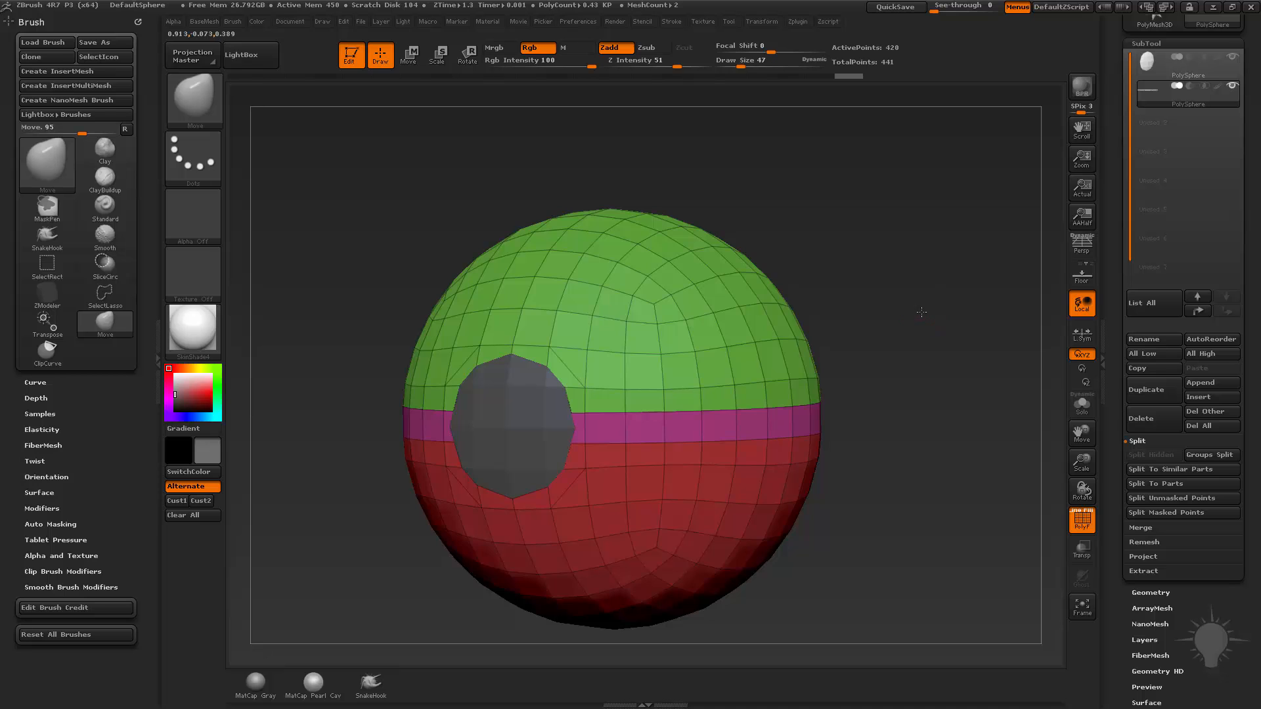
{"action": "mouse_move", "coordinate": [921, 312]}
{"action": "left_mouse_down"}
{"action": "mouse_move", "coordinate": [971, 307]}
{"action": "mouse_move", "coordinate": [904, 302]}
{"action": "mouse_move", "coordinate": [925, 302]}
{"action": "left_mouse_up"}
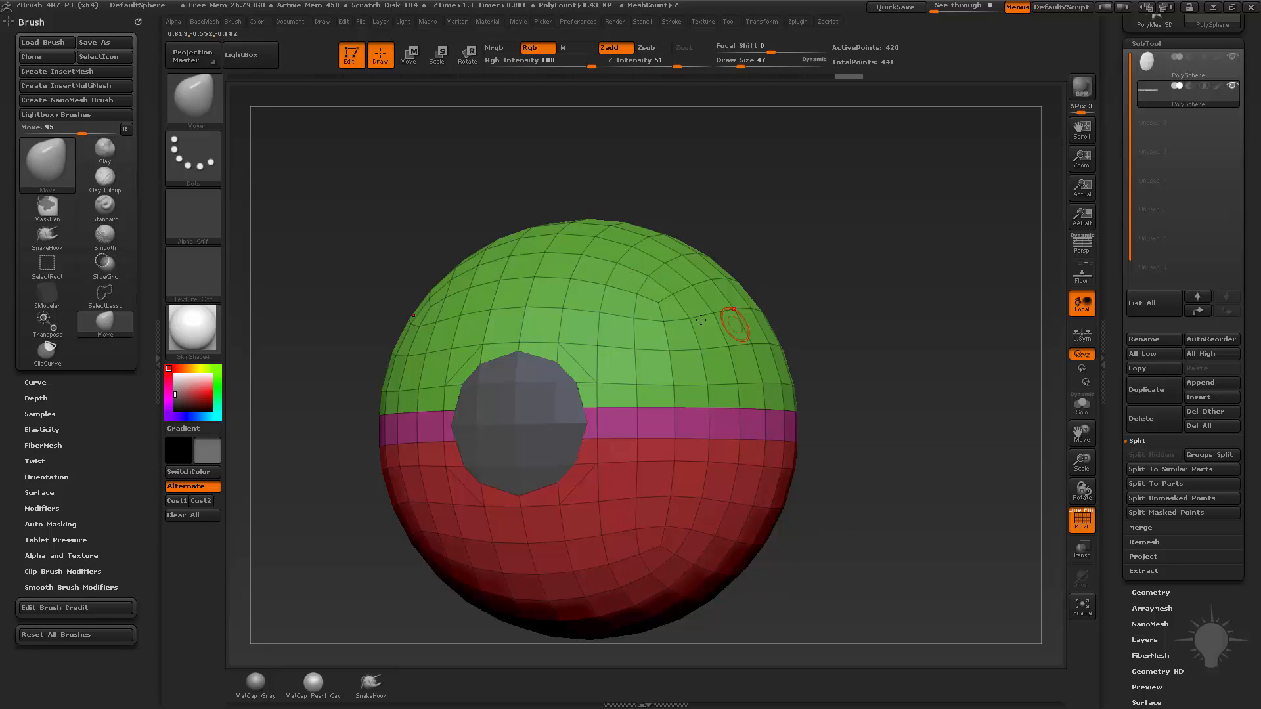
{"action": "left_click_drag", "start_coordinate": [944, 443], "coordinate": [862, 285]}
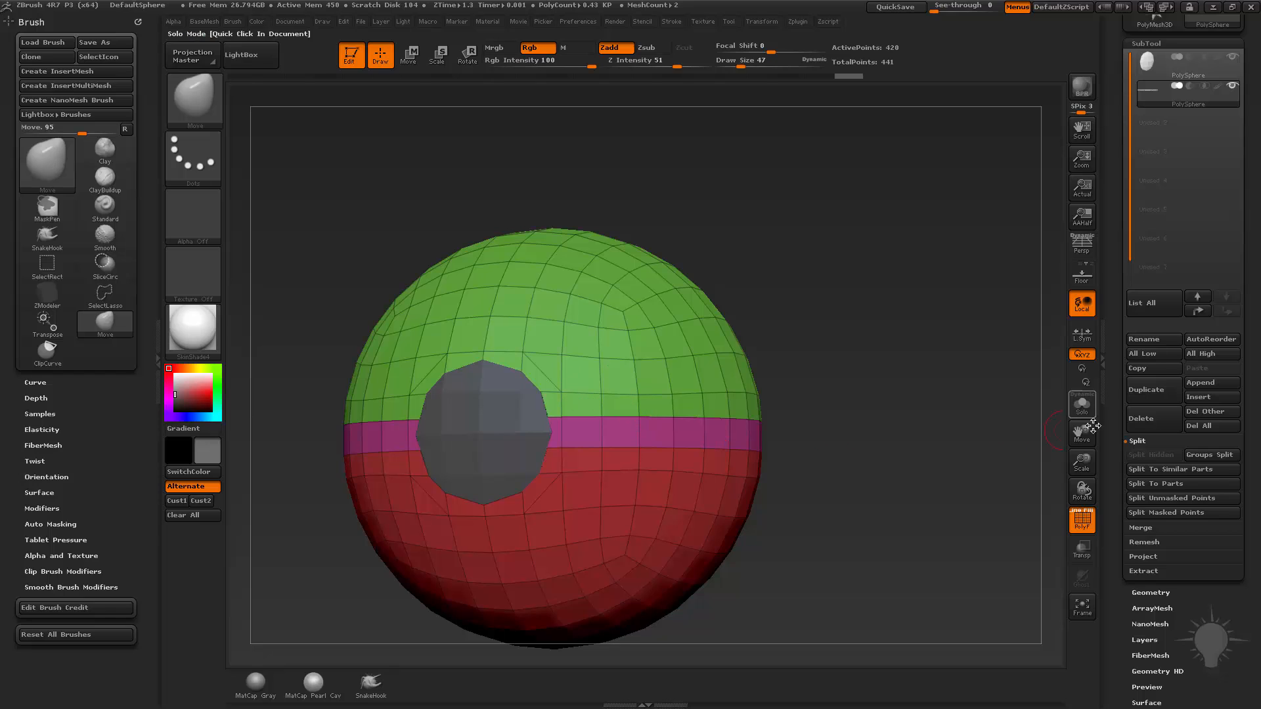
Apply Panel Loops to the sphere's polygroups with thickness 0.08534, bevel 50 and elevation -100.
{"action": "scroll", "coordinate": [1116, 394], "scroll_direction": "down", "scroll_amount": 5}
{"action": "key", "text": "shift"}
{"action": "left_click", "coordinate": [1137, 357]}
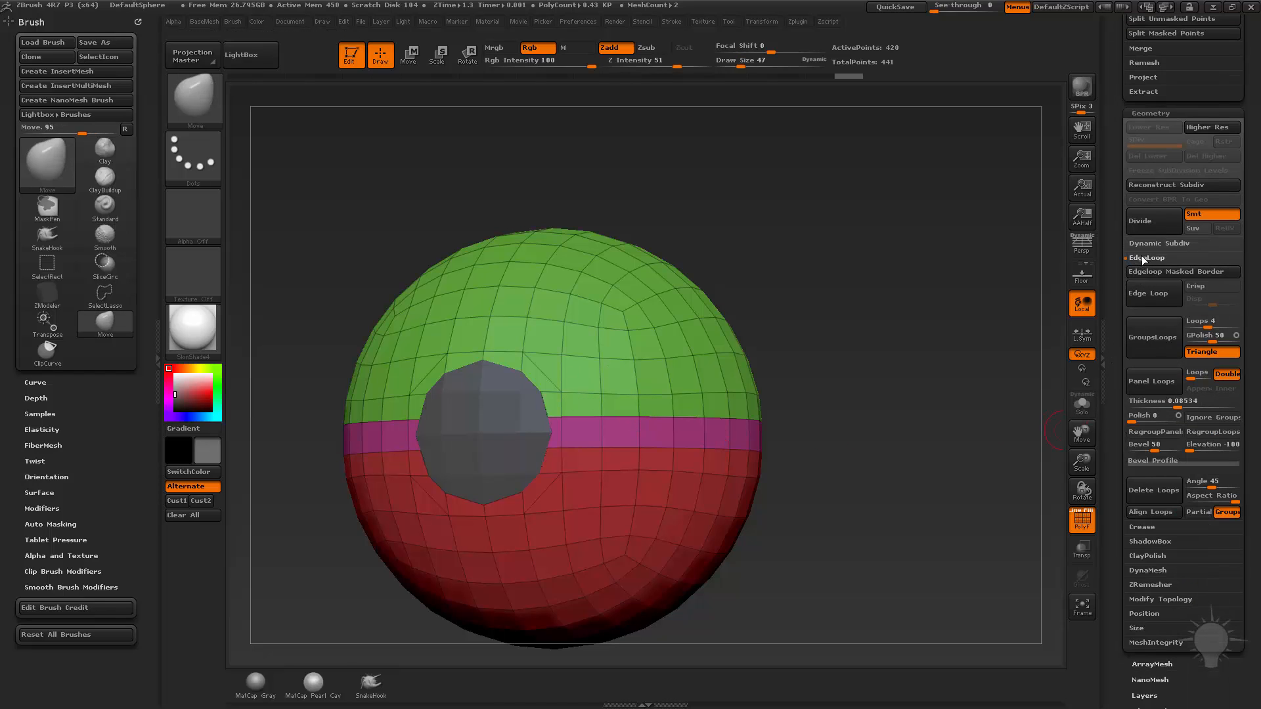
{"action": "left_click_drag", "start_coordinate": [878, 352], "coordinate": [905, 341]}
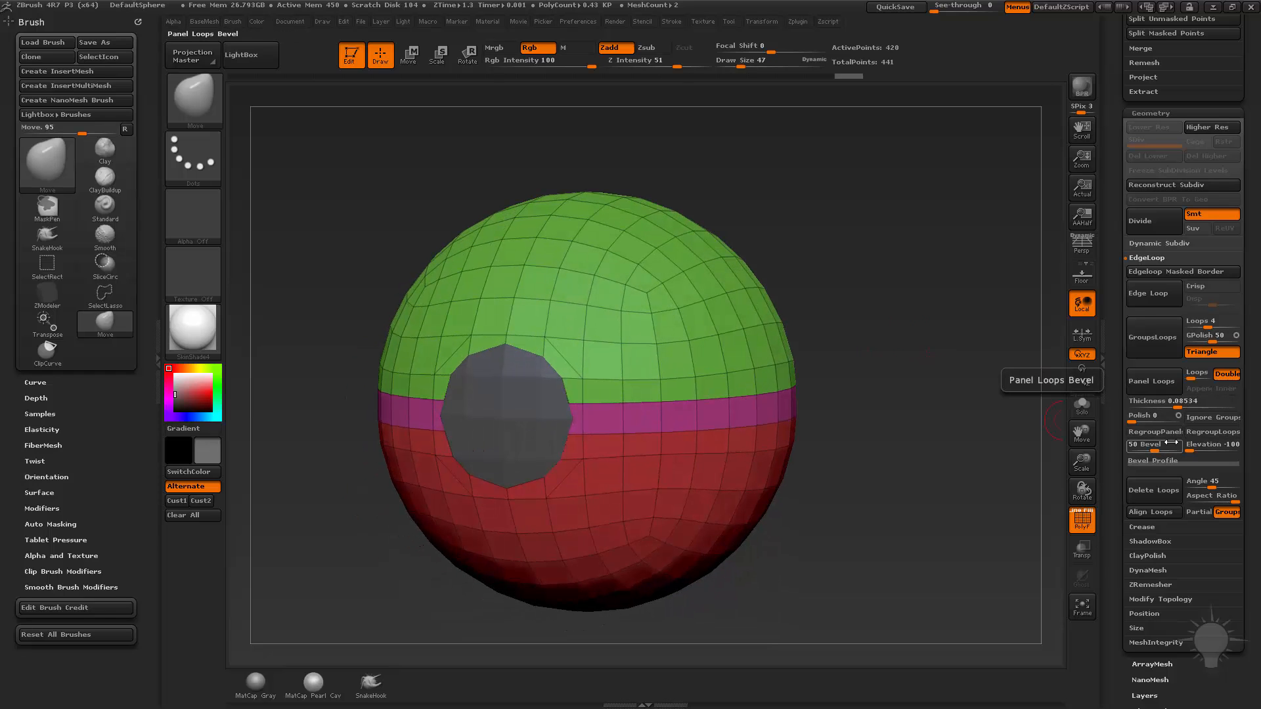
{"action": "left_click", "coordinate": [1154, 400]}
{"action": "left_click", "coordinate": [1151, 381]}
{"action": "left_click_drag", "start_coordinate": [881, 381], "coordinate": [951, 403]}
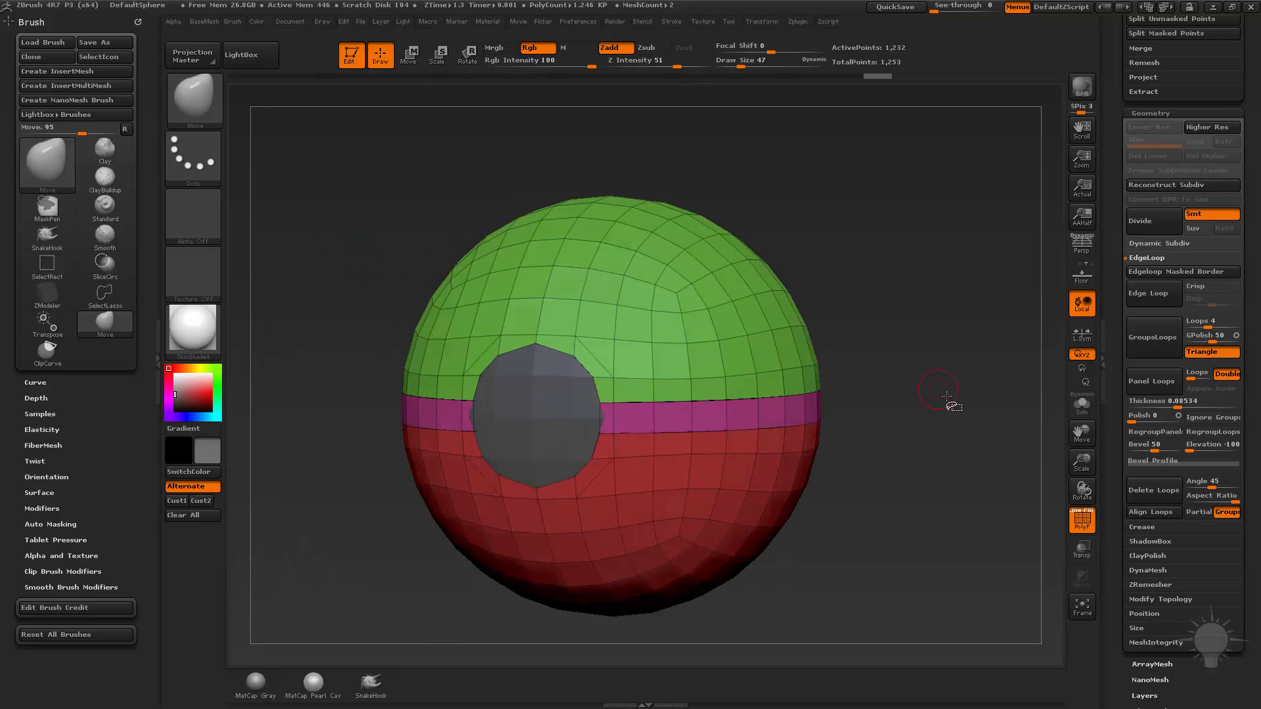
Isolate the green upper surface, grow the visibility to its complete thickened shell, and view it in Solo mode.
{"action": "left_click", "coordinate": [684, 286], "text": "ctrl+shift"}
{"action": "left_click_drag", "start_coordinate": [900, 280], "coordinate": [943, 210]}
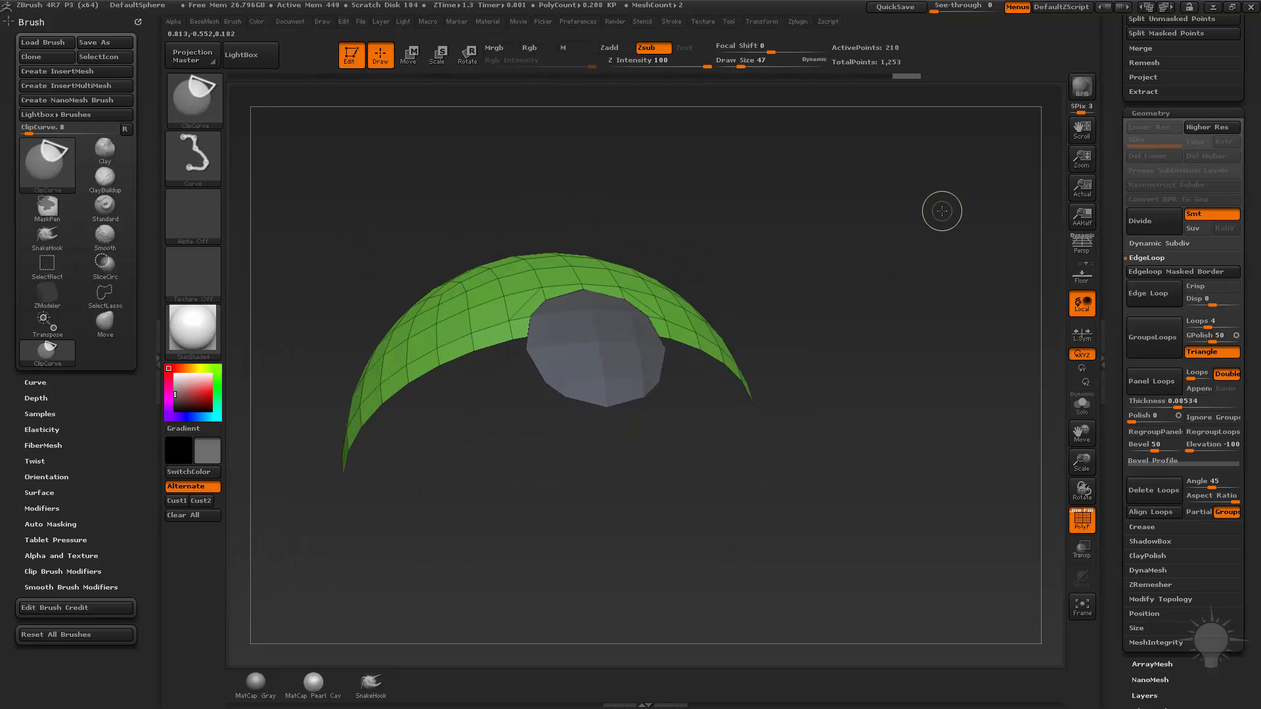
{"action": "key", "text": "ctrl+shift+a"}
{"action": "left_click_drag", "start_coordinate": [918, 306], "coordinate": [908, 365]}
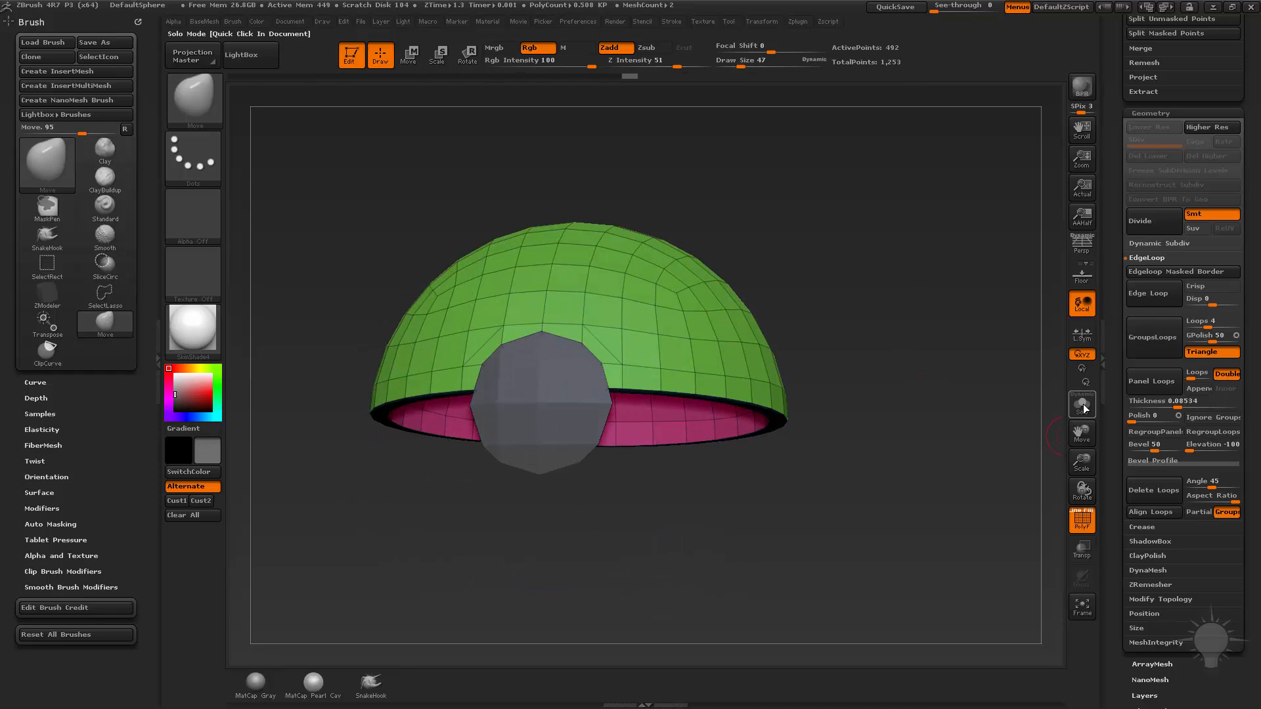
{"action": "left_click", "coordinate": [1072, 409]}
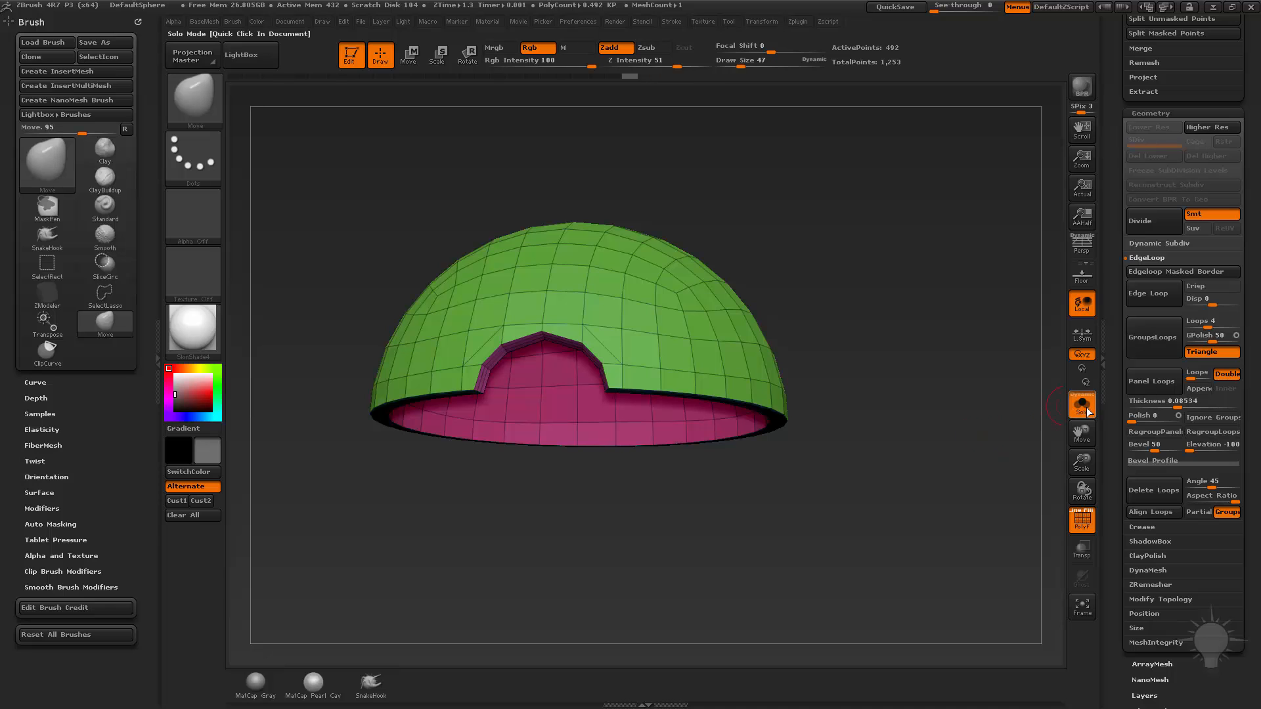
{"action": "mouse_move", "coordinate": [1046, 394]}
{"action": "left_mouse_down"}
{"action": "mouse_move", "coordinate": [939, 336]}
{"action": "mouse_move", "coordinate": [935, 377]}
{"action": "left_mouse_up"}
Unhide all the shells and examine the band and the round button opening.
{"action": "key", "text": "ctrl+shift"}
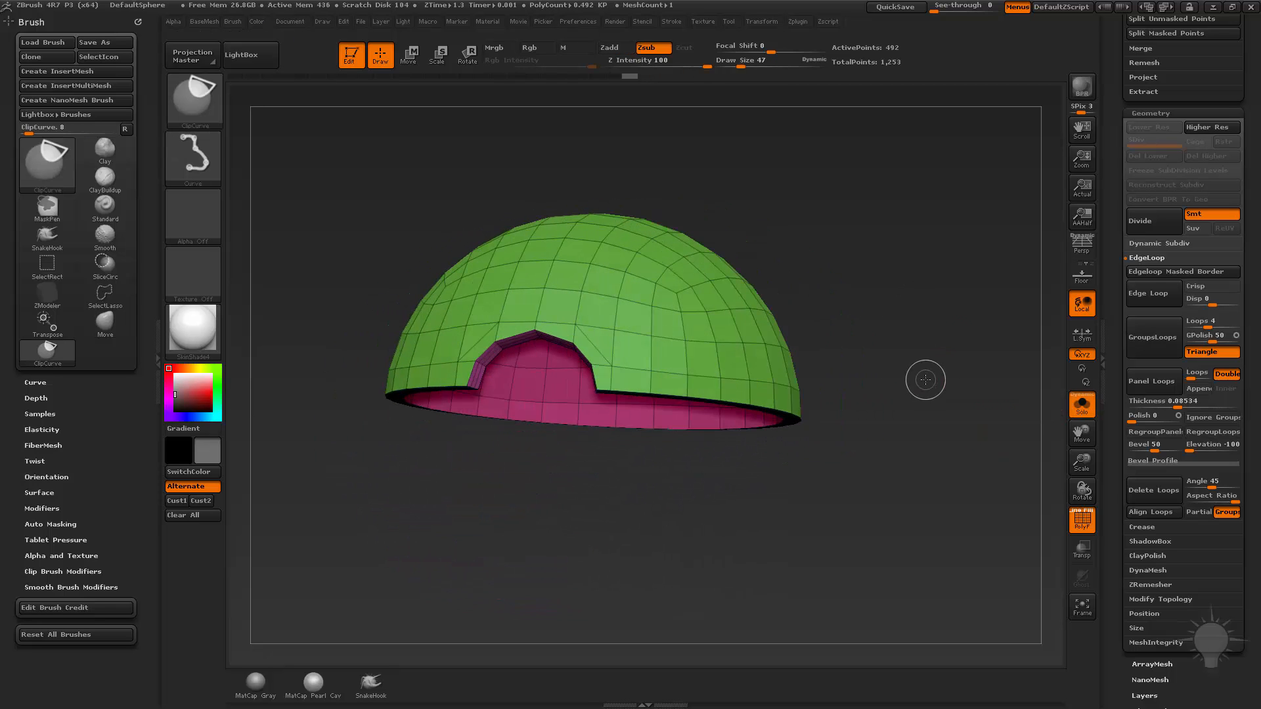
{"action": "left_click", "coordinate": [925, 379], "text": "ctrl+shift"}
{"action": "left_click_drag", "start_coordinate": [907, 536], "coordinate": [854, 489]}
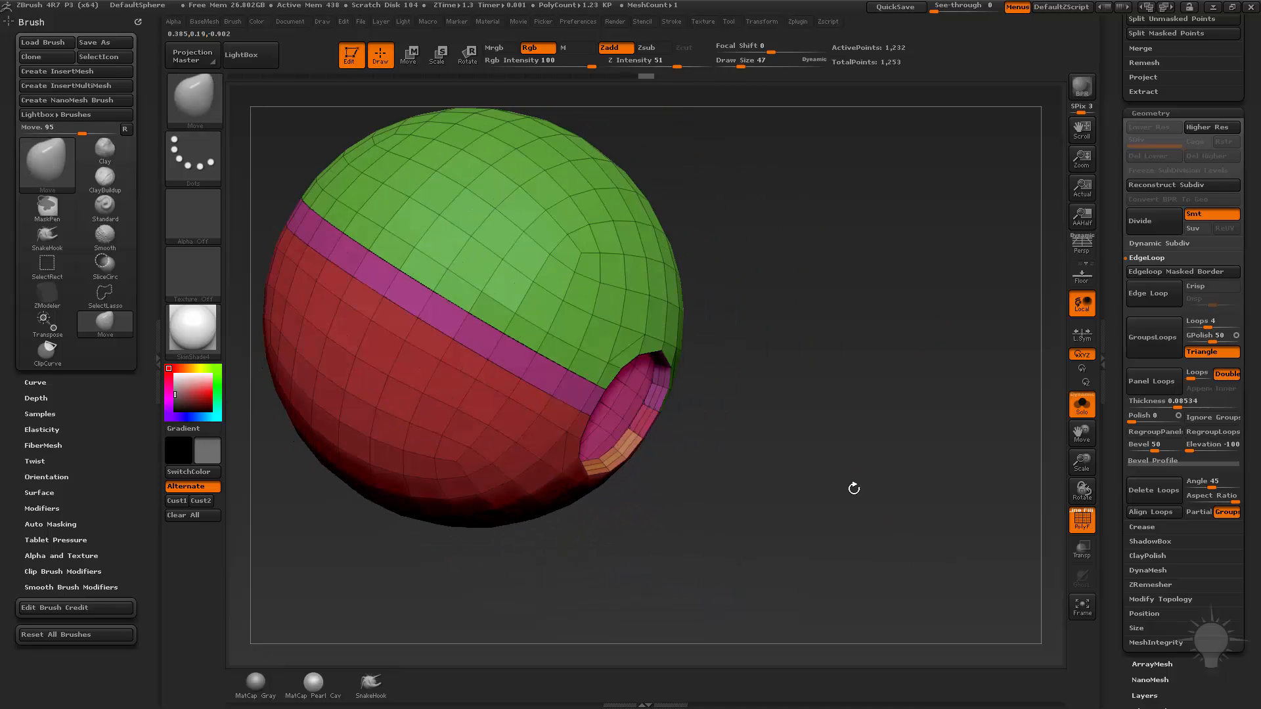
{"action": "mouse_move", "coordinate": [936, 476]}
{"action": "left_mouse_down", "text": "shift"}
{"action": "mouse_move", "coordinate": [909, 456]}
{"action": "mouse_move", "coordinate": [899, 385]}
{"action": "mouse_move", "coordinate": [909, 473]}
{"action": "mouse_move", "coordinate": [949, 309]}
{"action": "left_mouse_up", "text": "shift"}
Switch to the ZModeler brush, set the draw size to 24 and face the round opening from the front.
{"action": "key", "text": "s"}
{"action": "key", "text": "b"}
{"action": "key", "text": "z"}
{"action": "key", "text": "m"}
{"action": "key", "text": "s"}
{"action": "left_click", "coordinate": [933, 332]}
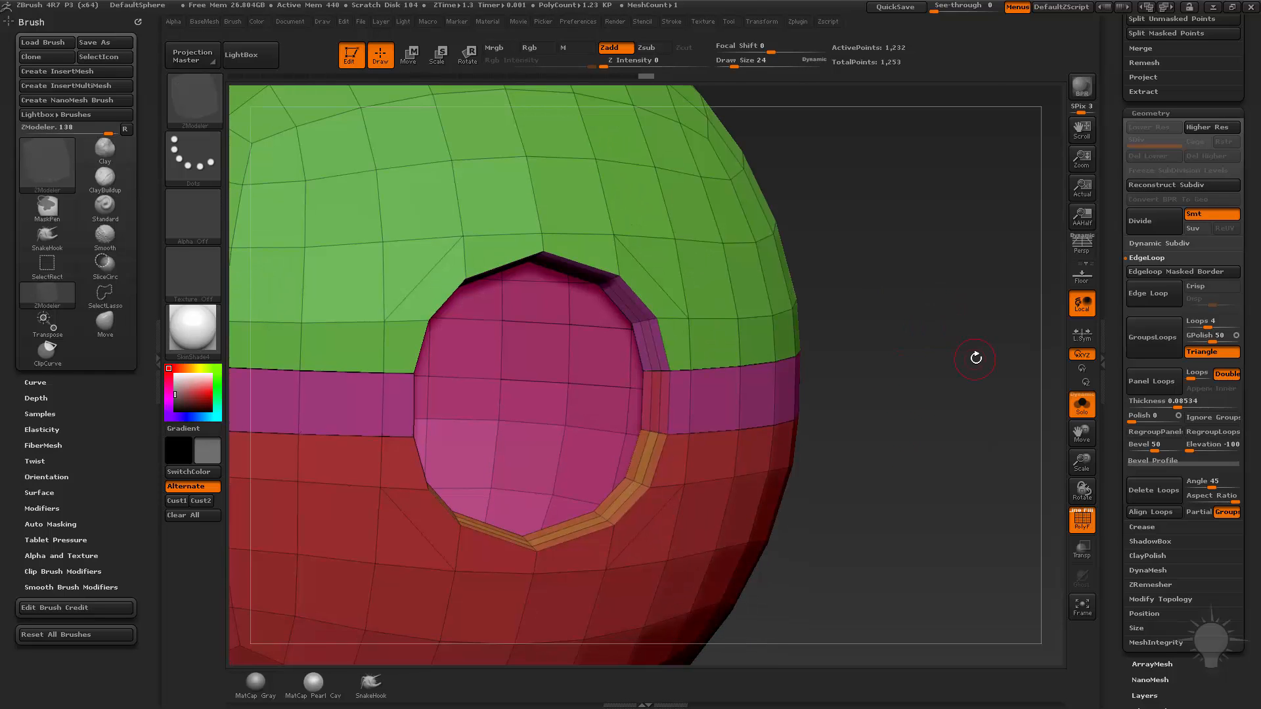
{"action": "left_click_drag", "start_coordinate": [976, 358], "coordinate": [965, 348], "text": "shift"}
{"action": "mouse_move", "coordinate": [965, 348]}
{"action": "left_mouse_down", "text": "alt"}
{"action": "mouse_move", "coordinate": [932, 294]}
{"action": "mouse_move", "coordinate": [904, 460]}
{"action": "left_mouse_up", "text": "alt"}
Split the panelled sphere into separate SubTools with Split To Parts and accept the non-undoable operation.
{"action": "scroll", "coordinate": [1126, 473], "scroll_direction": "up", "scroll_amount": 5}
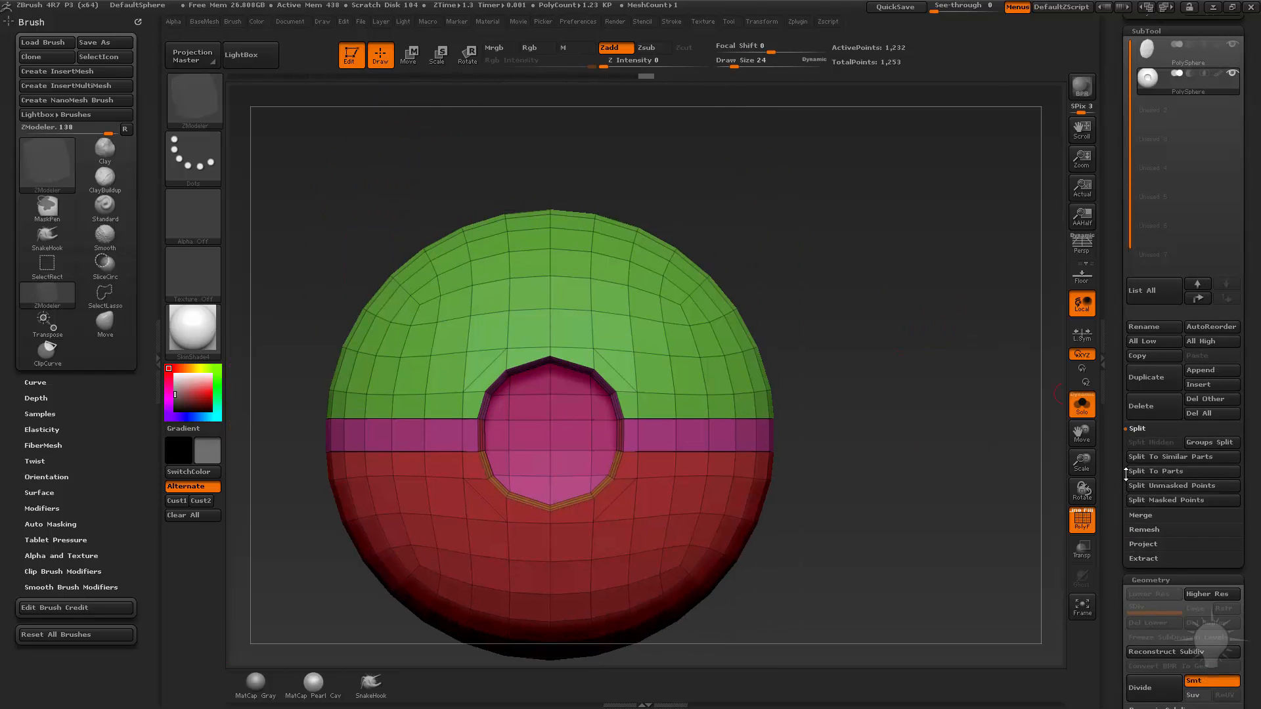
{"action": "left_click", "coordinate": [1160, 474]}
{"action": "left_click", "coordinate": [1161, 474]}
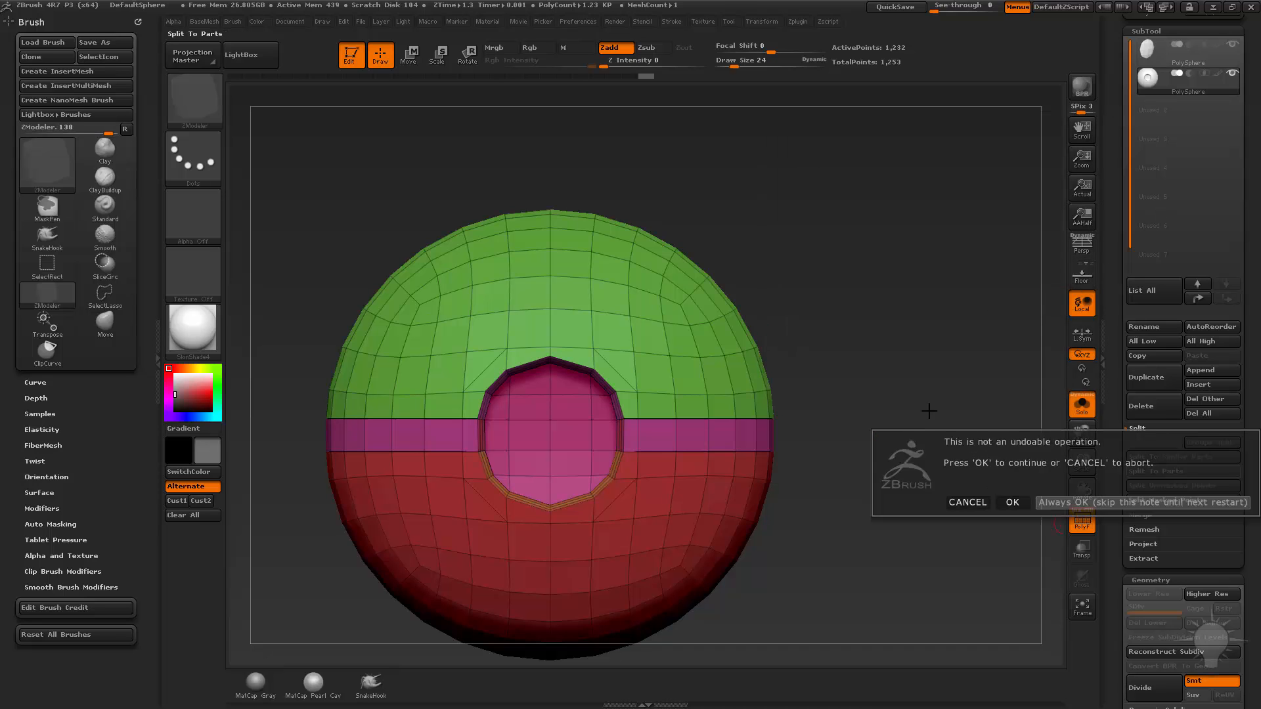
{"action": "left_click", "coordinate": [1010, 501]}
{"action": "left_click_drag", "start_coordinate": [934, 389], "coordinate": [970, 306]}
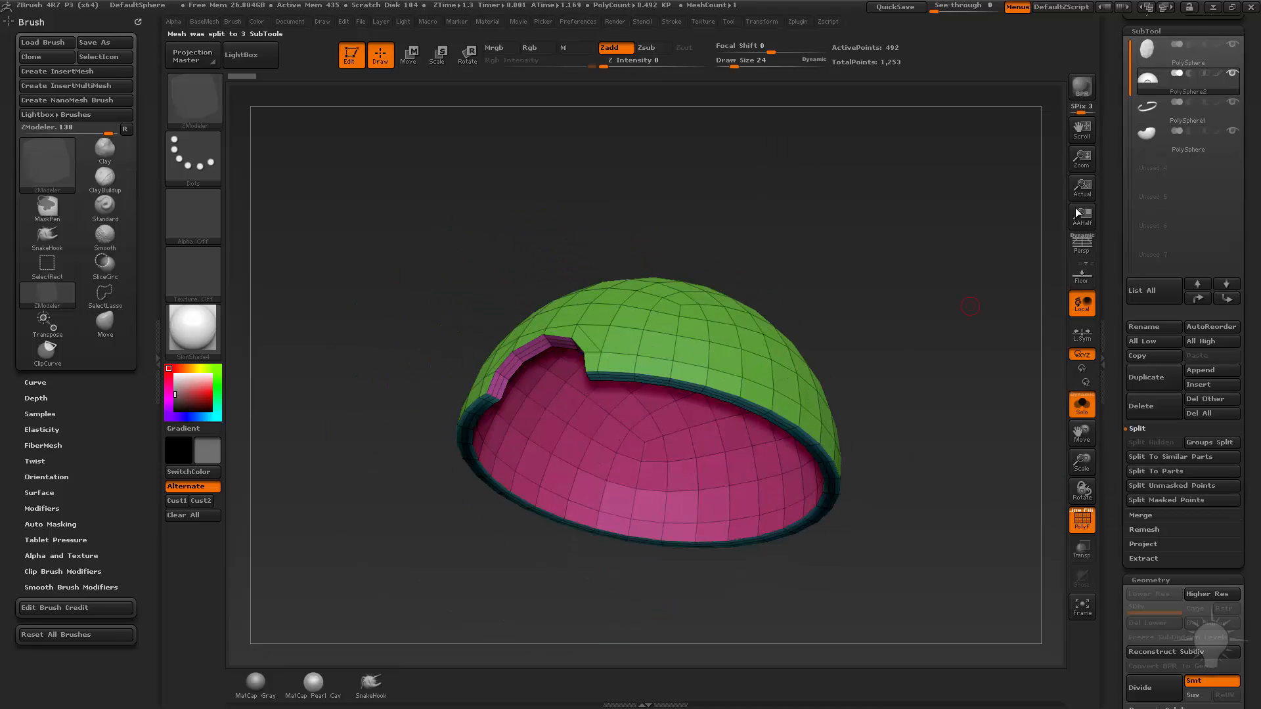
Check the band, red lower half and round button SubTools one by one, and turn off Solo mode.
{"action": "left_click", "coordinate": [1188, 115]}
{"action": "left_click", "coordinate": [1189, 148]}
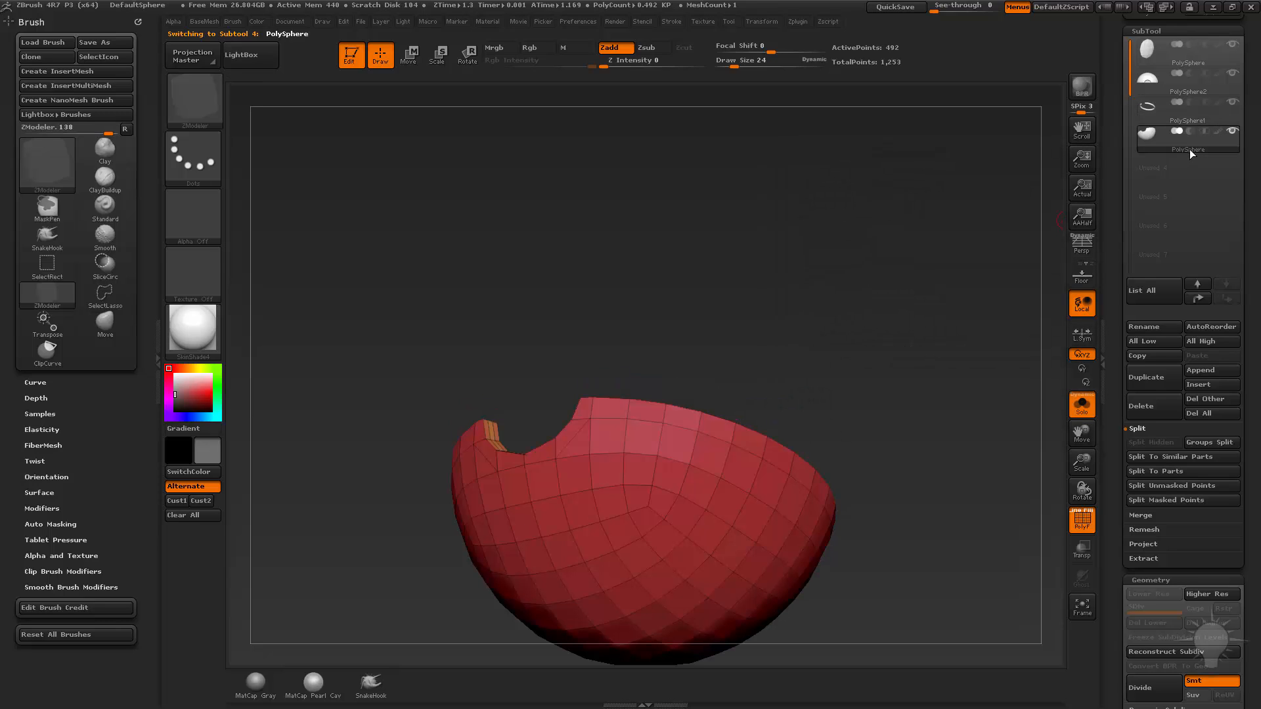
{"action": "left_click", "coordinate": [1186, 65]}
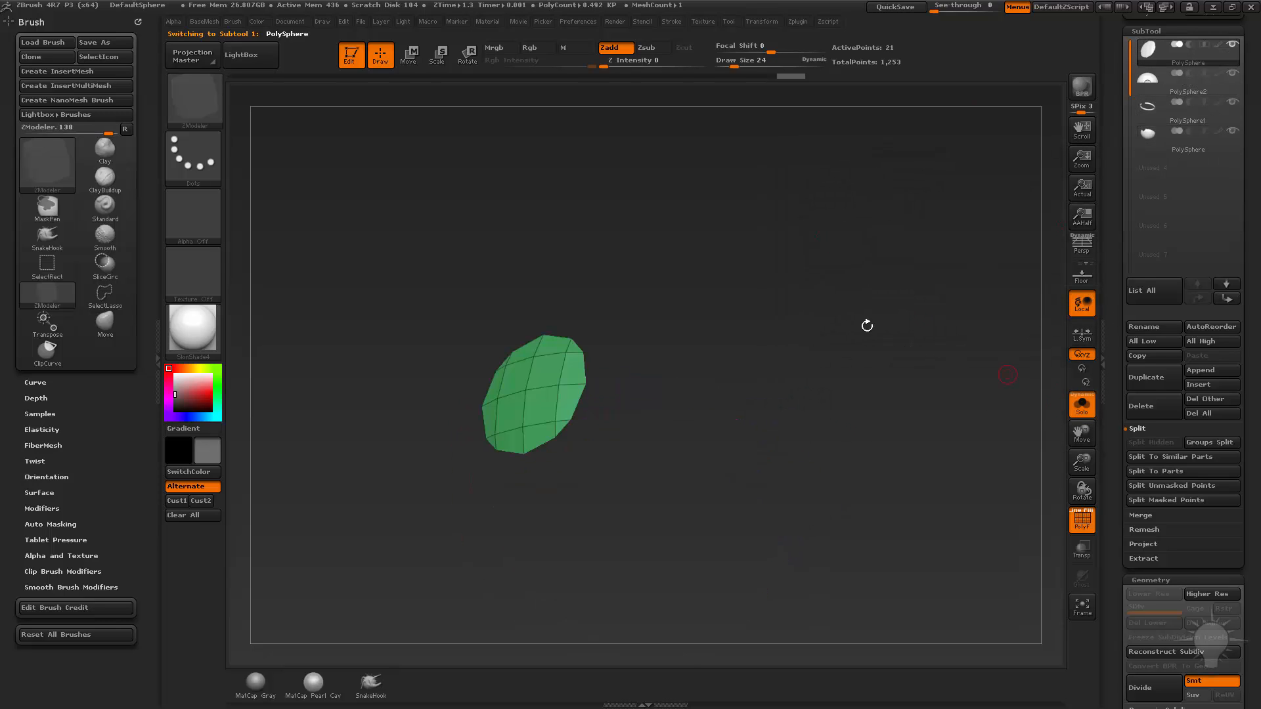
{"action": "left_click", "coordinate": [1081, 405]}
{"action": "left_click_drag", "start_coordinate": [931, 365], "coordinate": [892, 404]}
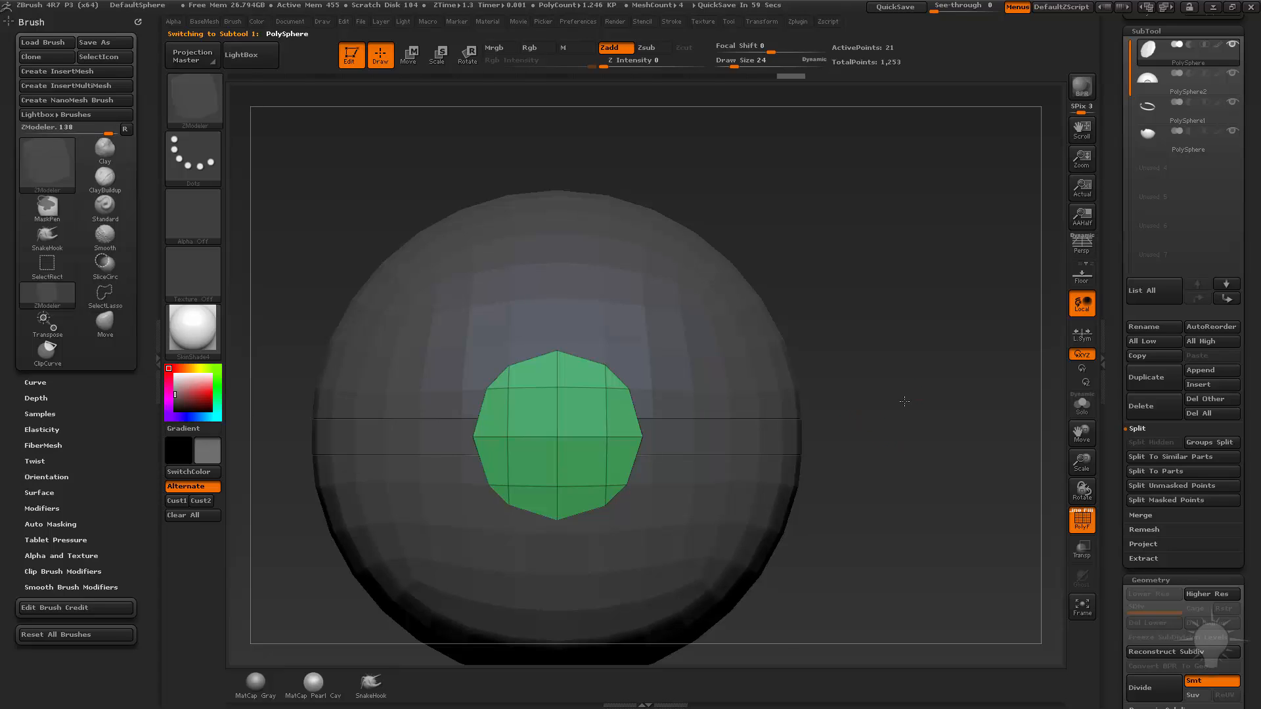
{"action": "left_click_drag", "start_coordinate": [904, 401], "coordinate": [869, 461]}
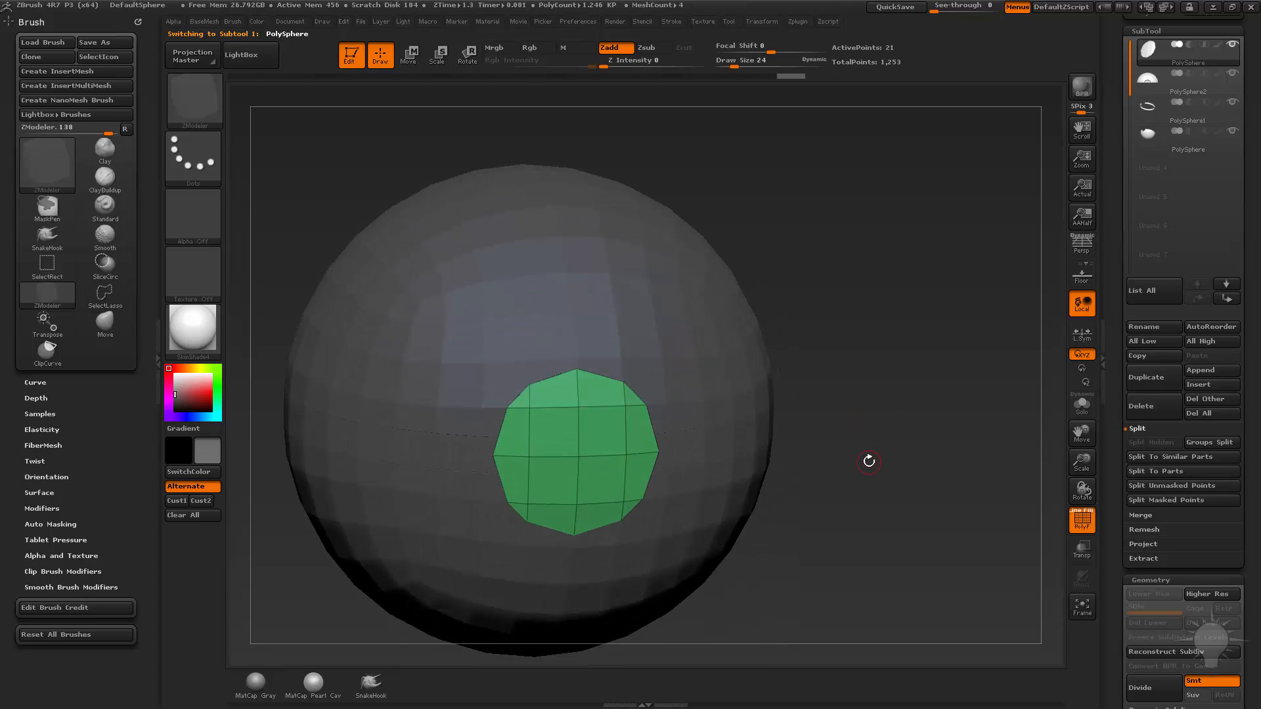
Isolate the equator band SubTool and set ZModeler's QMesh polygon action to target Polygroup All.
{"action": "left_click", "coordinate": [691, 439], "text": "alt"}
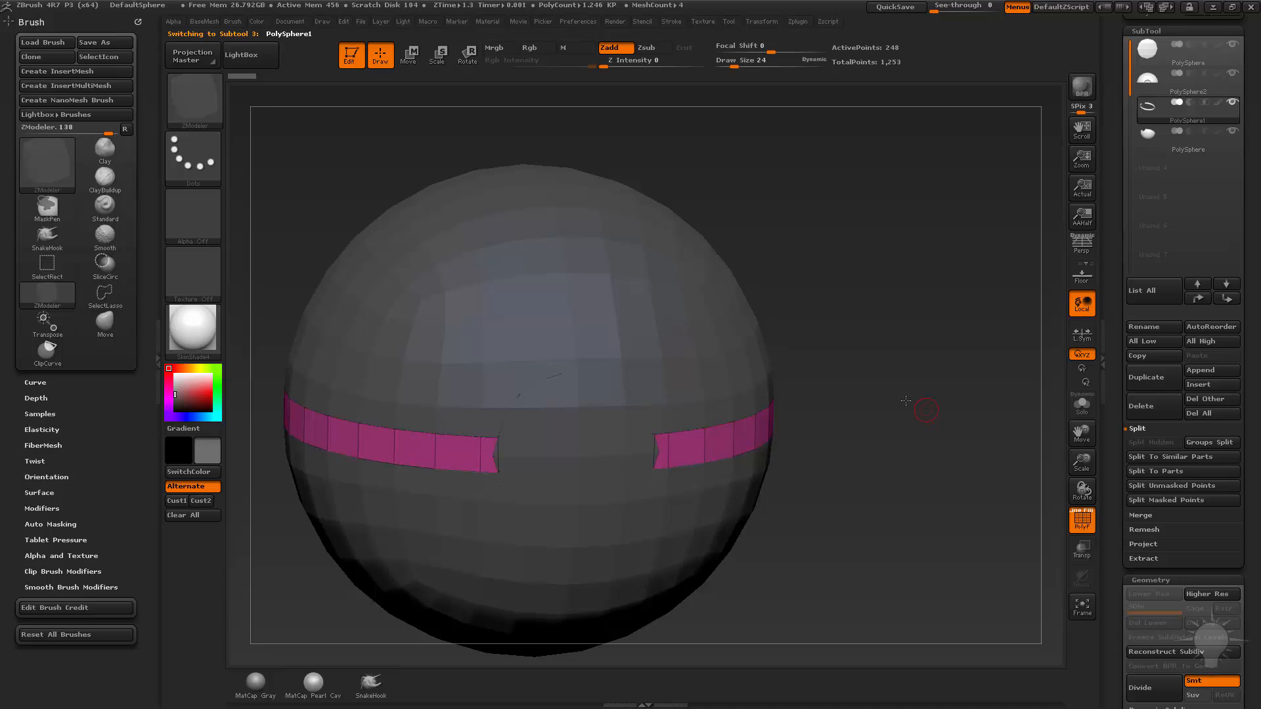
{"action": "left_click_drag", "start_coordinate": [905, 401], "coordinate": [1034, 478], "text": "alt"}
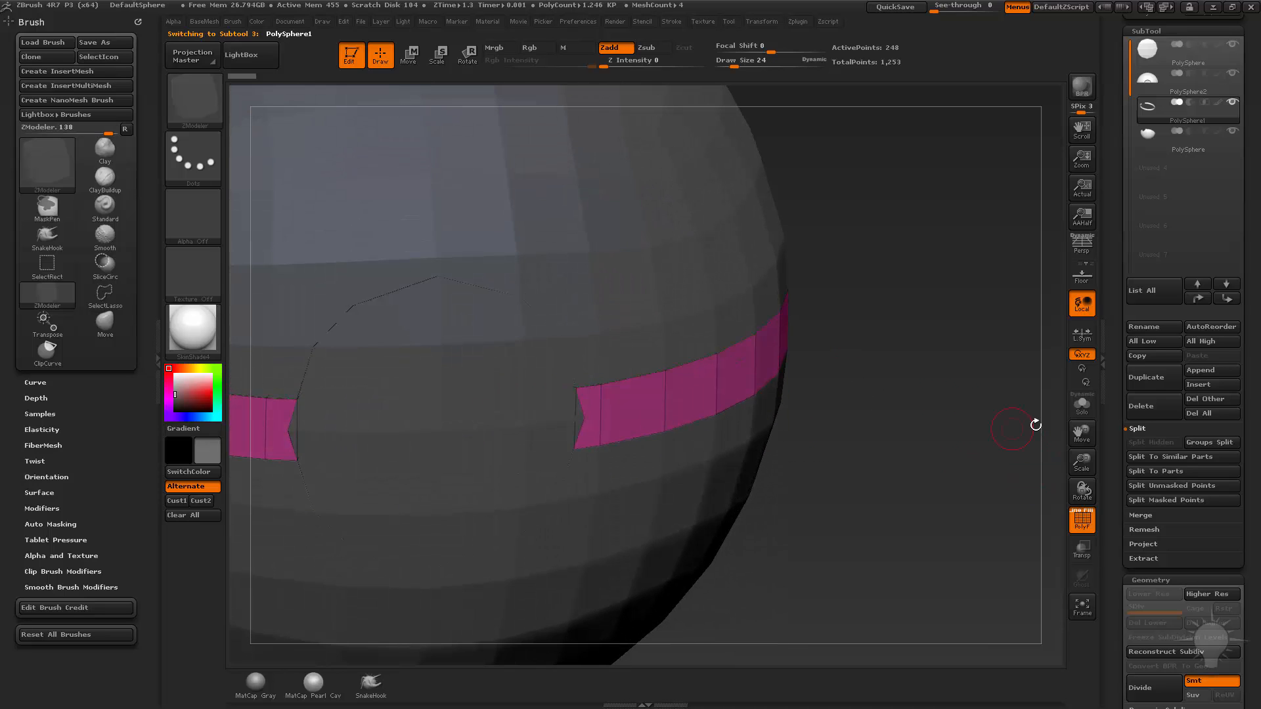
{"action": "left_click", "coordinate": [1077, 410]}
{"action": "left_click_drag", "start_coordinate": [939, 336], "coordinate": [952, 401]}
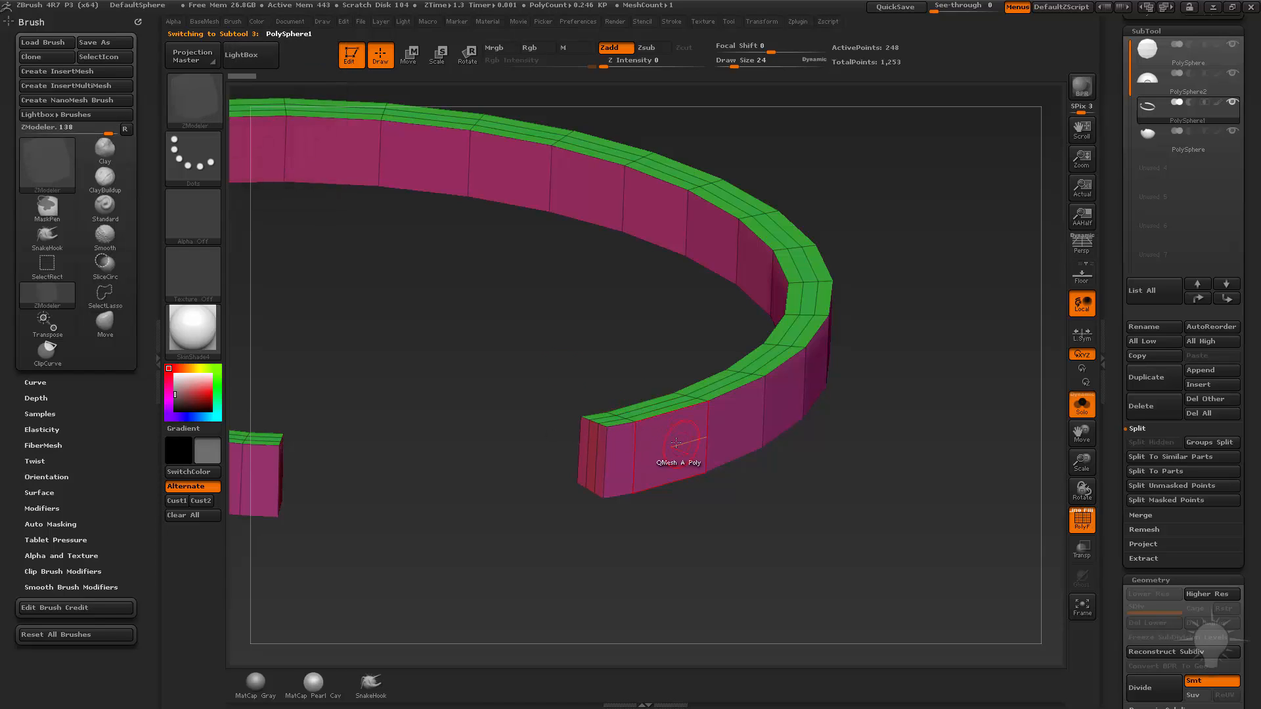
{"action": "key", "text": "space"}
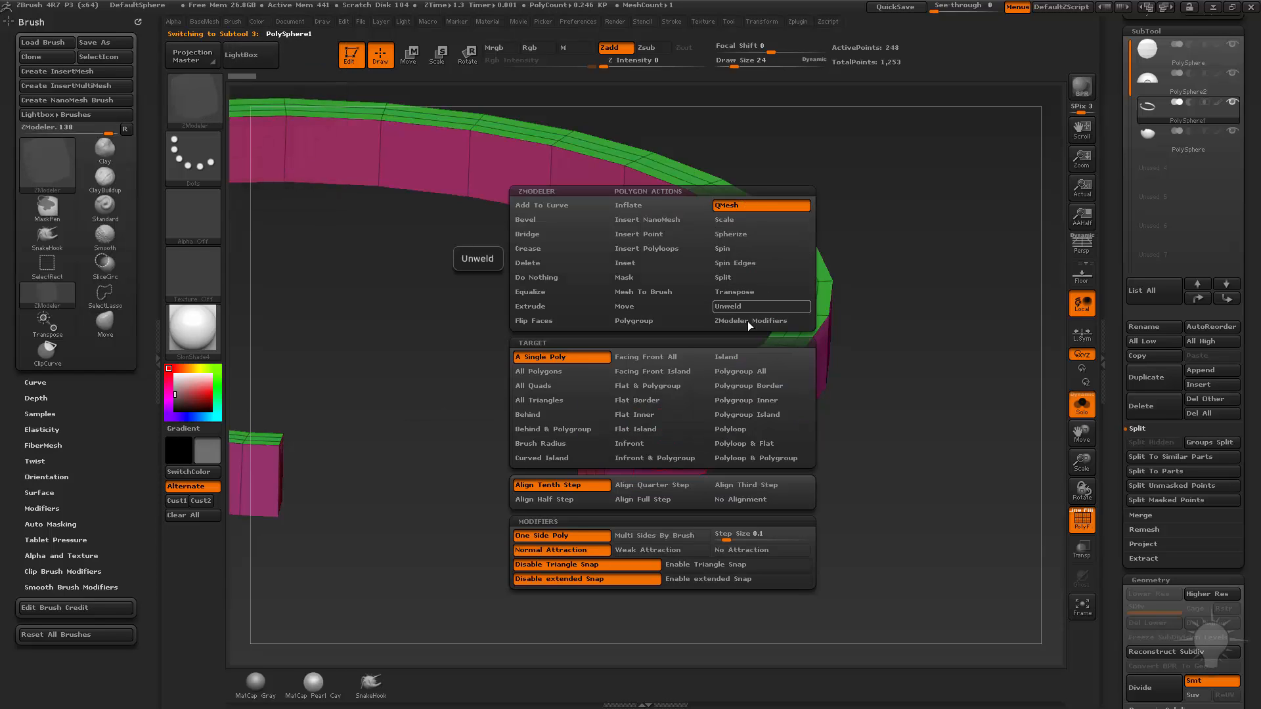
{"action": "left_click", "coordinate": [747, 372]}
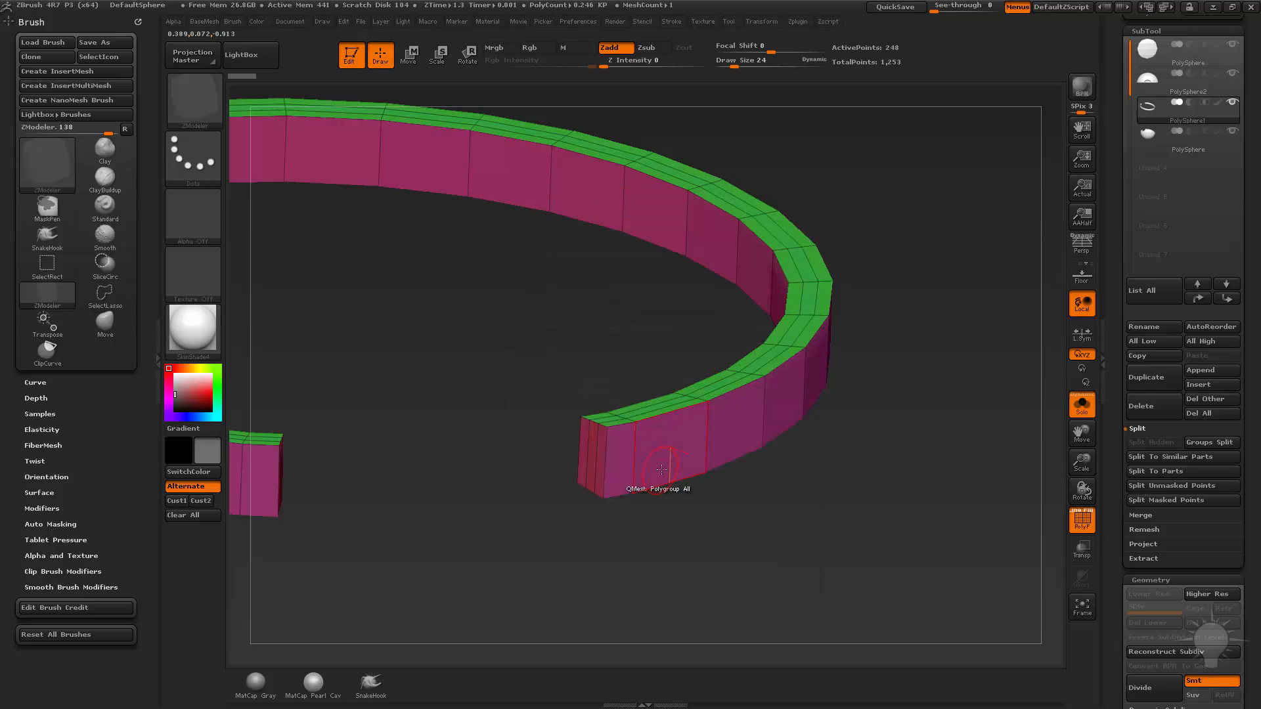
Try pushing the band's outer polygroup inward with QMesh and check the recess against the whole ball.
{"action": "left_click", "coordinate": [662, 449]}
{"action": "mouse_move", "coordinate": [662, 450]}
{"action": "left_mouse_down"}
{"action": "mouse_move", "coordinate": [647, 452]}
{"action": "mouse_move", "coordinate": [714, 470]}
{"action": "mouse_move", "coordinate": [628, 445]}
{"action": "mouse_move", "coordinate": [674, 453]}
{"action": "mouse_move", "coordinate": [661, 451]}
{"action": "left_mouse_up"}
{"action": "key", "text": "ctrl+z"}
{"action": "left_click_drag", "start_coordinate": [863, 503], "coordinate": [893, 493]}
{"action": "left_click", "coordinate": [1077, 406]}
{"action": "left_click_drag", "start_coordinate": [1003, 399], "coordinate": [899, 480]}
{"action": "left_click", "coordinate": [1086, 412]}
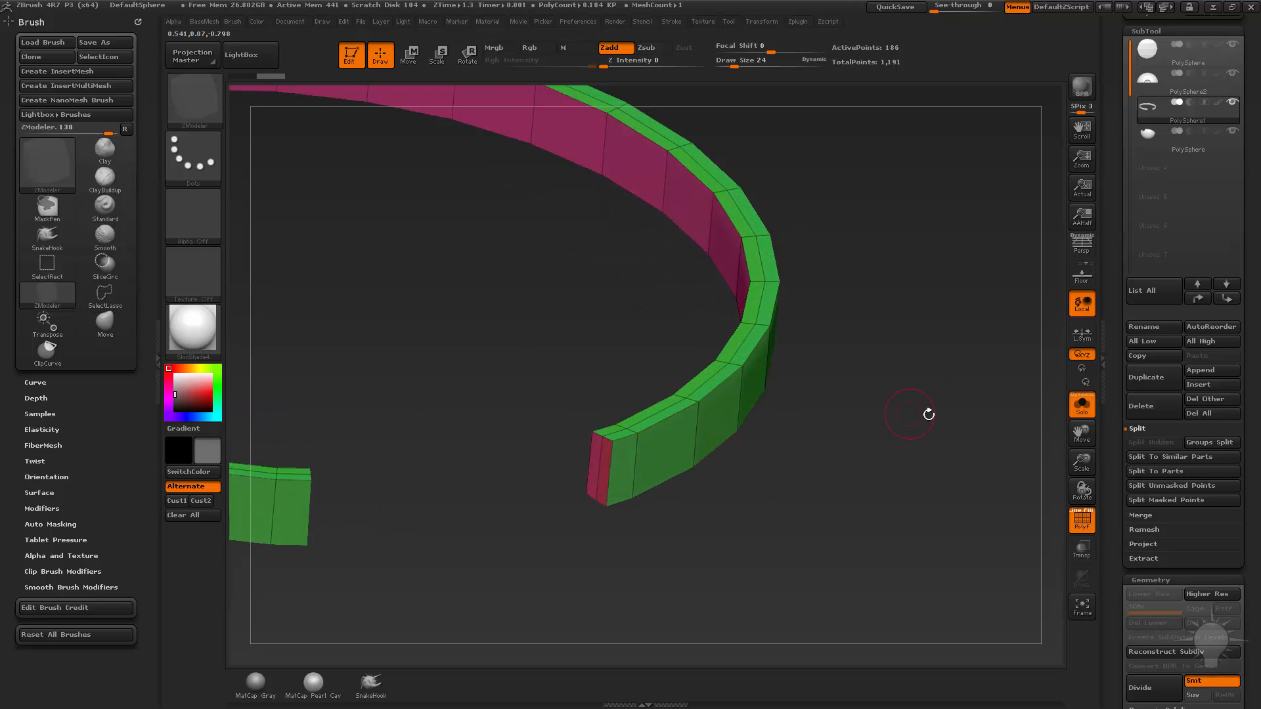
{"action": "left_click_drag", "start_coordinate": [926, 414], "coordinate": [748, 446]}
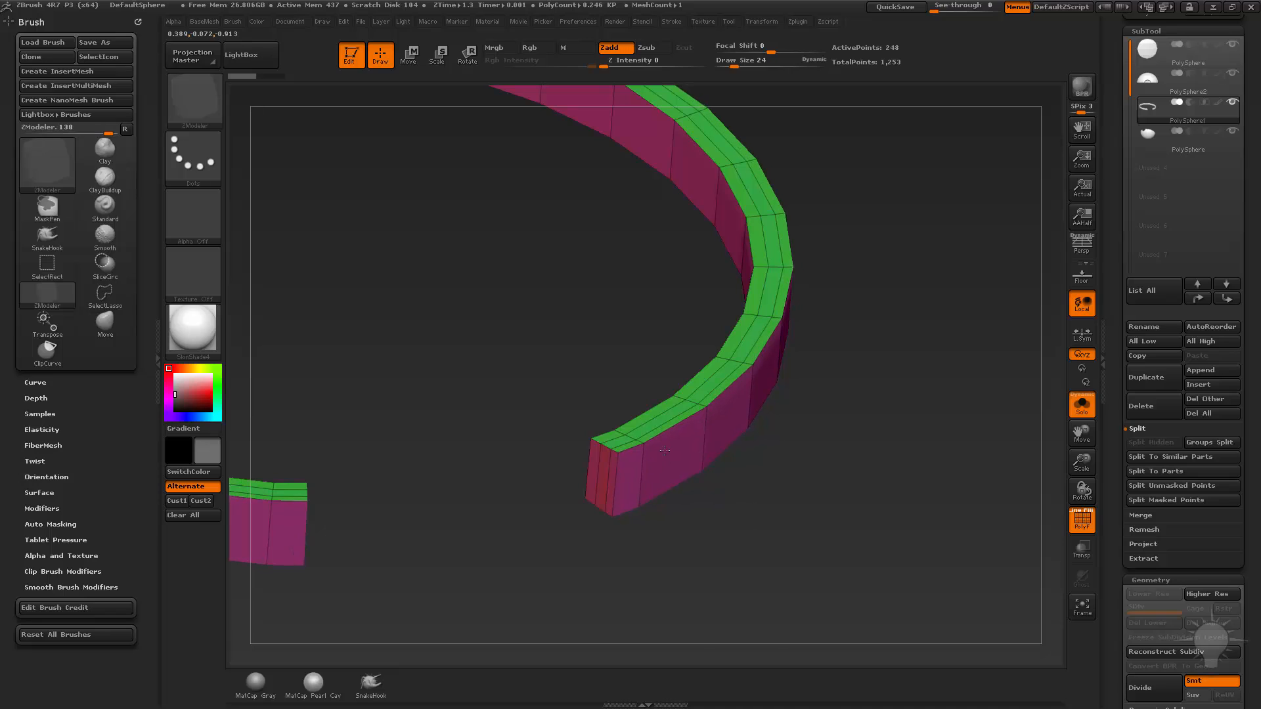
Set ZModeler's edge action to Slide with EdgeLoop Complete as the target.
{"action": "left_click_drag", "start_coordinate": [844, 493], "coordinate": [834, 470]}
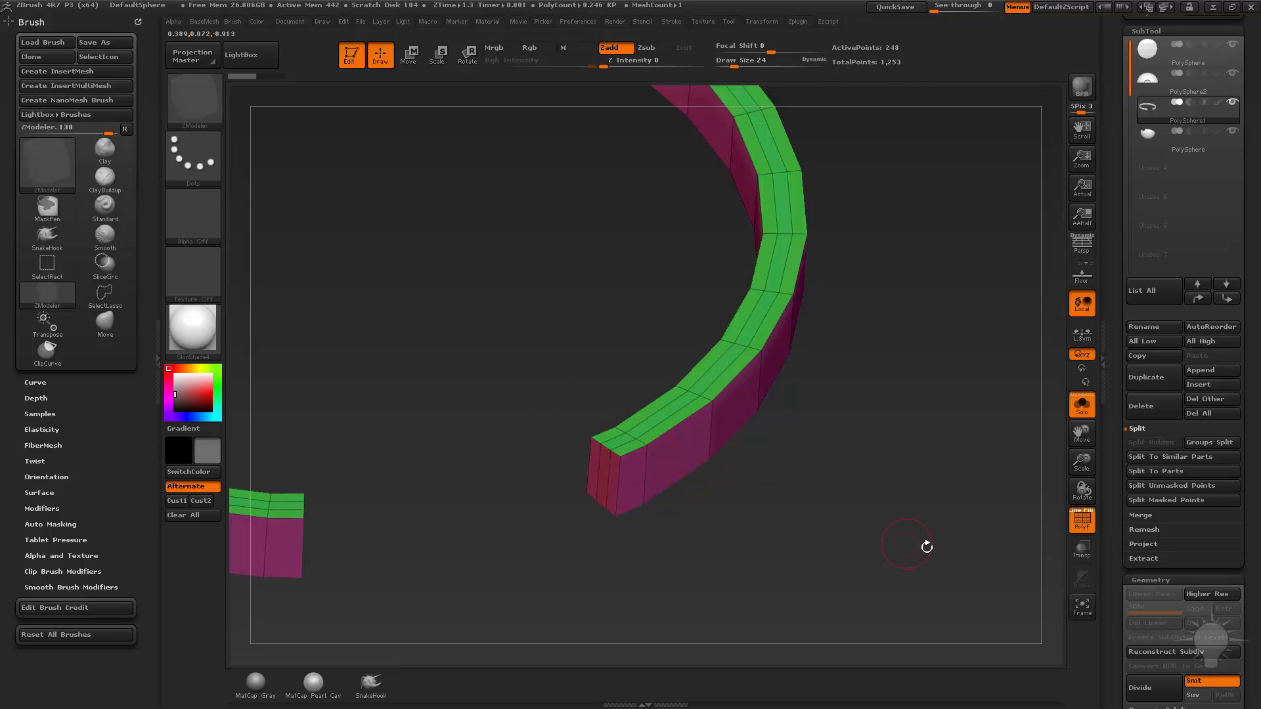
{"action": "key", "text": "space"}
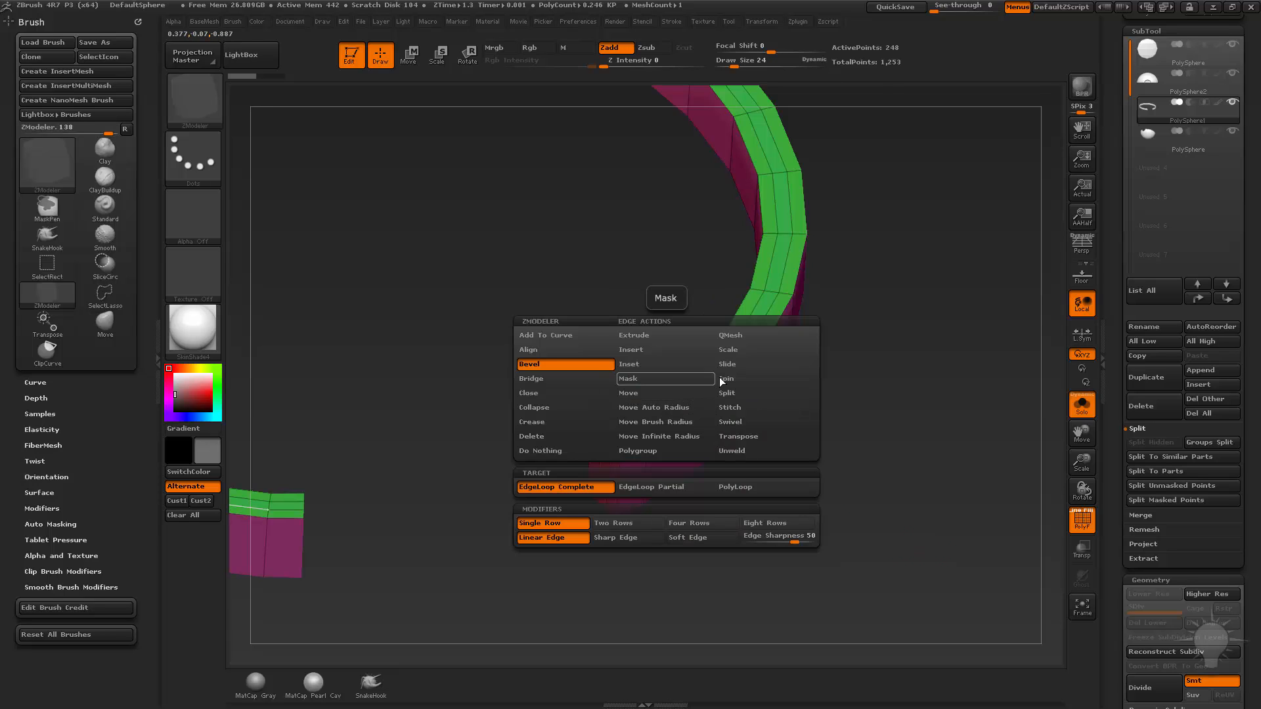
{"action": "left_click", "coordinate": [740, 363]}
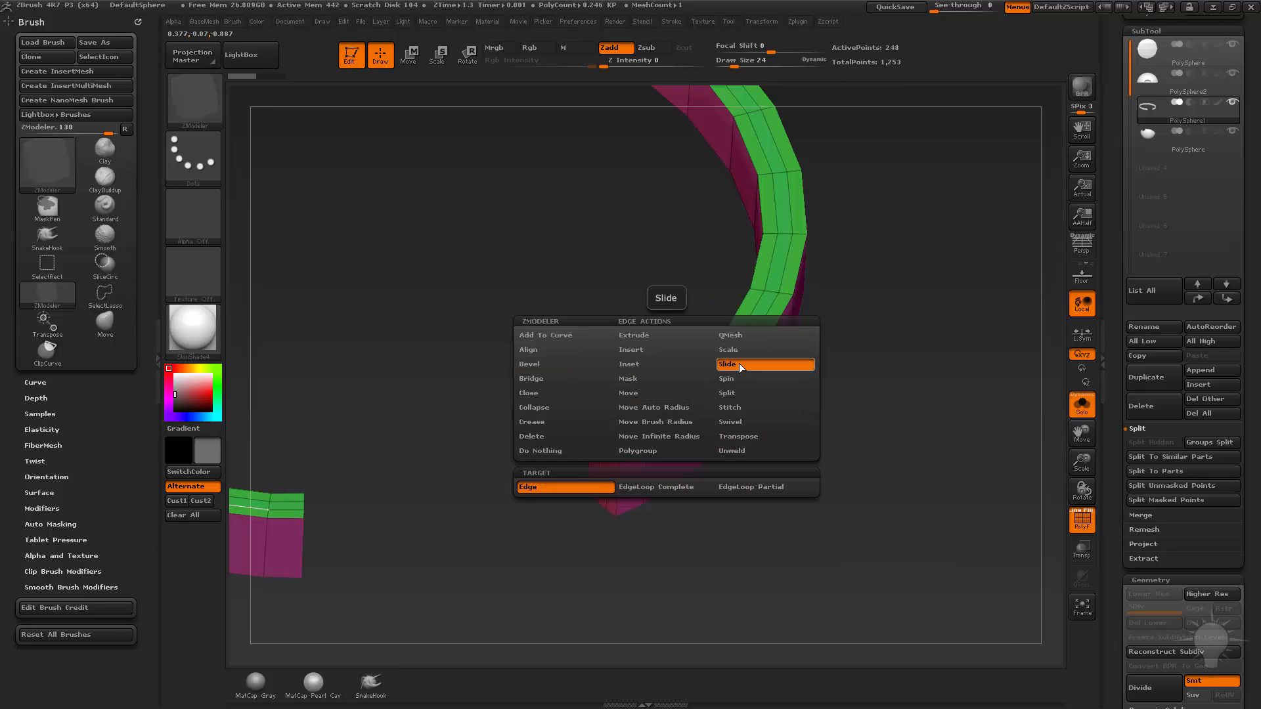
{"action": "left_click", "coordinate": [677, 487]}
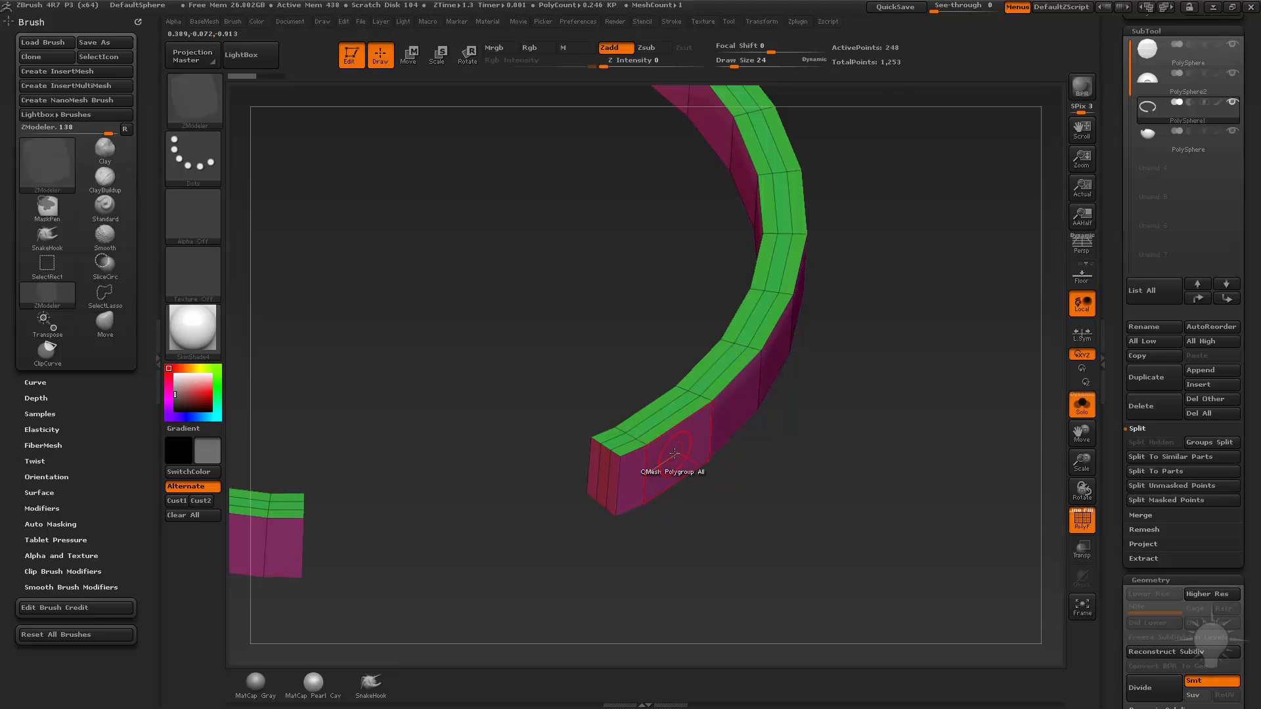
Push the band's outer polygroup inward with QMesh to recess it, and turn off Solo mode.
{"action": "left_click", "coordinate": [689, 423]}
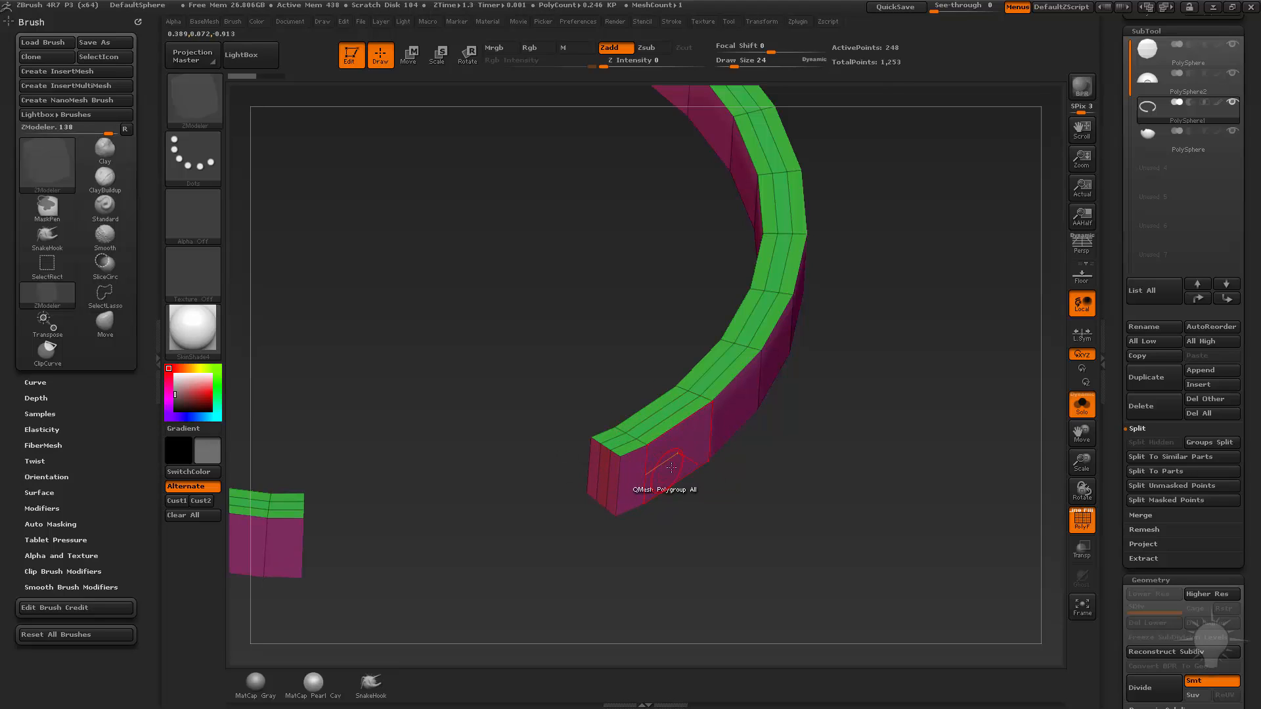
{"action": "left_click_drag", "start_coordinate": [903, 495], "coordinate": [889, 459], "text": "shift"}
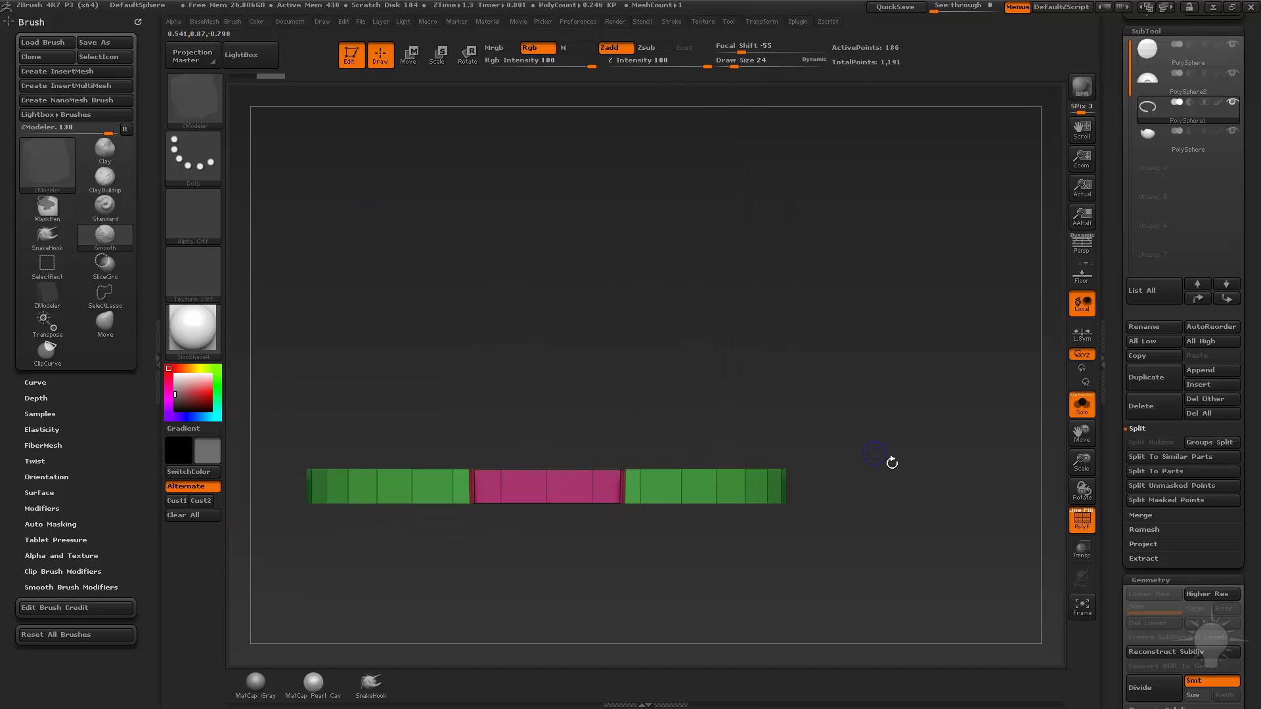
{"action": "left_click", "coordinate": [1082, 404]}
{"action": "left_click_drag", "start_coordinate": [985, 399], "coordinate": [944, 438]}
{"action": "left_click_drag", "start_coordinate": [945, 483], "coordinate": [956, 512]}
Select the lower half SubTool and examine its fit against the recessed band, alone and with the other parts.
{"action": "left_click", "coordinate": [725, 388], "text": "alt"}
{"action": "left_click", "coordinate": [725, 558], "text": "alt"}
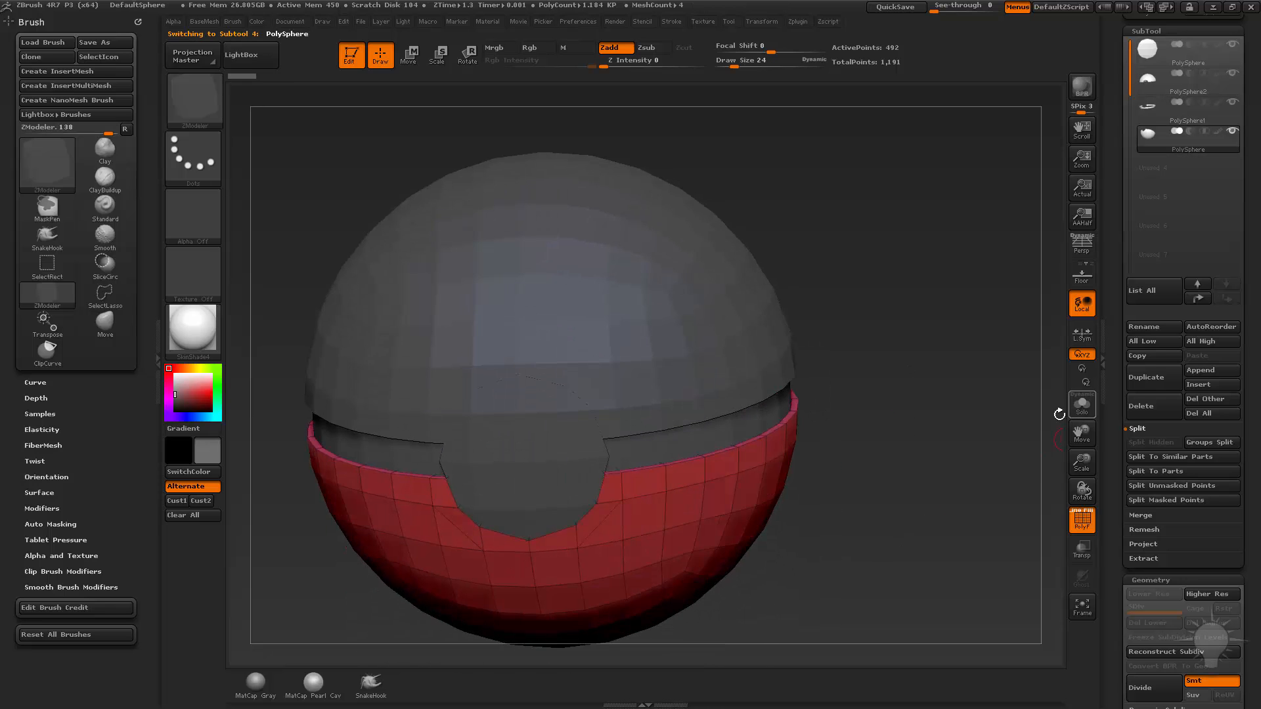
{"action": "left_click", "coordinate": [1081, 405]}
{"action": "left_click_drag", "start_coordinate": [978, 401], "coordinate": [951, 417]}
{"action": "left_click", "coordinate": [1087, 407]}
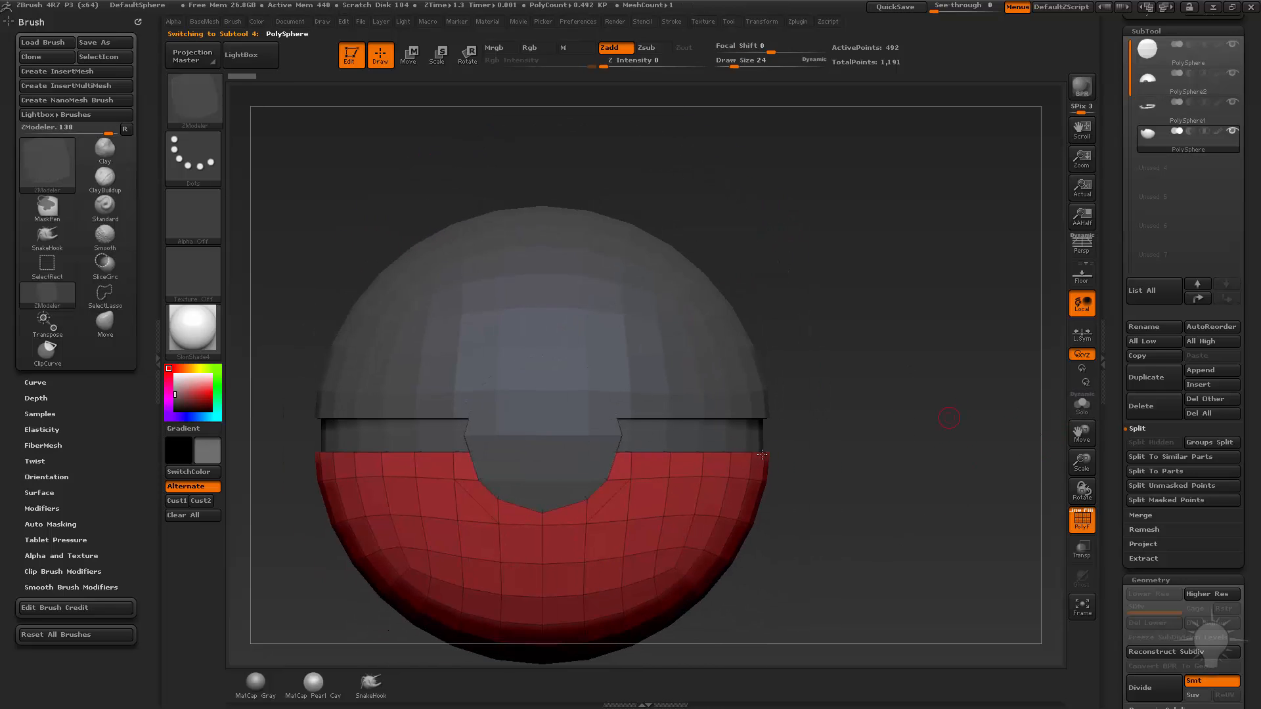
Select the round button SubTool and, in side view, draw a Move Transpose line about 0.58 units long straight outward from it.
{"action": "left_click", "coordinate": [583, 447], "text": "alt"}
{"action": "left_click_drag", "start_coordinate": [943, 363], "coordinate": [808, 444]}
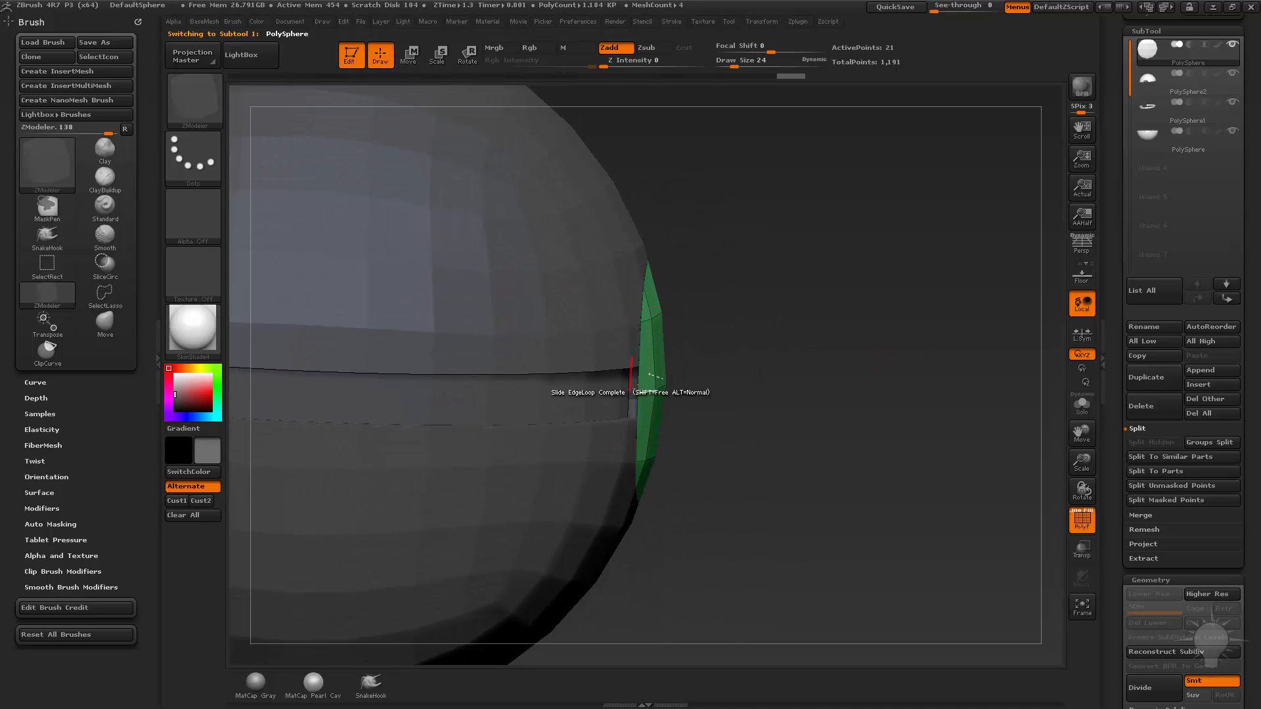
{"action": "left_click_drag", "start_coordinate": [898, 413], "coordinate": [946, 375]}
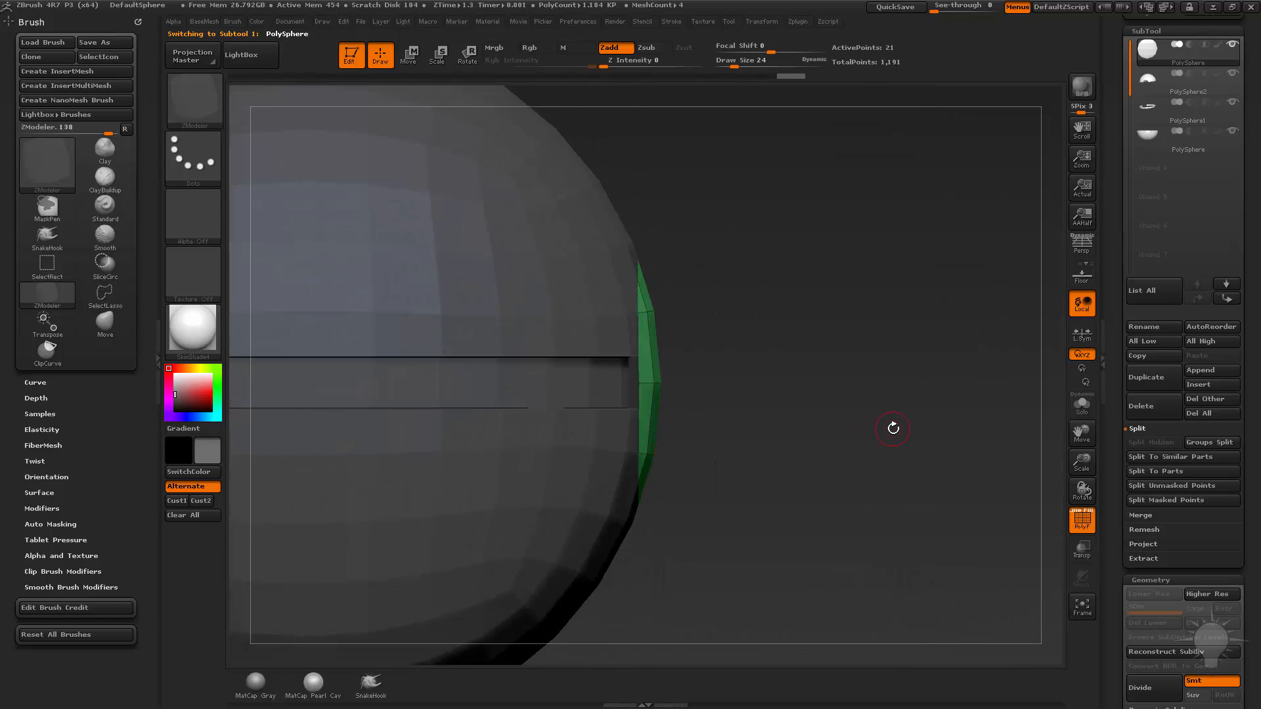
{"action": "left_click_drag", "start_coordinate": [892, 428], "coordinate": [379, 417]}
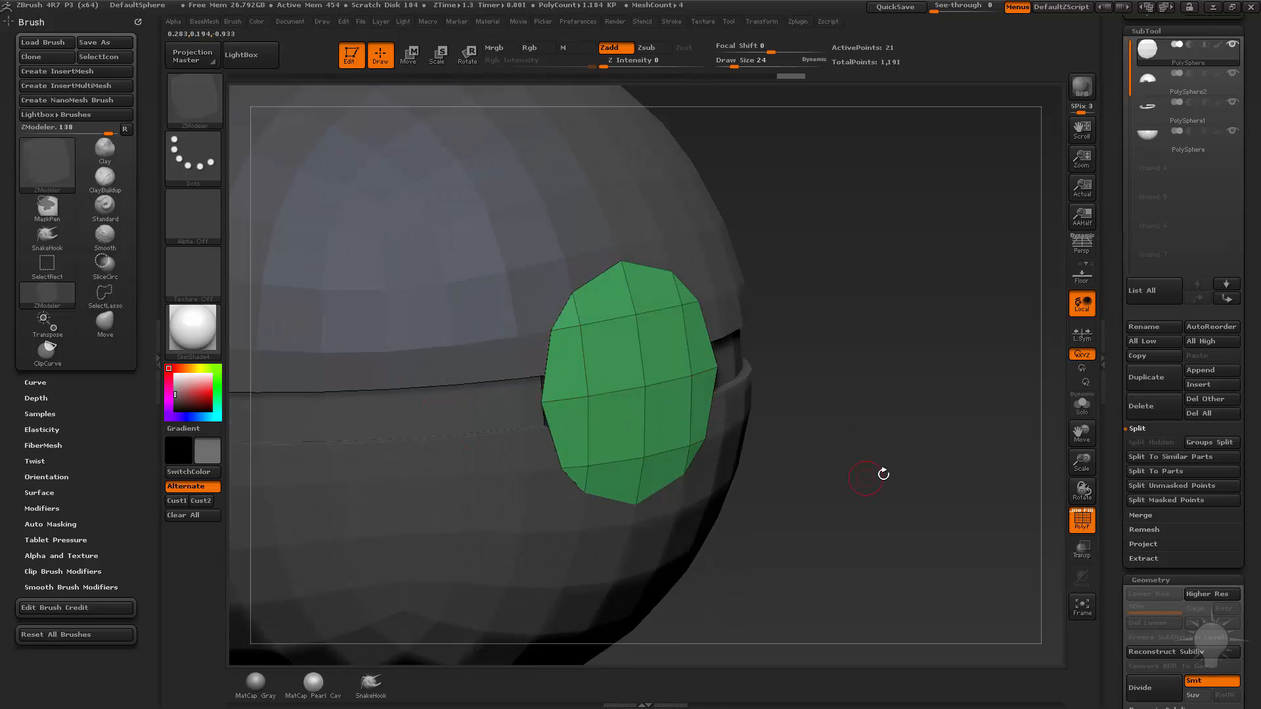
{"action": "left_click_drag", "start_coordinate": [883, 474], "coordinate": [915, 416]}
{"action": "key", "text": "w"}
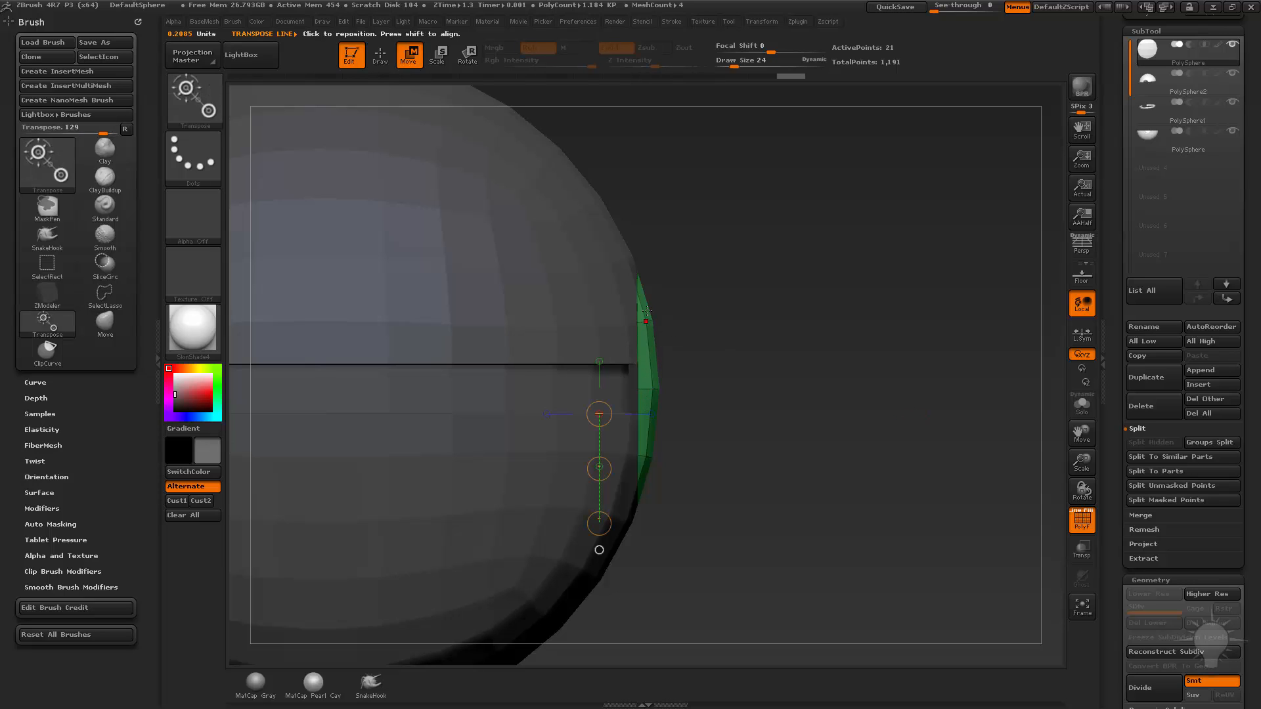
{"action": "left_click_drag", "start_coordinate": [637, 390], "coordinate": [903, 389], "text": "shift"}
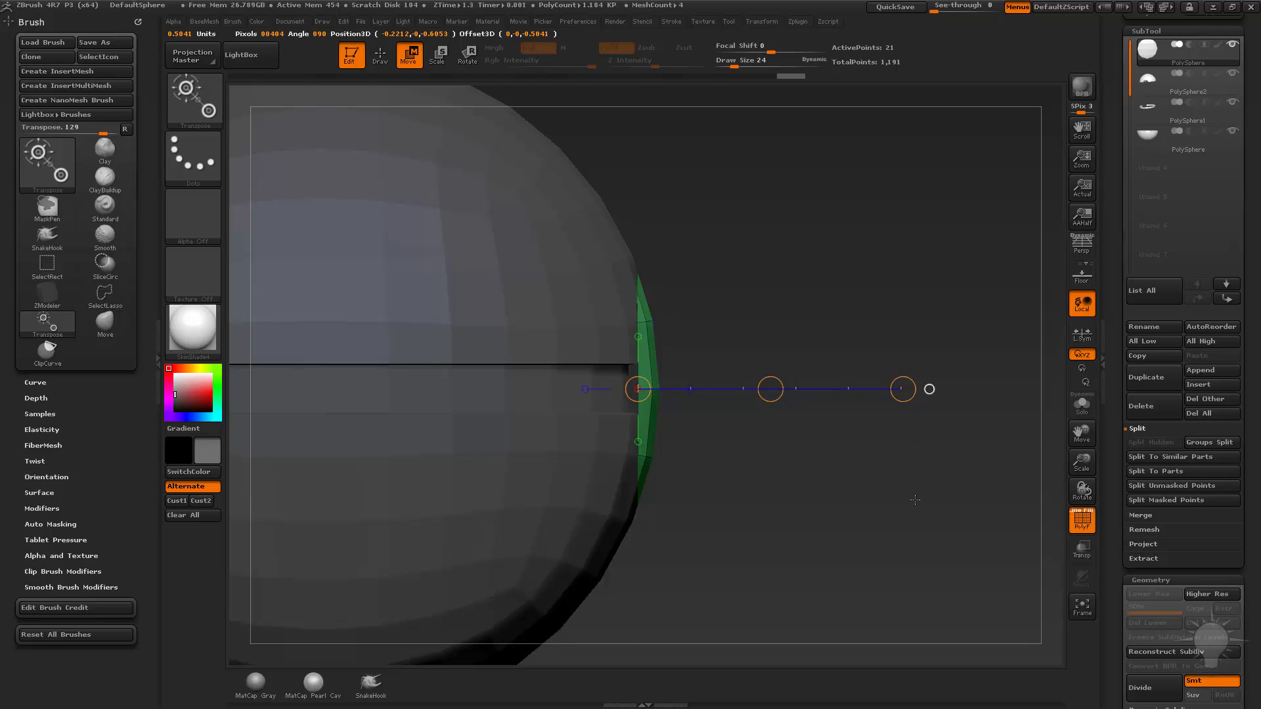
Flatten the round button's domed surface along the Transpose line and return to Draw mode.
{"action": "left_click_drag", "start_coordinate": [914, 500], "coordinate": [867, 501]}
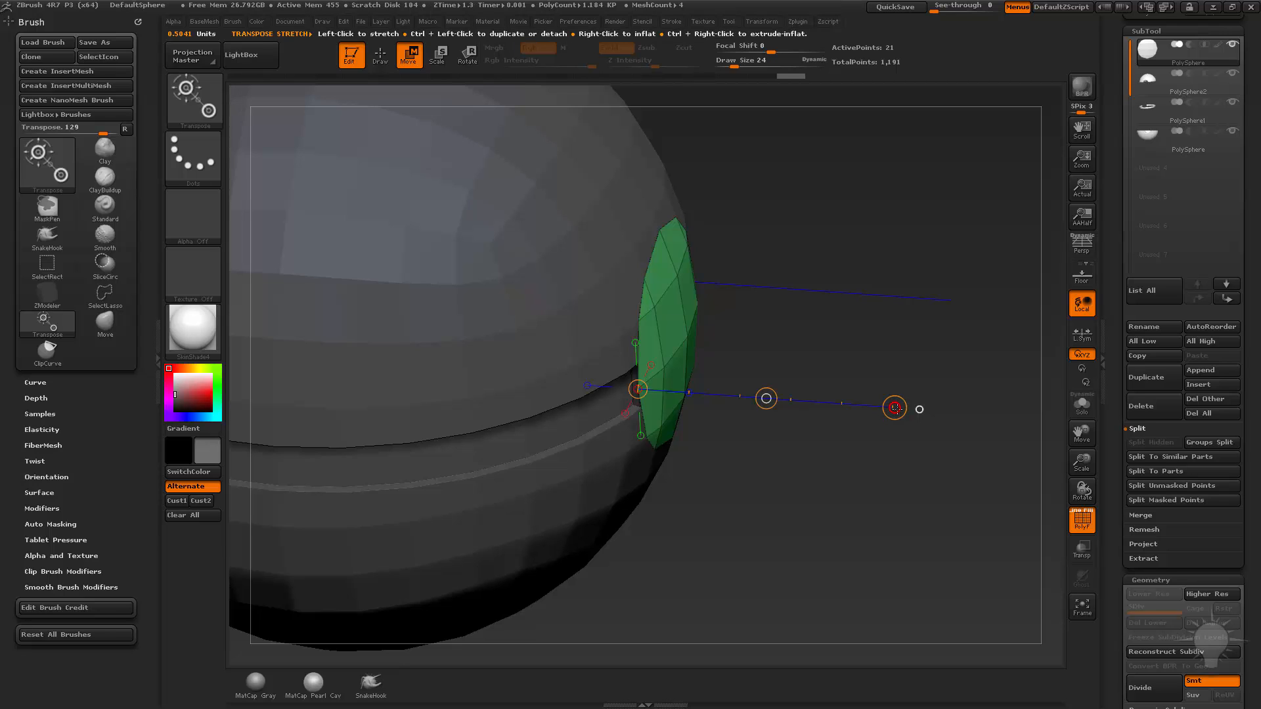
{"action": "mouse_move", "coordinate": [896, 408]}
{"action": "right_mouse_down"}
{"action": "mouse_move", "coordinate": [706, 436]}
{"action": "mouse_move", "coordinate": [731, 447]}
{"action": "right_mouse_up"}
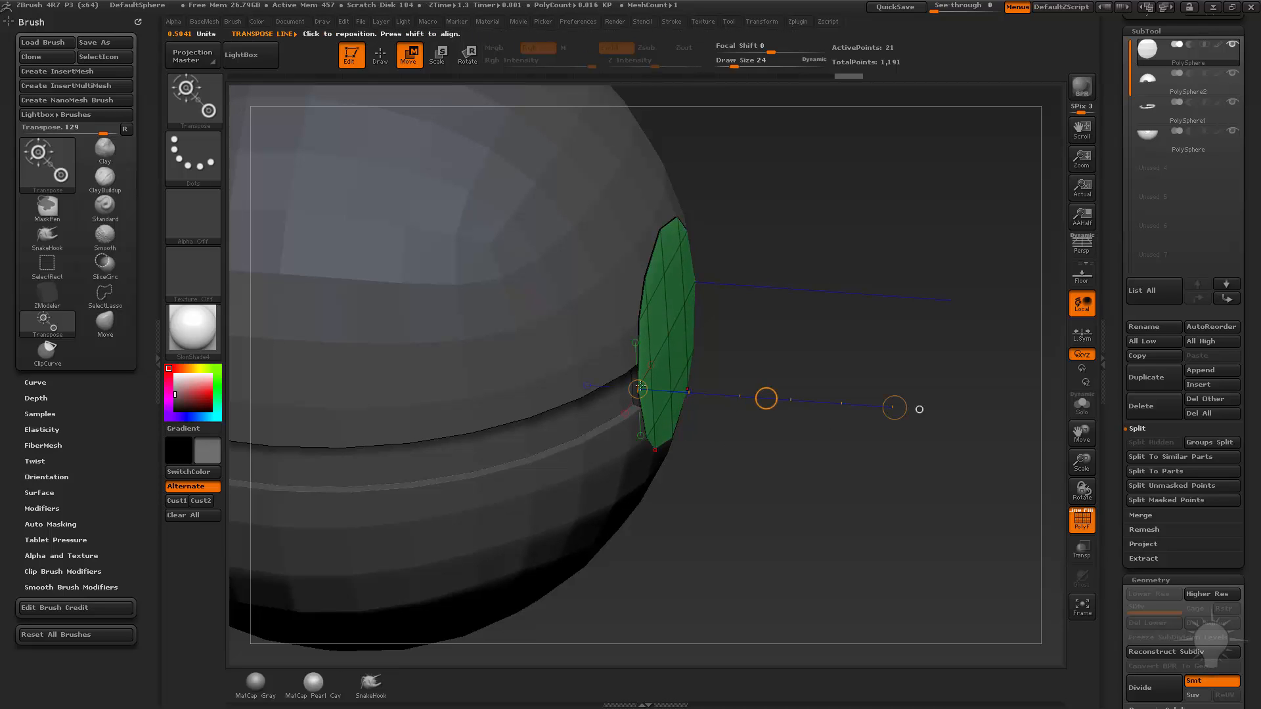
{"action": "left_click_drag", "start_coordinate": [783, 496], "coordinate": [657, 371], "text": "shift"}
{"action": "left_click_drag", "start_coordinate": [788, 447], "coordinate": [755, 496]}
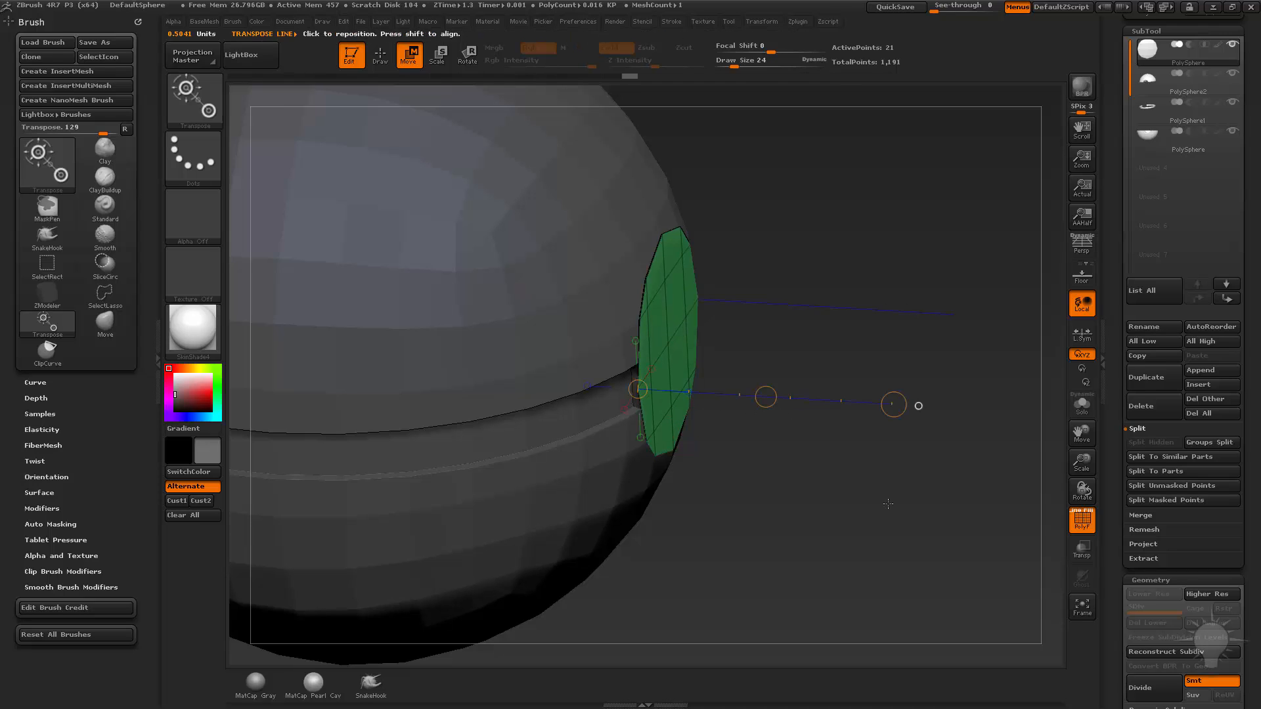
{"action": "key", "text": "q"}
Isolate the flattened button and thicken it into a disc using QMesh with Polygroup All.
{"action": "left_click_drag", "start_coordinate": [891, 506], "coordinate": [906, 453], "text": "alt"}
{"action": "mouse_move", "coordinate": [946, 427]}
{"action": "left_mouse_down"}
{"action": "mouse_move", "coordinate": [808, 453]}
{"action": "mouse_move", "coordinate": [1037, 476]}
{"action": "left_mouse_up"}
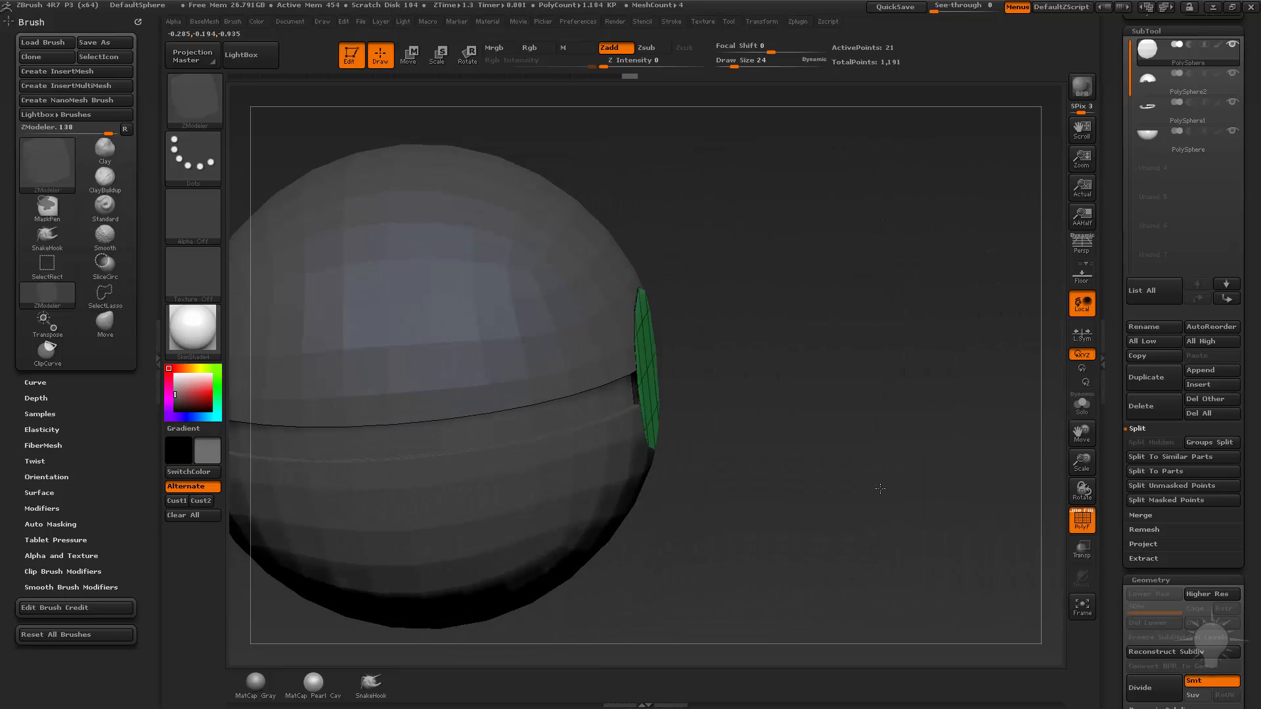
{"action": "left_click_drag", "start_coordinate": [878, 486], "coordinate": [812, 466], "text": "alt"}
{"action": "left_click_drag", "start_coordinate": [991, 368], "coordinate": [838, 413]}
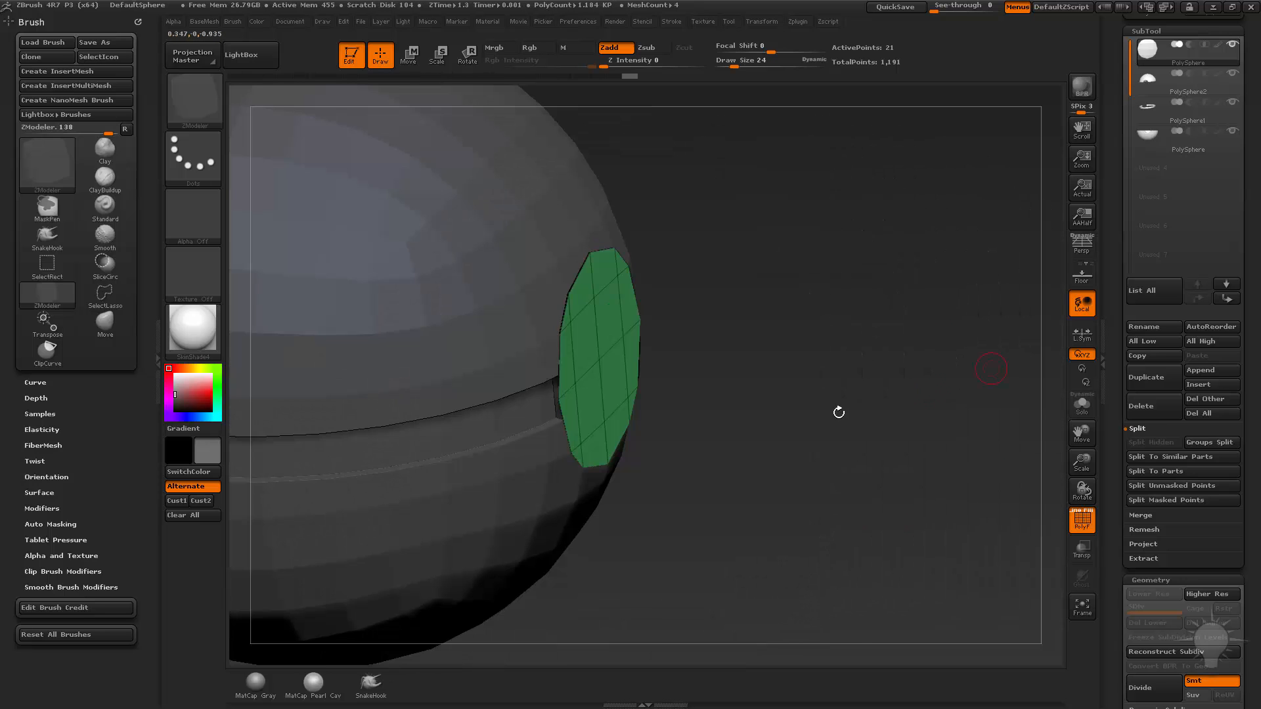
{"action": "left_click_drag", "start_coordinate": [734, 461], "coordinate": [798, 459]}
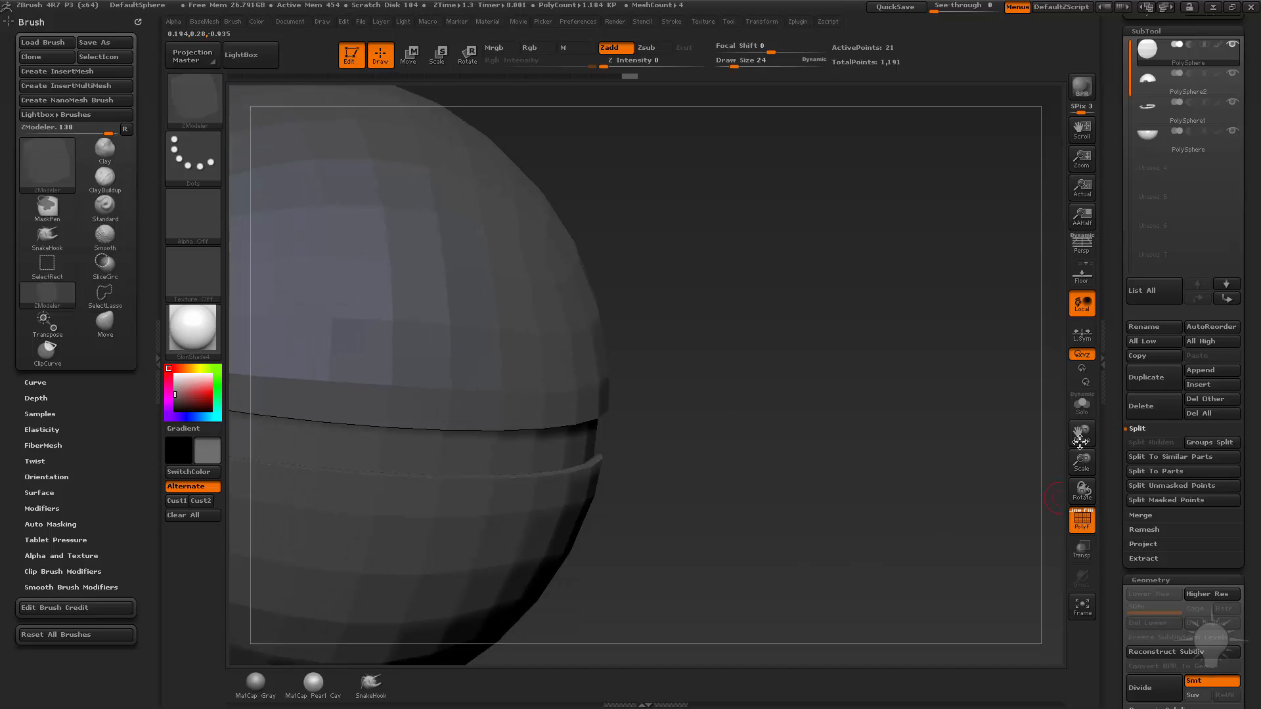
{"action": "left_click", "coordinate": [1082, 403]}
{"action": "left_click_drag", "start_coordinate": [873, 431], "coordinate": [928, 448]}
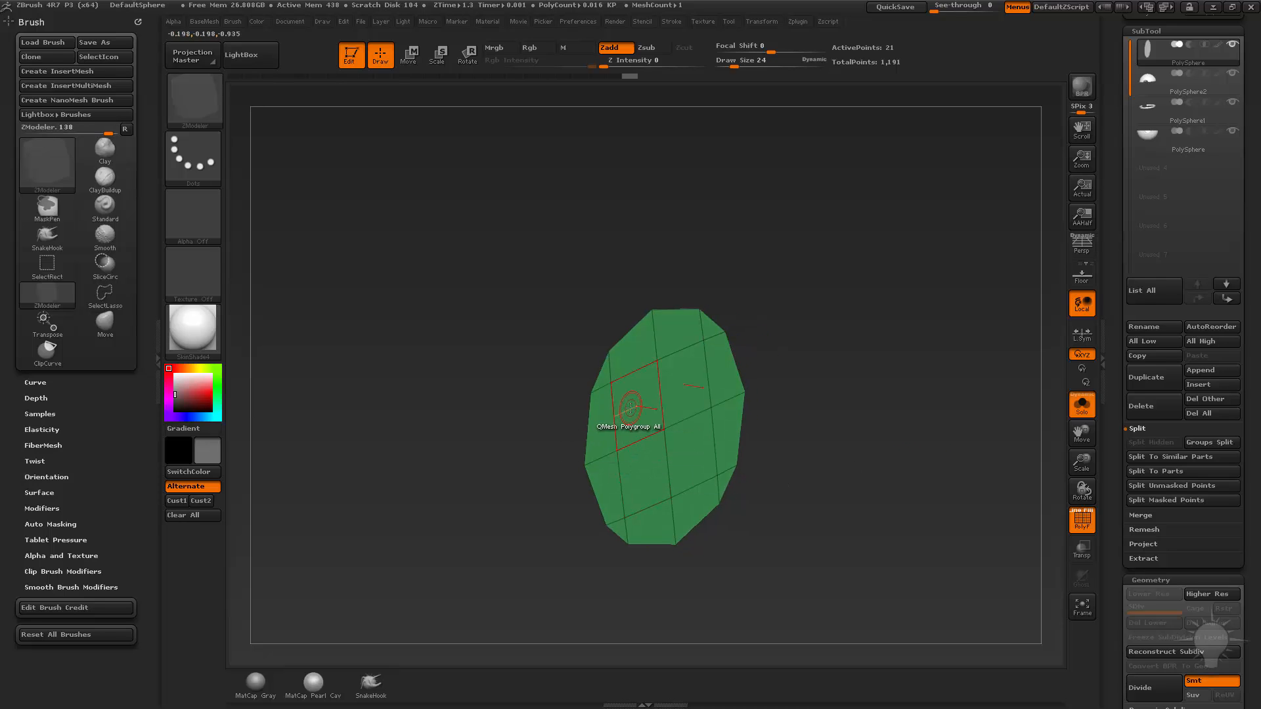
{"action": "key", "text": "space"}
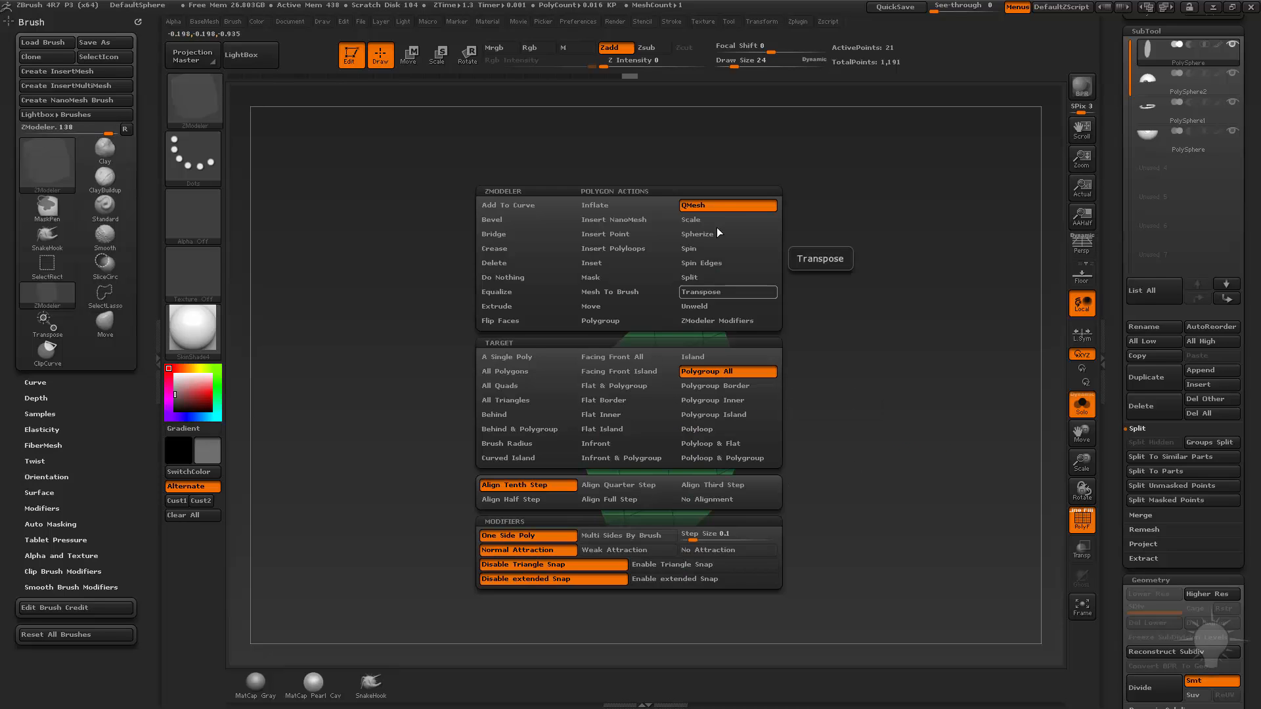
{"action": "left_click_drag", "start_coordinate": [614, 434], "coordinate": [605, 412]}
{"action": "left_click_drag", "start_coordinate": [858, 479], "coordinate": [867, 417]}
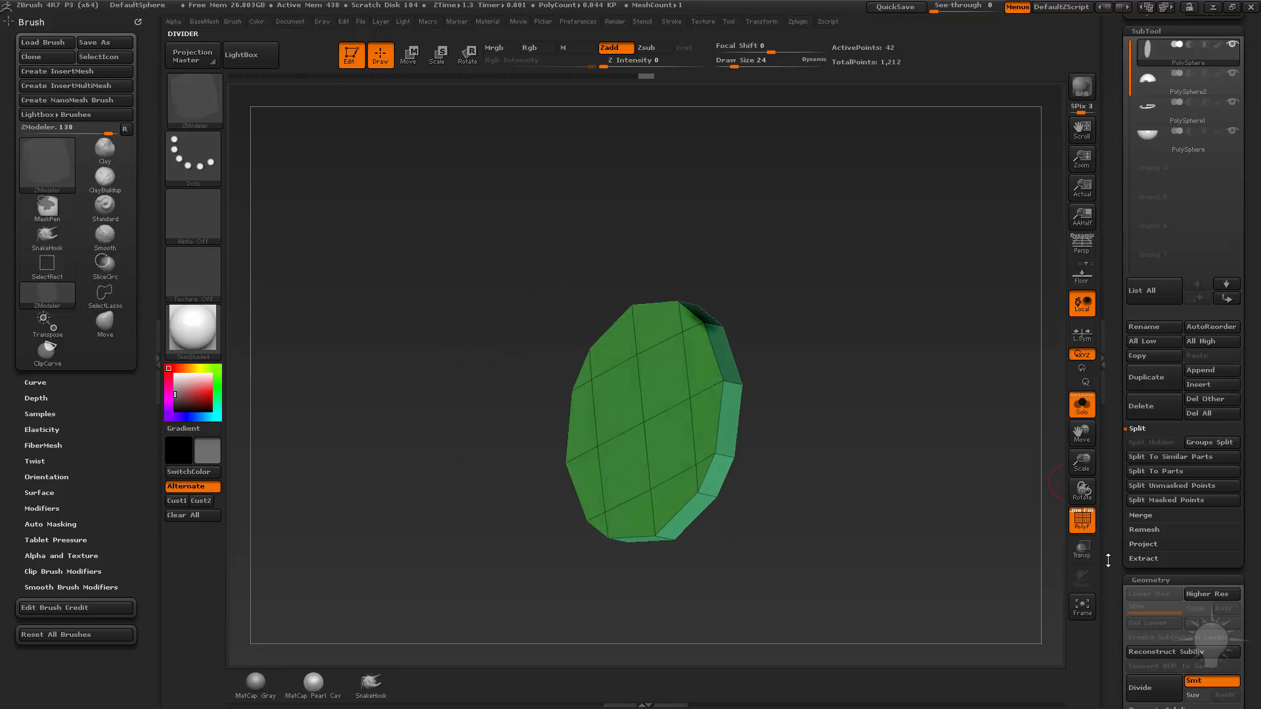
Test double-sided display on the button disc, flip its normals instead, and turn off Solo mode.
{"action": "left_click_drag", "start_coordinate": [1117, 557], "coordinate": [1119, 323]}
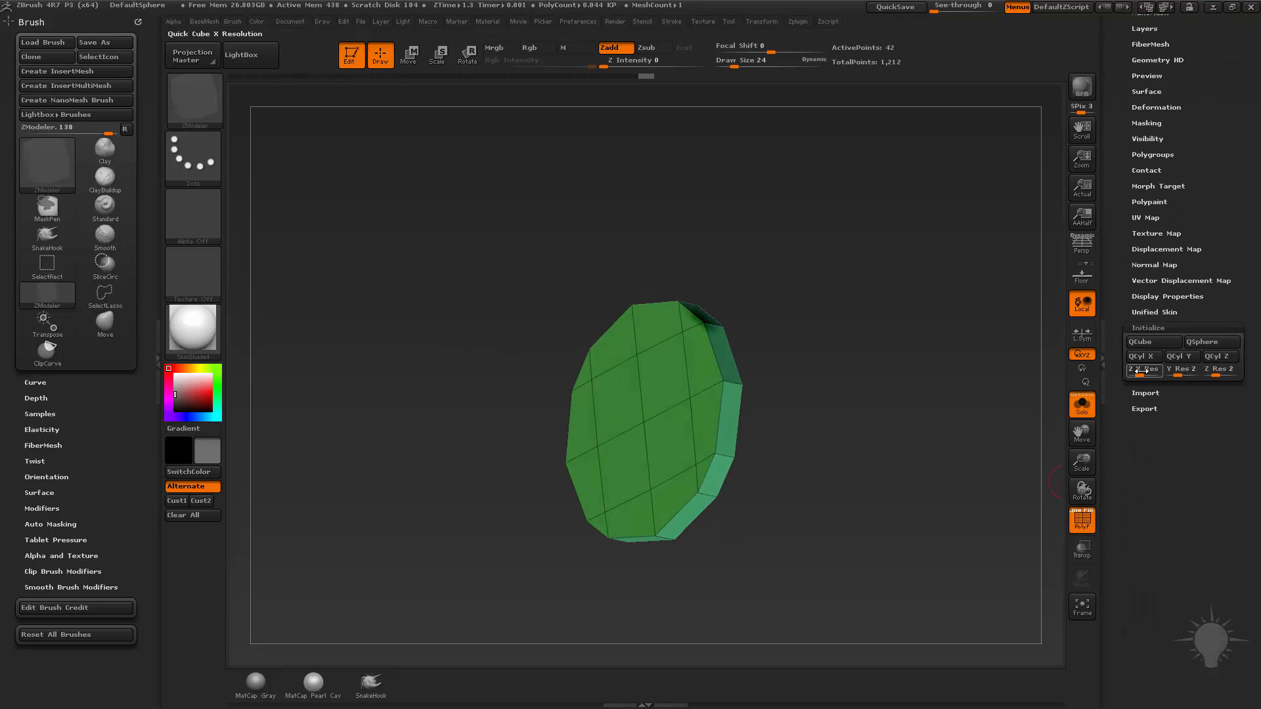
{"action": "left_click", "coordinate": [1145, 328]}
{"action": "left_click", "coordinate": [1162, 296]}
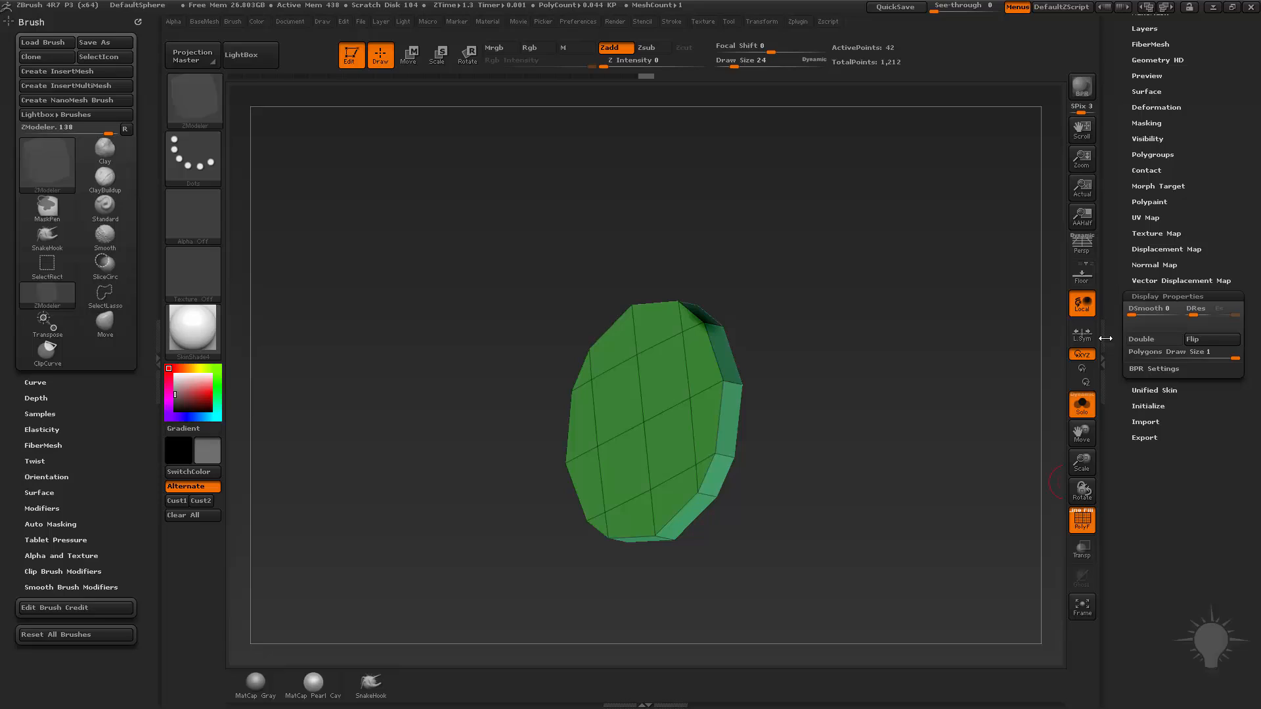
{"action": "left_click", "coordinate": [1148, 341]}
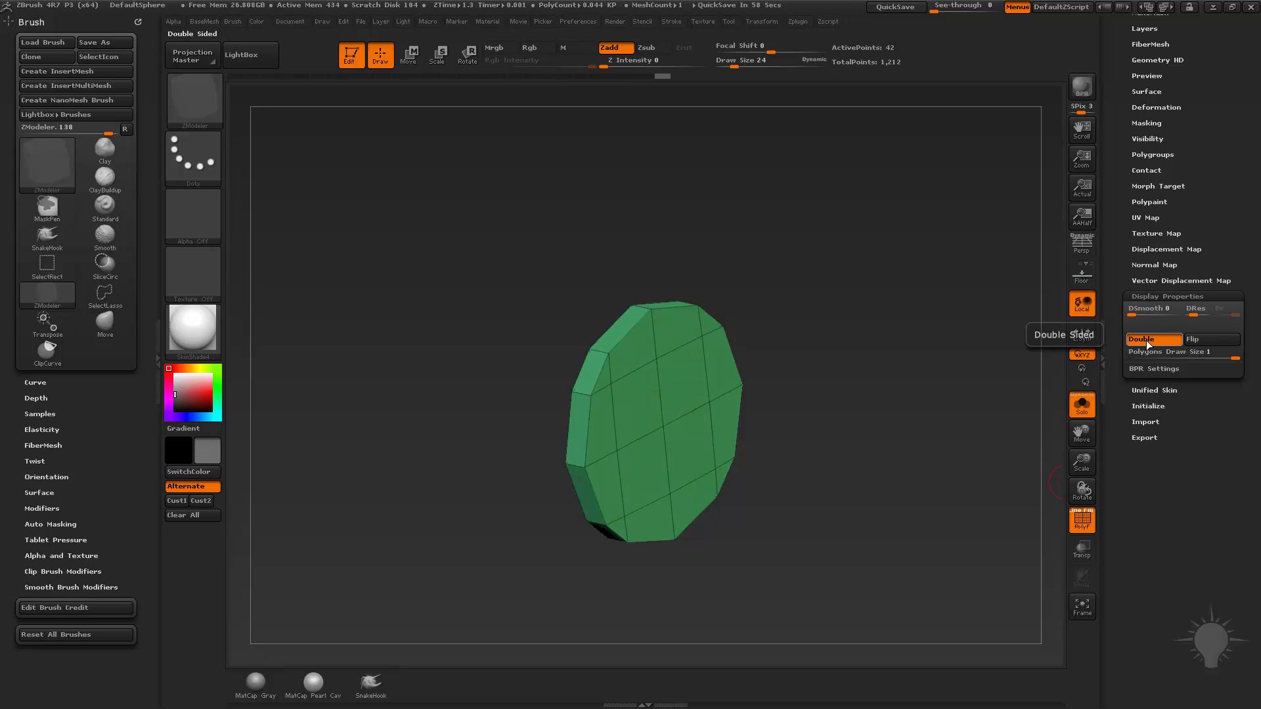
{"action": "left_click", "coordinate": [1148, 342]}
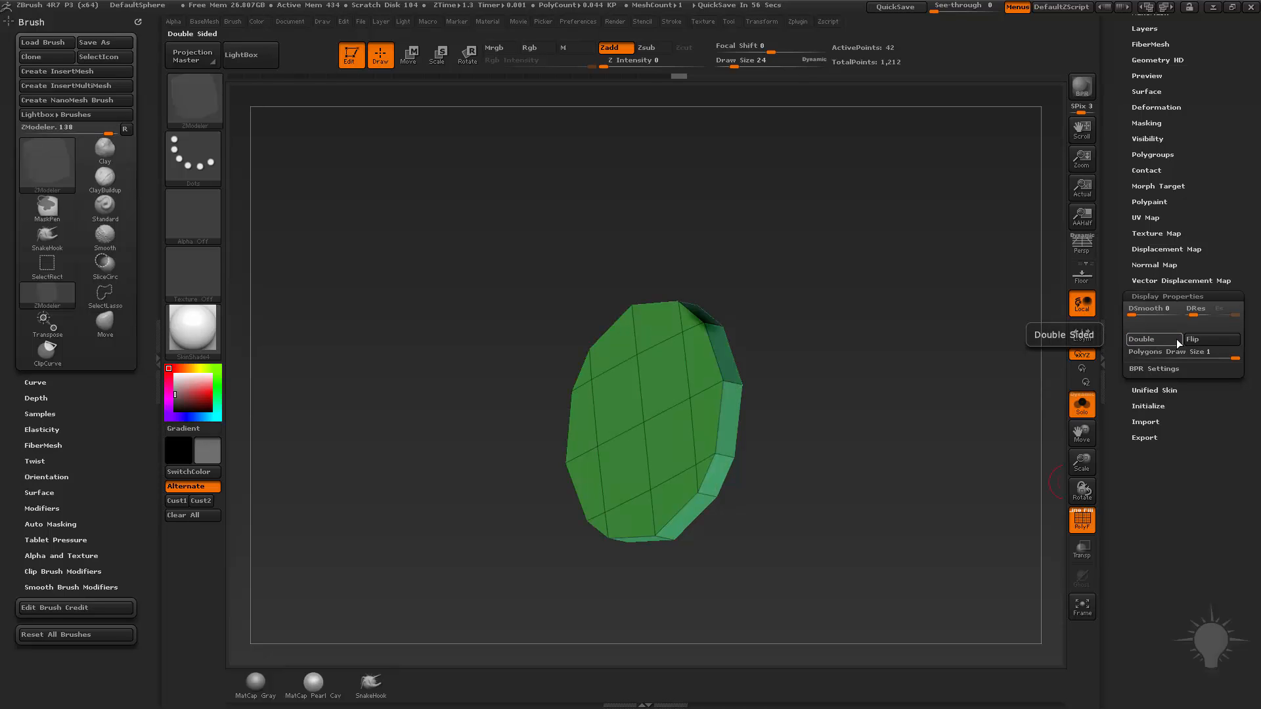
{"action": "left_click", "coordinate": [1082, 404]}
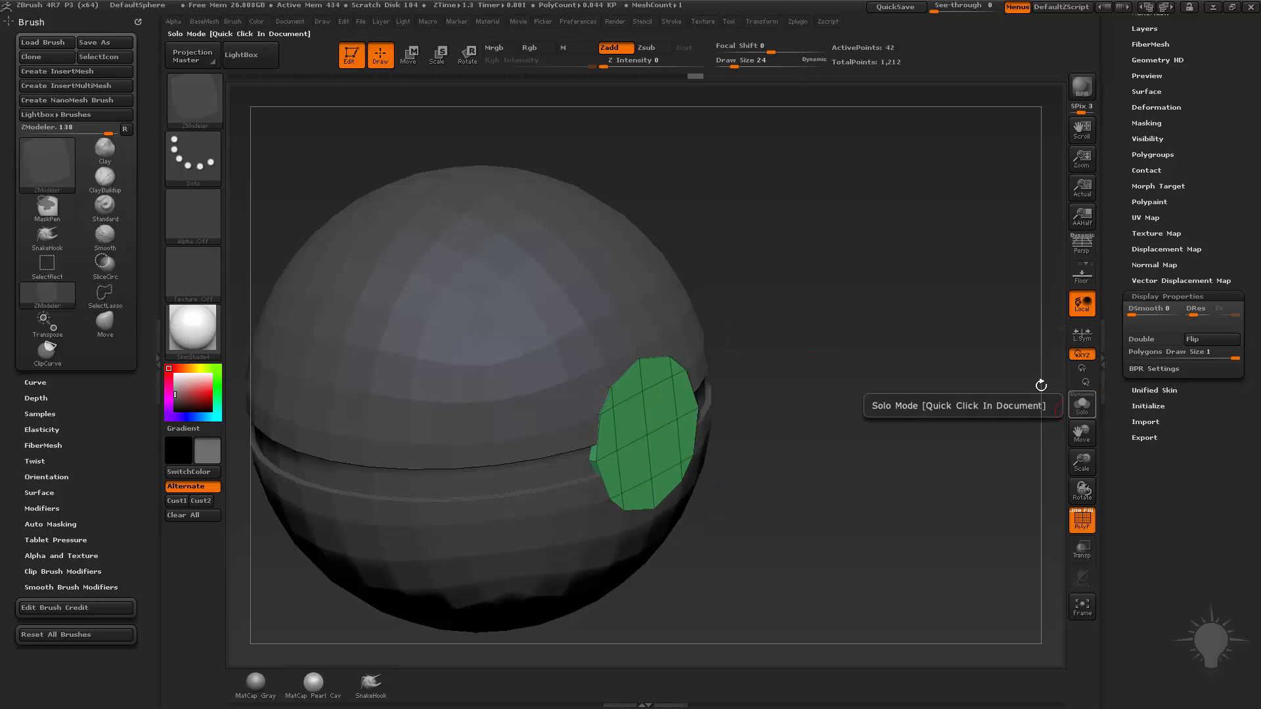
{"action": "left_click_drag", "start_coordinate": [1041, 385], "coordinate": [833, 395]}
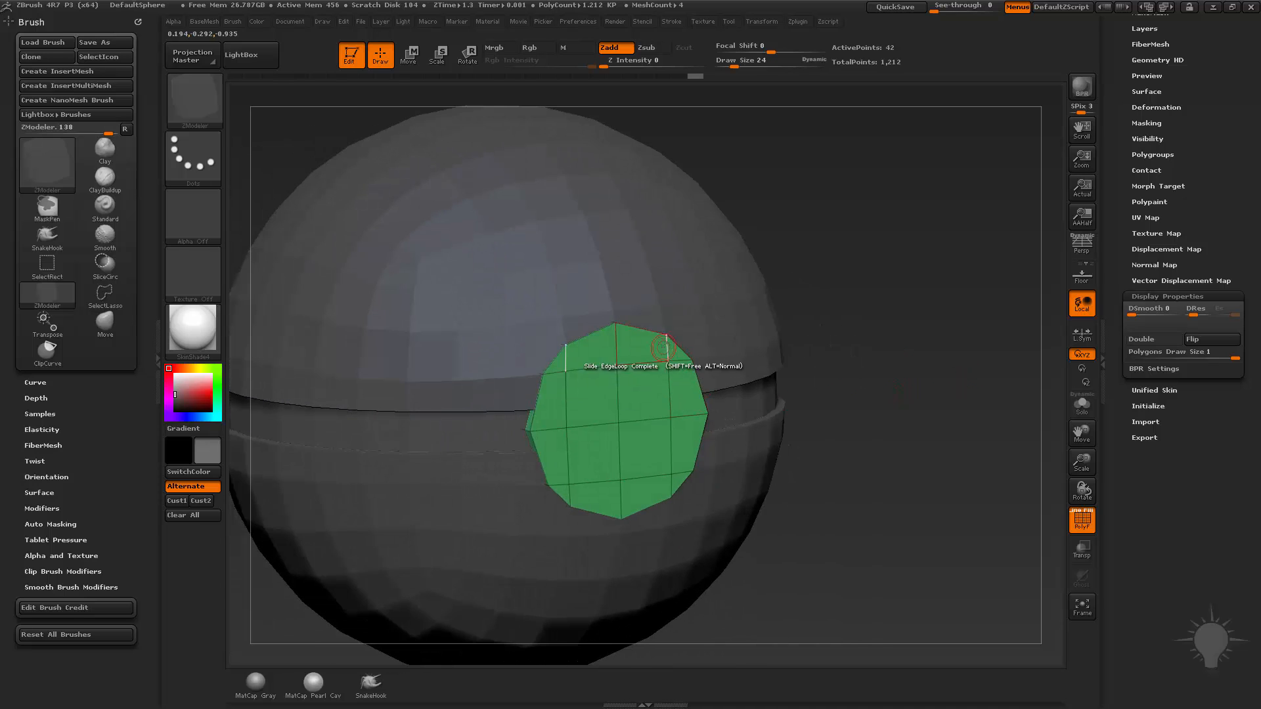
Solo the button disc and isolate its front face polygroup with the SelectRect brush.
{"action": "left_click_drag", "start_coordinate": [814, 437], "coordinate": [897, 496]}
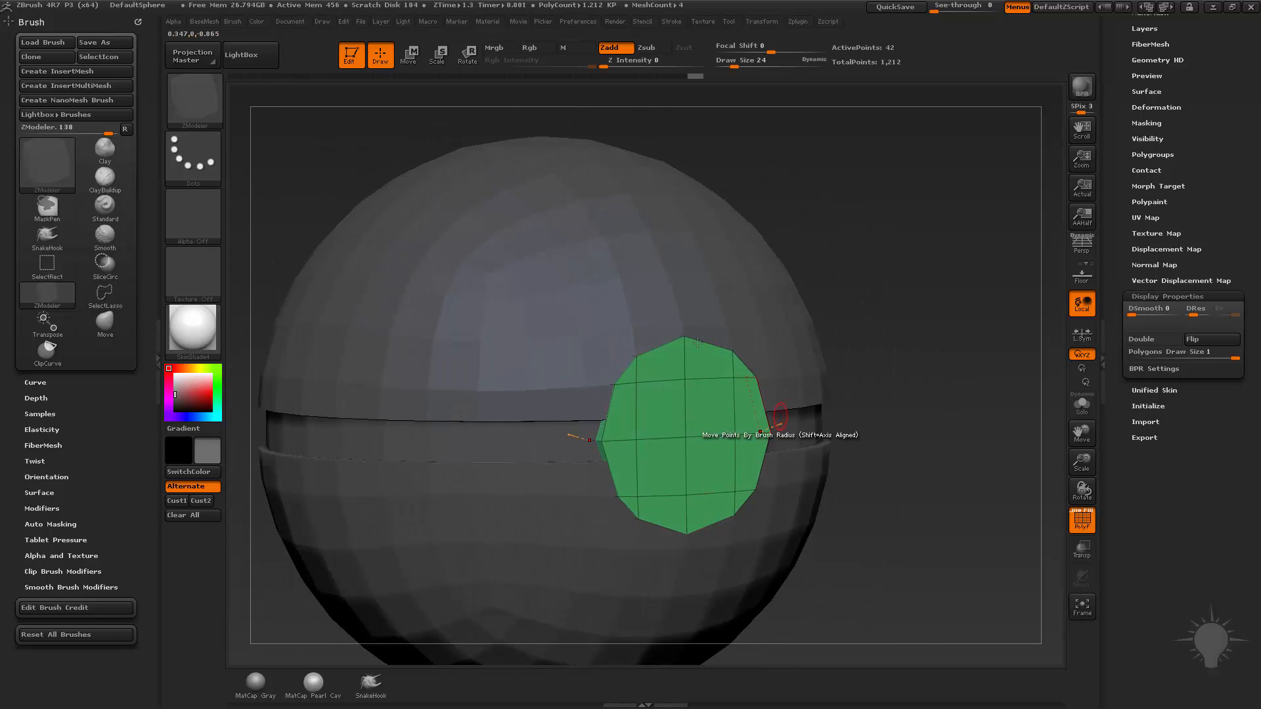
{"action": "left_click_drag", "start_coordinate": [854, 460], "coordinate": [897, 454]}
{"action": "left_click", "coordinate": [1081, 405]}
{"action": "mouse_move", "coordinate": [896, 386]}
{"action": "left_mouse_down"}
{"action": "mouse_move", "coordinate": [918, 385]}
{"action": "mouse_move", "coordinate": [928, 428]}
{"action": "left_mouse_up"}
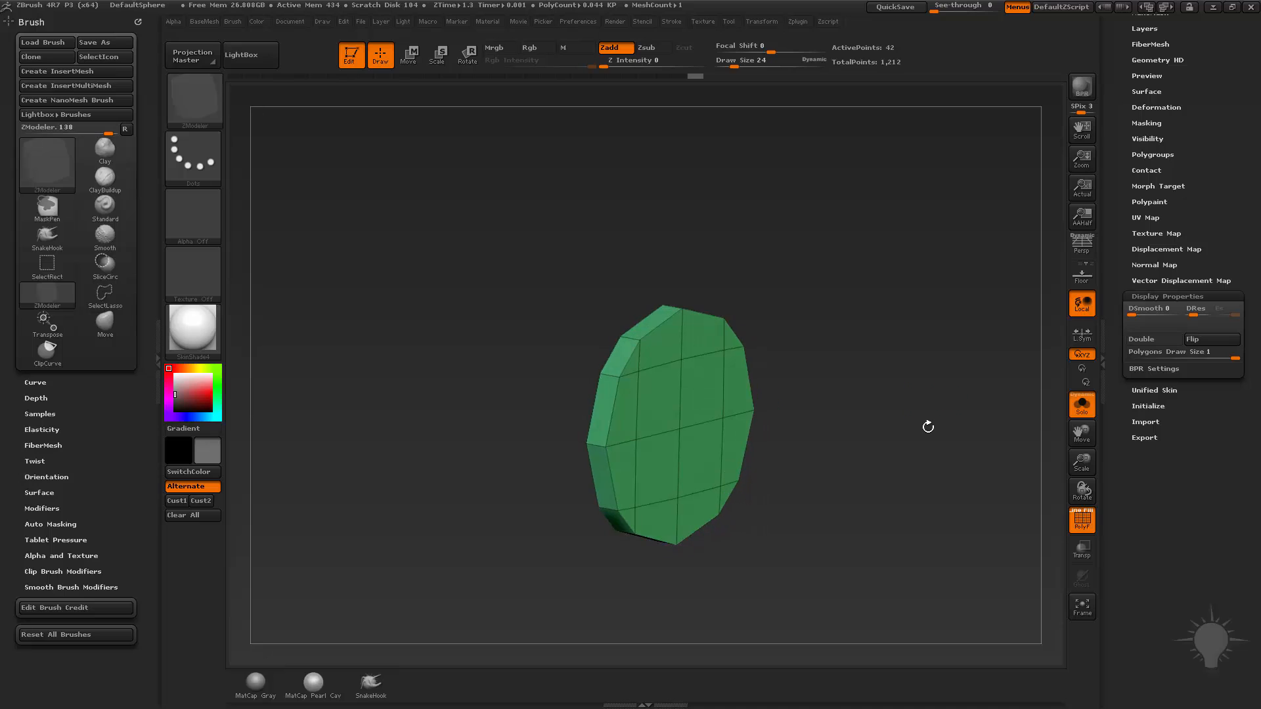
{"action": "left_click", "coordinate": [194, 103]}
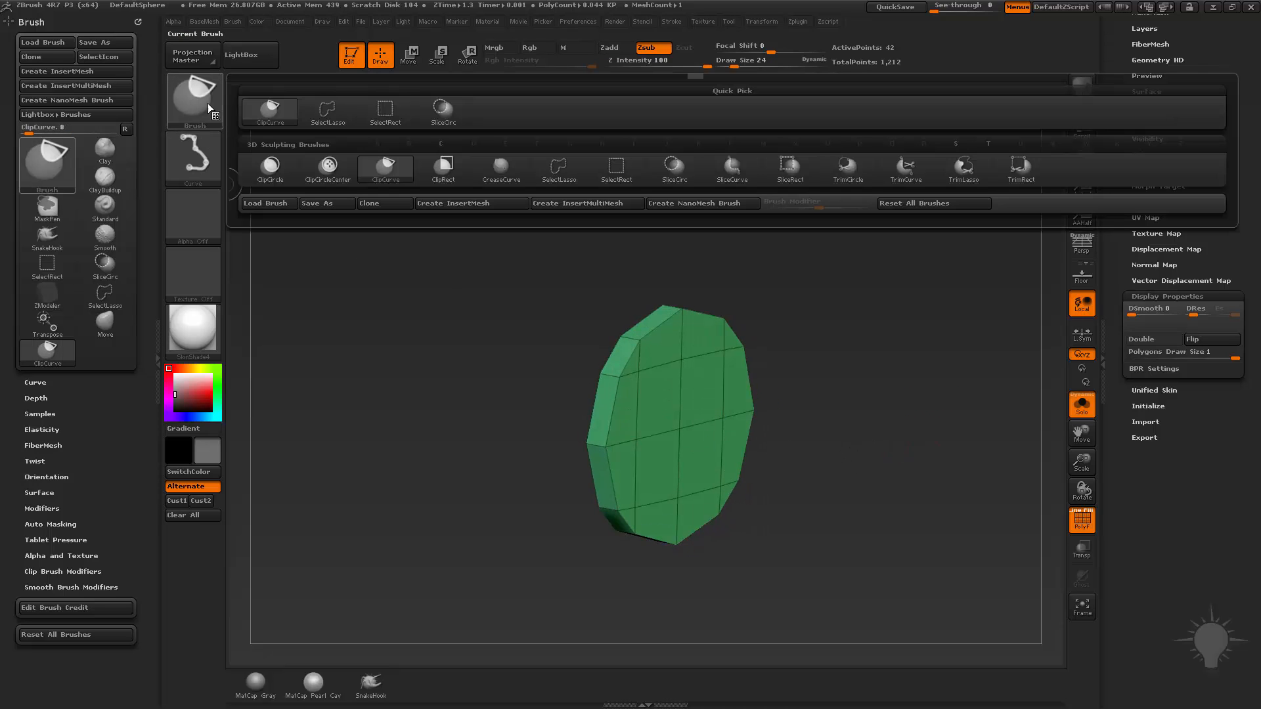
{"action": "left_click", "coordinate": [385, 108]}
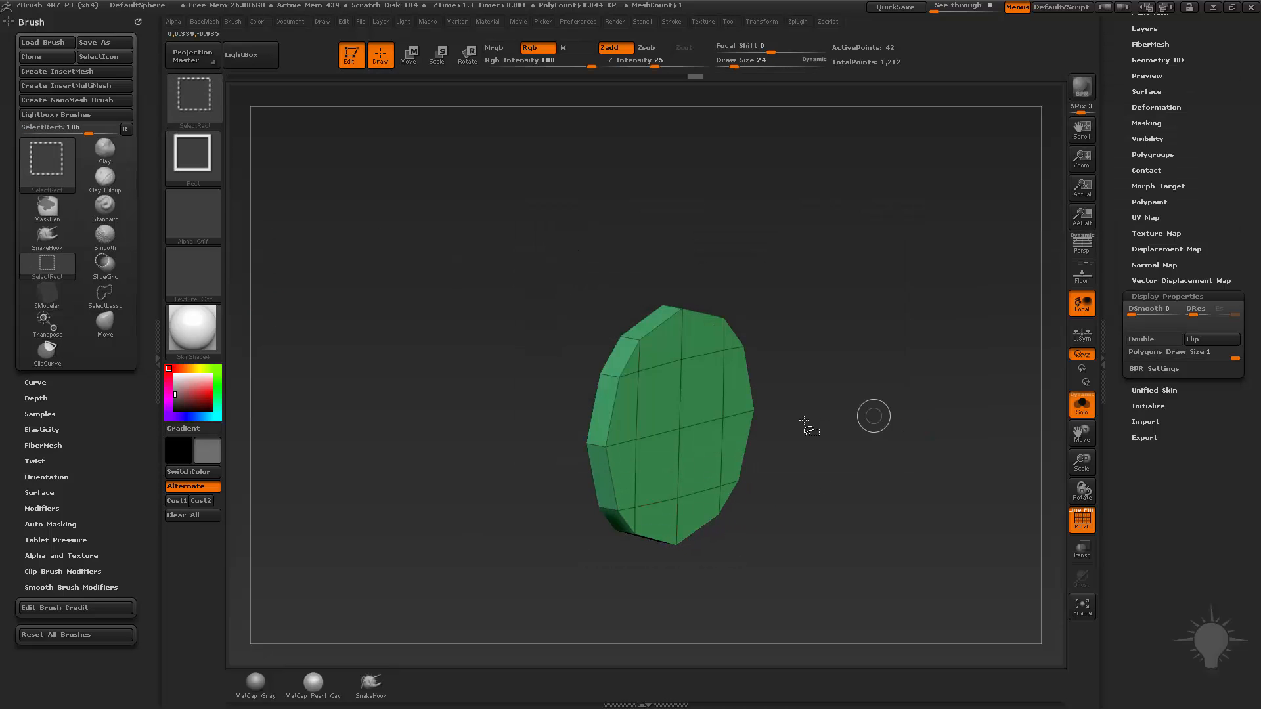
{"action": "left_click", "coordinate": [679, 430], "text": "ctrl+shift"}
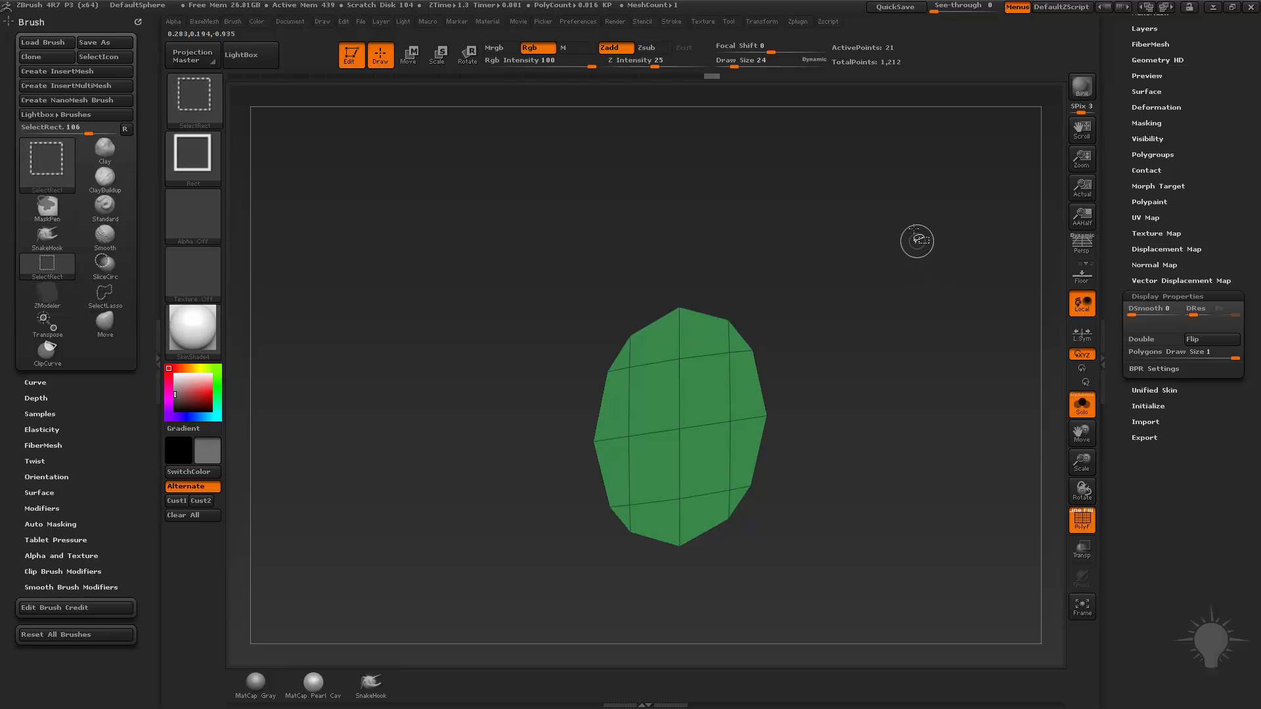
Invert the visibility so the disc's front face is hidden, and delete the hidden geometry with Del Hidden.
{"action": "left_click_drag", "start_coordinate": [912, 227], "coordinate": [921, 322], "text": "ctrl+shift"}
{"action": "key", "text": "space"}
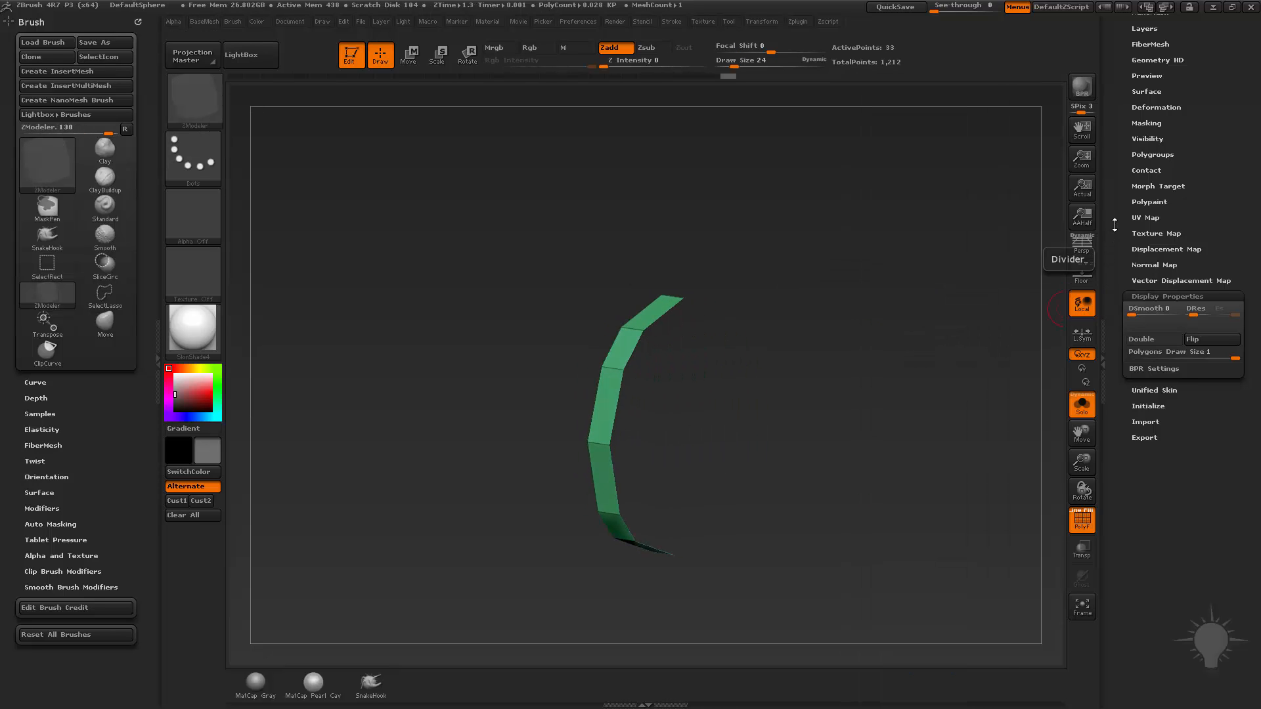
{"action": "left_click_drag", "start_coordinate": [1115, 226], "coordinate": [1123, 576]}
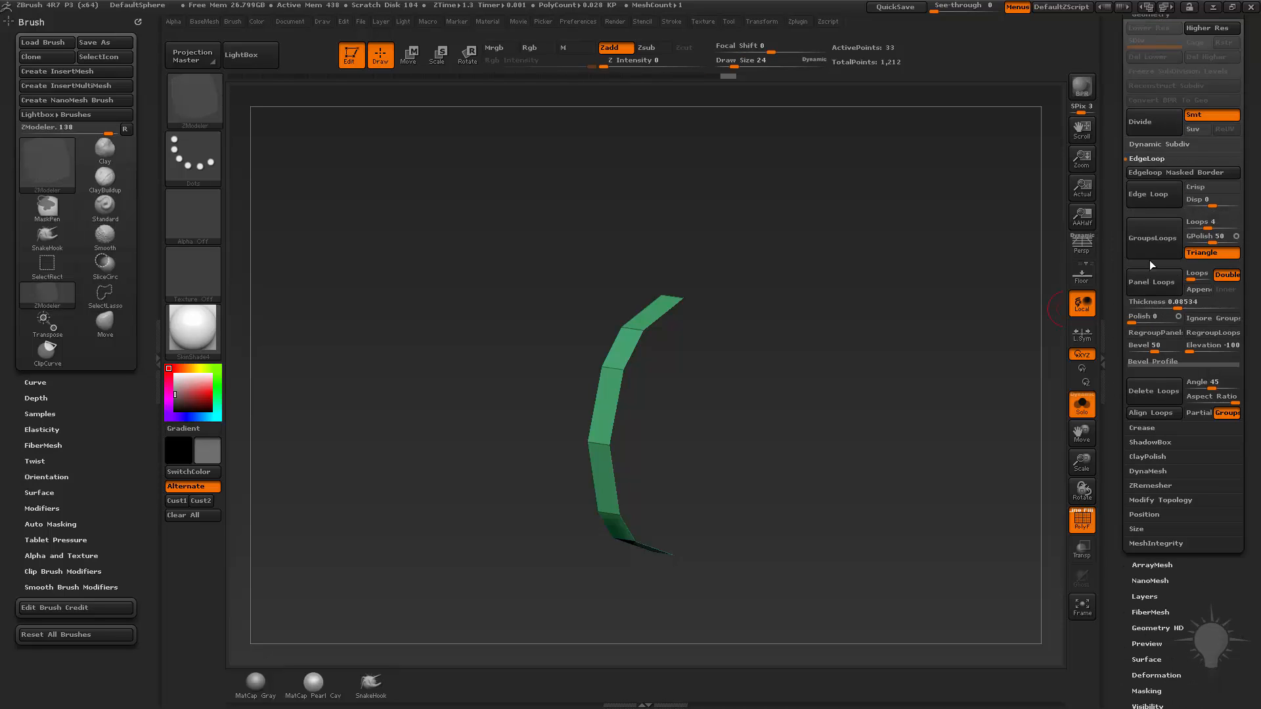
{"action": "left_click_drag", "start_coordinate": [1133, 20], "coordinate": [1133, 82]}
{"action": "left_click", "coordinate": [1142, 563]}
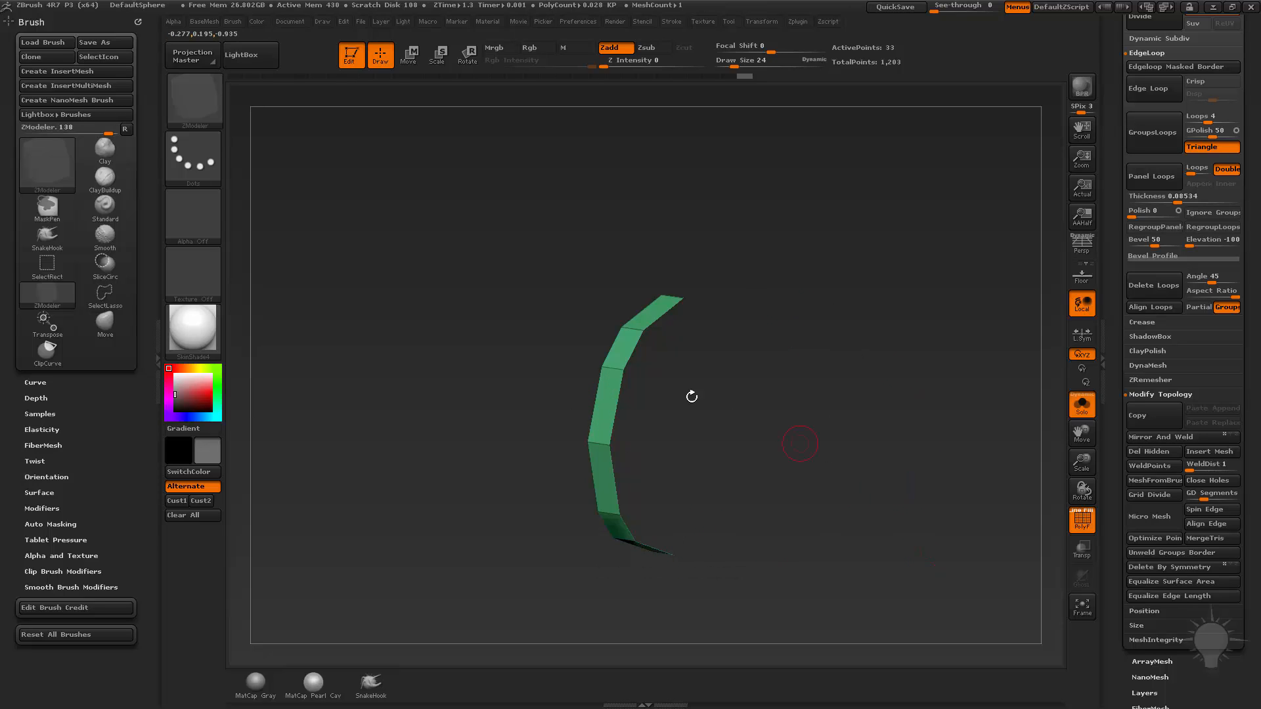
Try to cap the disc's front opening with the ZModeler edge action Close set to Concave Hole, and undo it.
{"action": "key", "text": "space"}
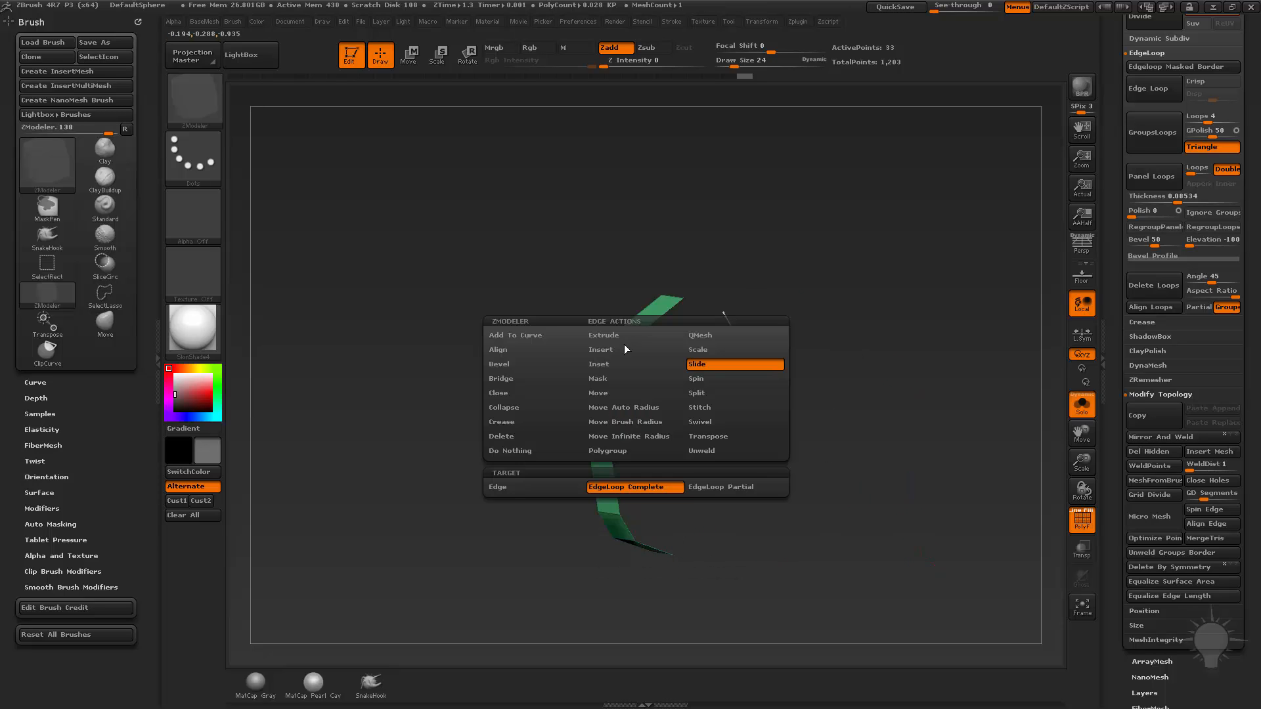
{"action": "left_click", "coordinate": [541, 391]}
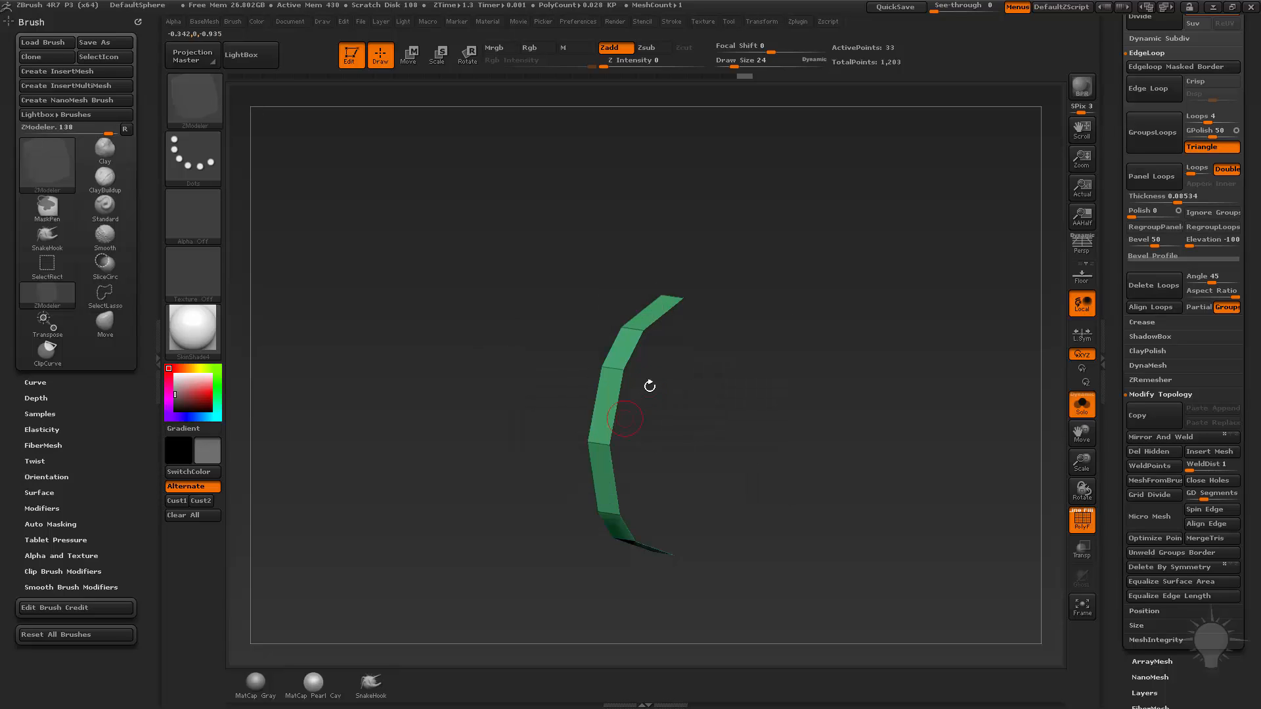
{"action": "left_click", "coordinate": [637, 349]}
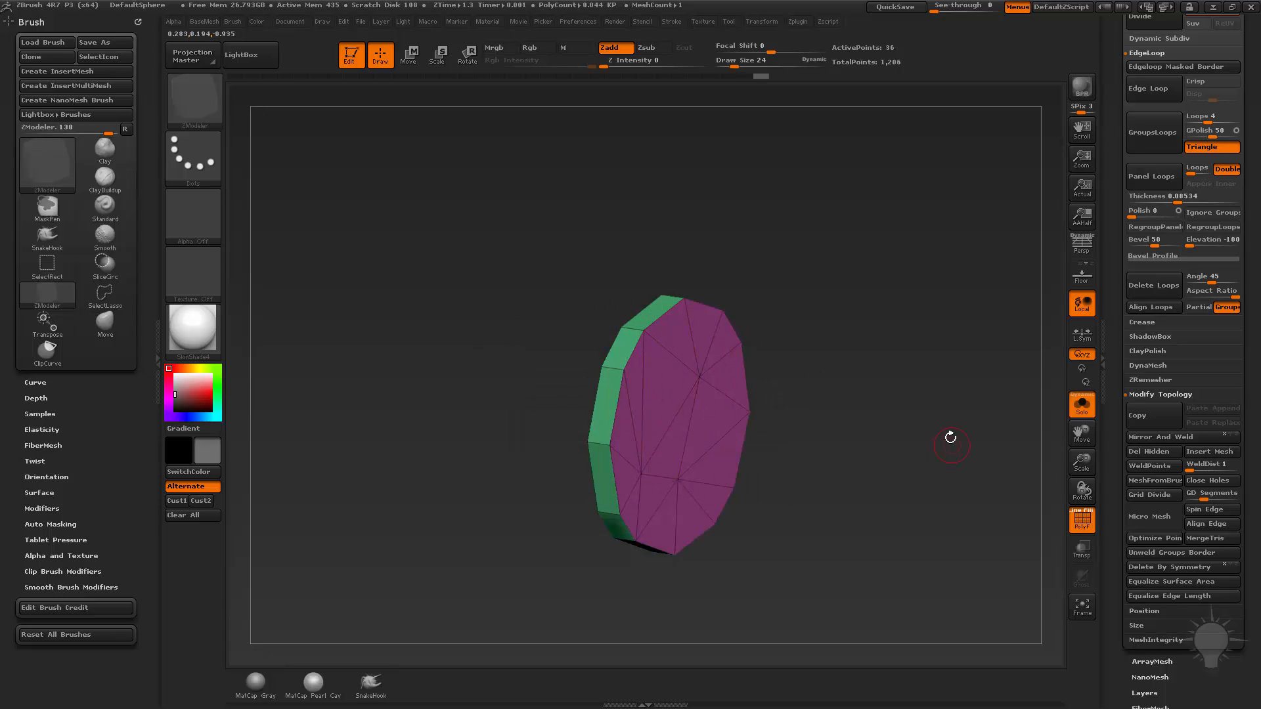
{"action": "key", "text": "ctrl+z"}
Close the disc's front opening using Convex Hole, redoing the ringed cap as a plain triangle fan around one centre point.
{"action": "key", "text": "space"}
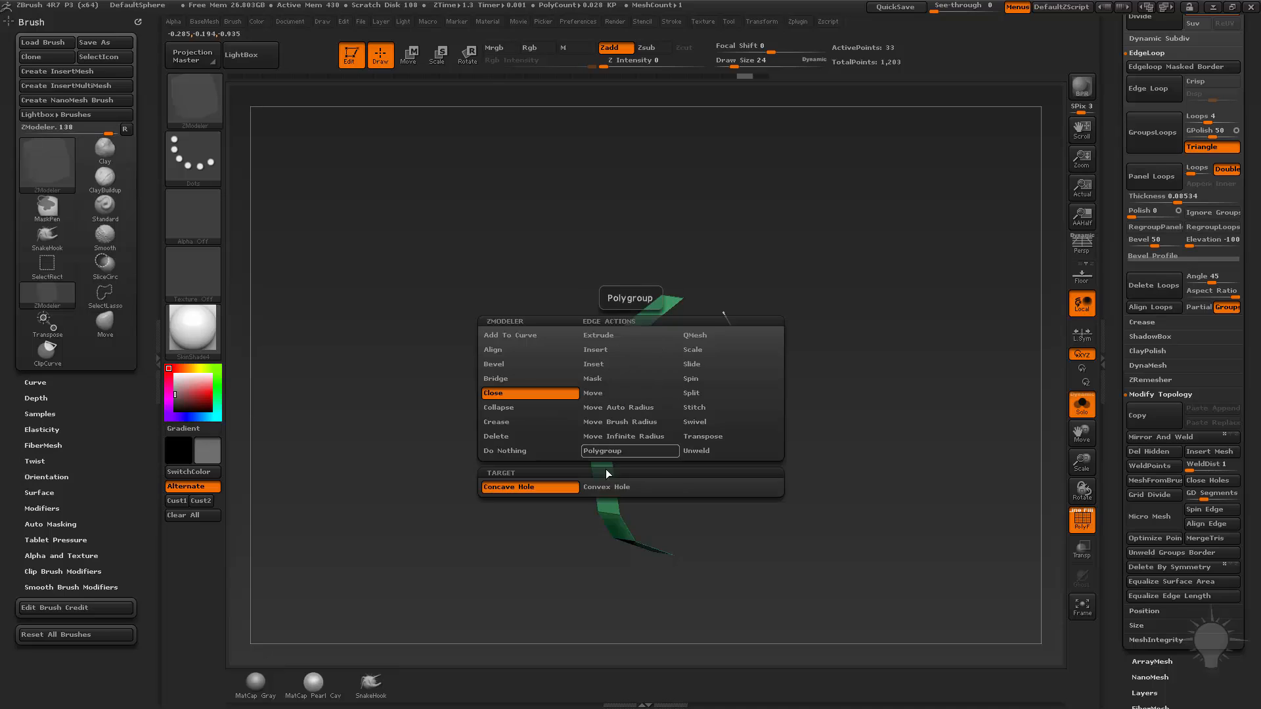
{"action": "left_click", "coordinate": [597, 488]}
{"action": "left_click", "coordinate": [638, 349]}
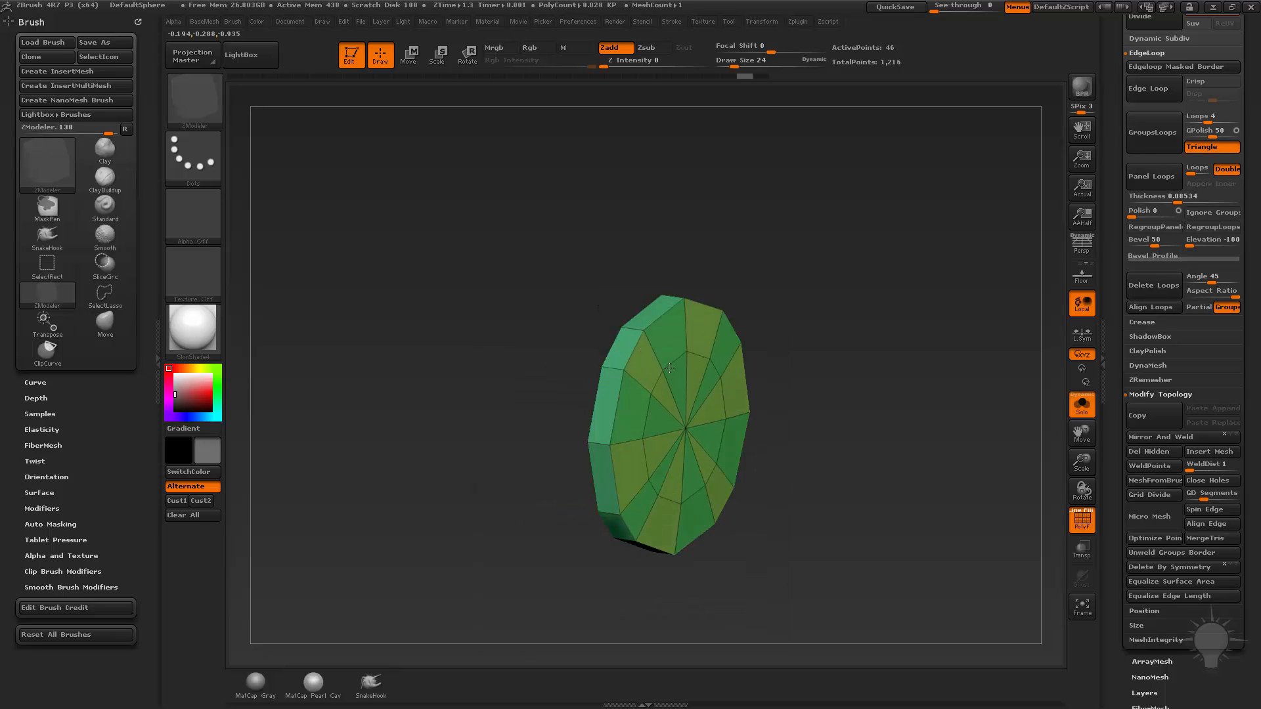
{"action": "mouse_move", "coordinate": [680, 447]}
{"action": "left_mouse_down"}
{"action": "mouse_move", "coordinate": [816, 438]}
{"action": "mouse_move", "coordinate": [683, 444]}
{"action": "mouse_move", "coordinate": [697, 438]}
{"action": "left_mouse_up"}
{"action": "key", "text": "ctrl+z"}
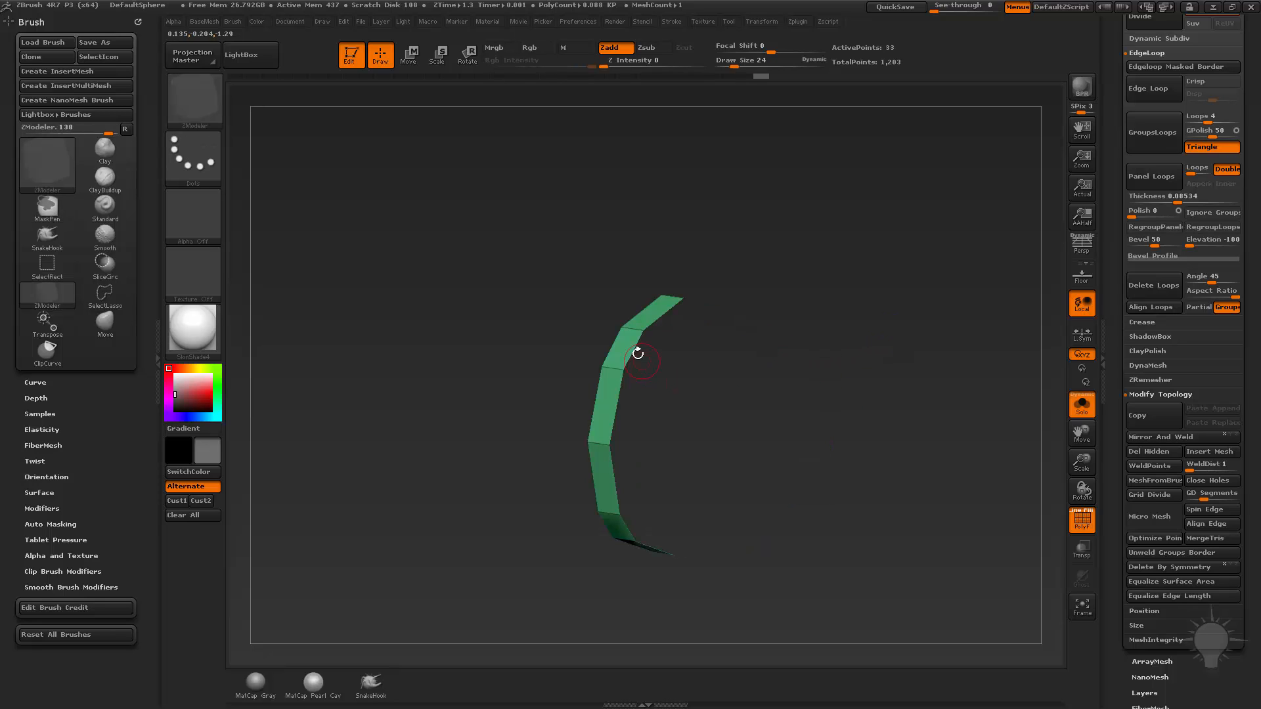
{"action": "left_click", "coordinate": [635, 348]}
Hide the disc's gridded back face by isolating it and inverting the visibility, and delete the hidden geometry.
{"action": "mouse_move", "coordinate": [912, 402]}
{"action": "left_mouse_down"}
{"action": "mouse_move", "coordinate": [789, 396]}
{"action": "mouse_move", "coordinate": [892, 406]}
{"action": "left_mouse_up"}
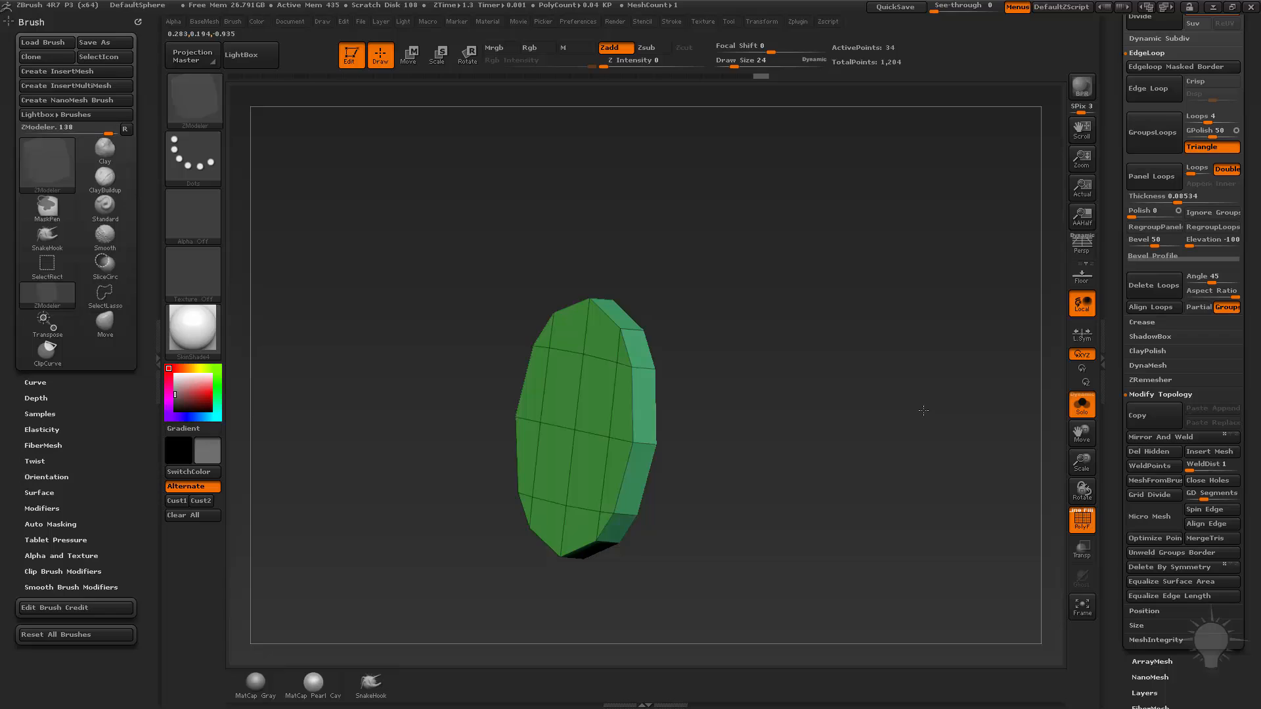
{"action": "mouse_move", "coordinate": [873, 408]}
{"action": "left_mouse_down"}
{"action": "mouse_move", "coordinate": [912, 410]}
{"action": "mouse_move", "coordinate": [858, 427]}
{"action": "left_mouse_up"}
{"action": "key", "text": "ctrl+shift"}
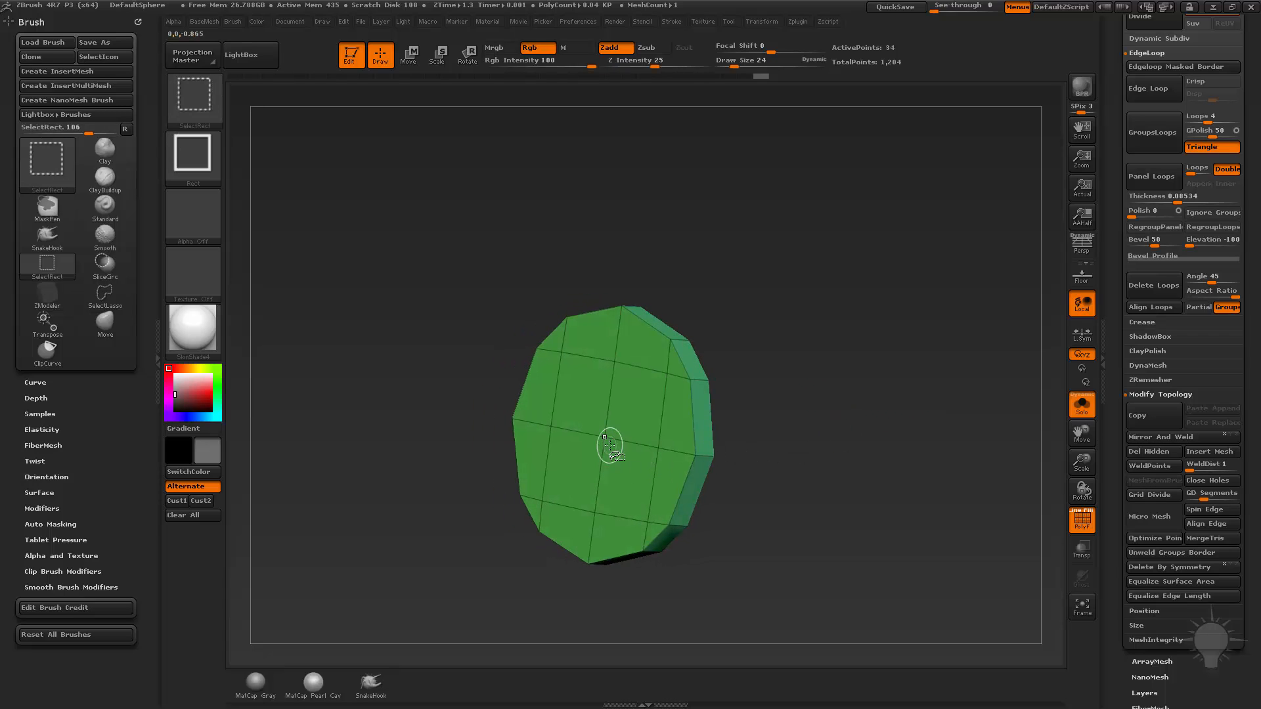
{"action": "left_click", "coordinate": [610, 445], "text": "ctrl+shift"}
{"action": "left_click", "coordinate": [982, 294], "text": "ctrl+shift"}
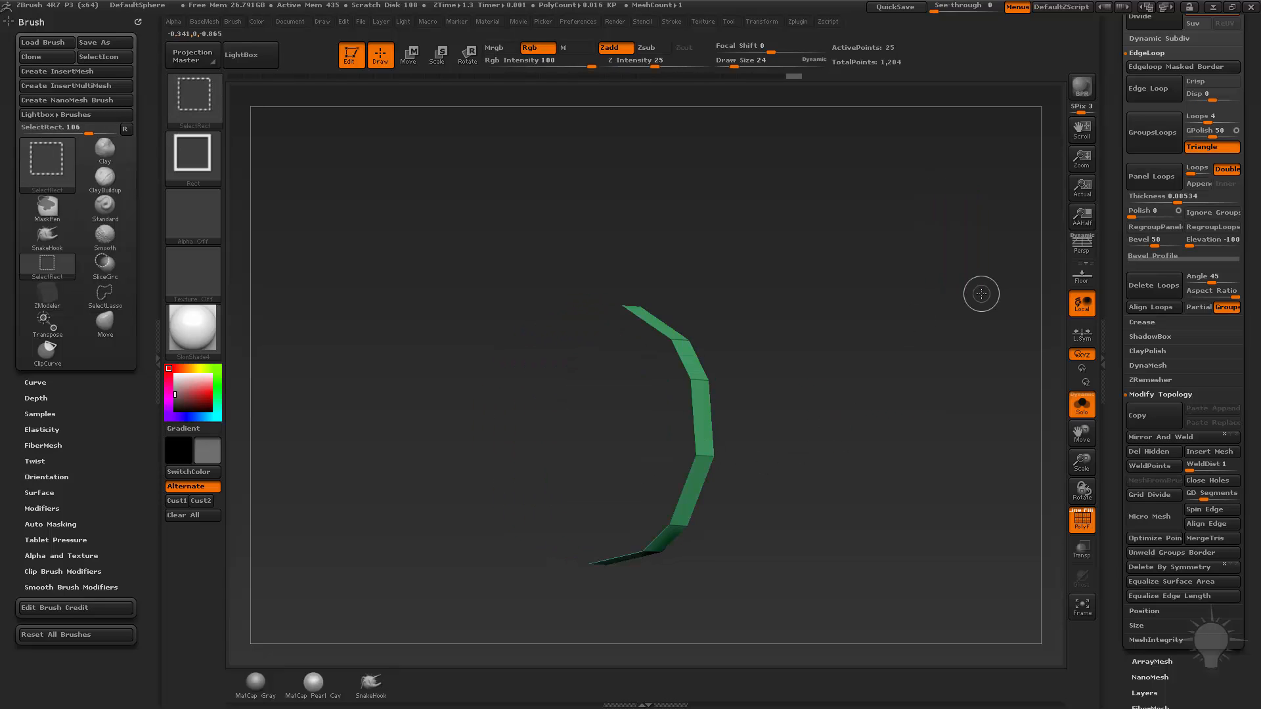
{"action": "key", "text": "space"}
{"action": "left_click_drag", "start_coordinate": [1123, 295], "coordinate": [1123, 342]}
{"action": "left_click_drag", "start_coordinate": [1117, 489], "coordinate": [1118, 428]}
{"action": "left_click_drag", "start_coordinate": [1121, 529], "coordinate": [1121, 479]}
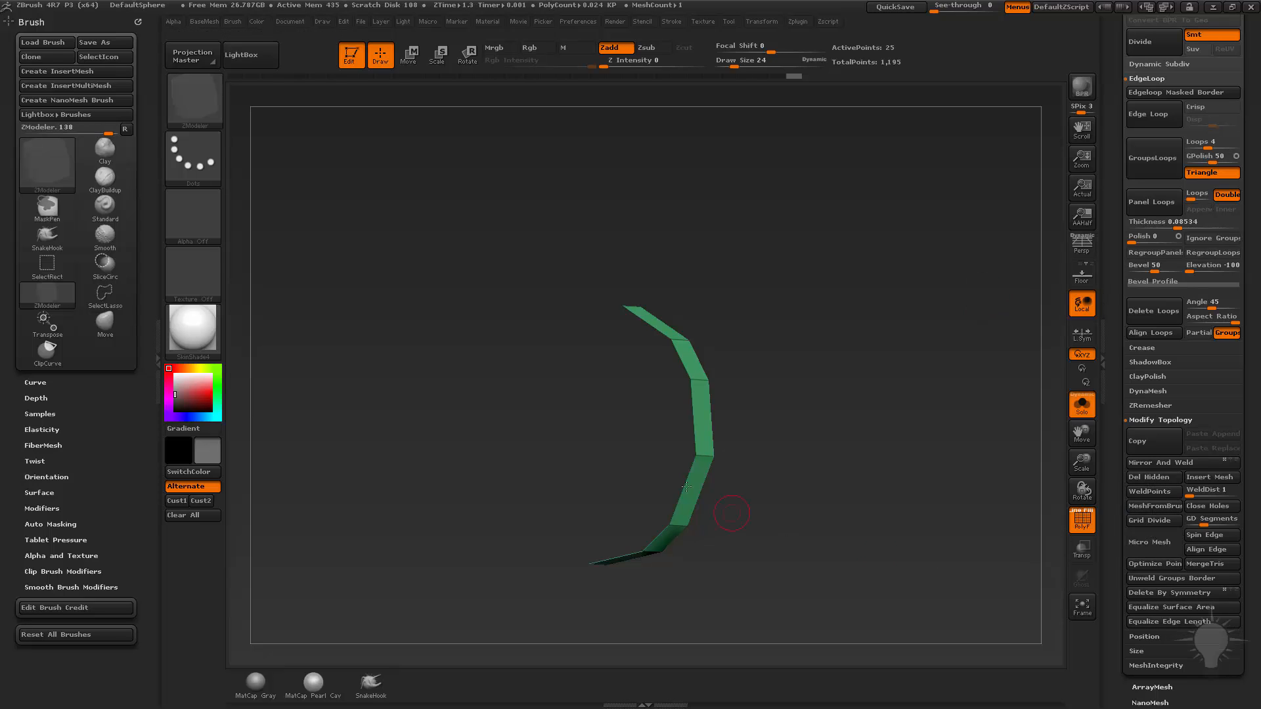
Close the disc's back opening with a Convex Hole triangle fan and turn off Solo mode.
{"action": "left_click", "coordinate": [694, 410]}
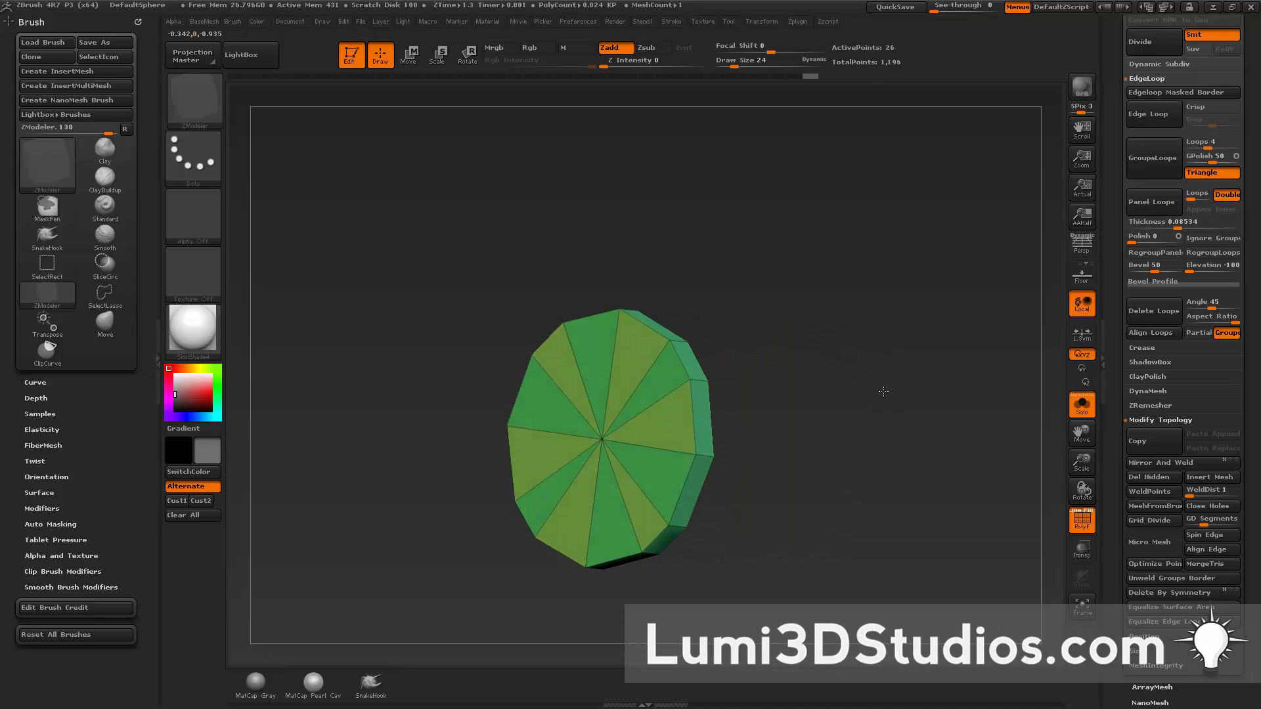
{"action": "left_click_drag", "start_coordinate": [883, 392], "coordinate": [1013, 428]}
{"action": "left_click", "coordinate": [1080, 405]}
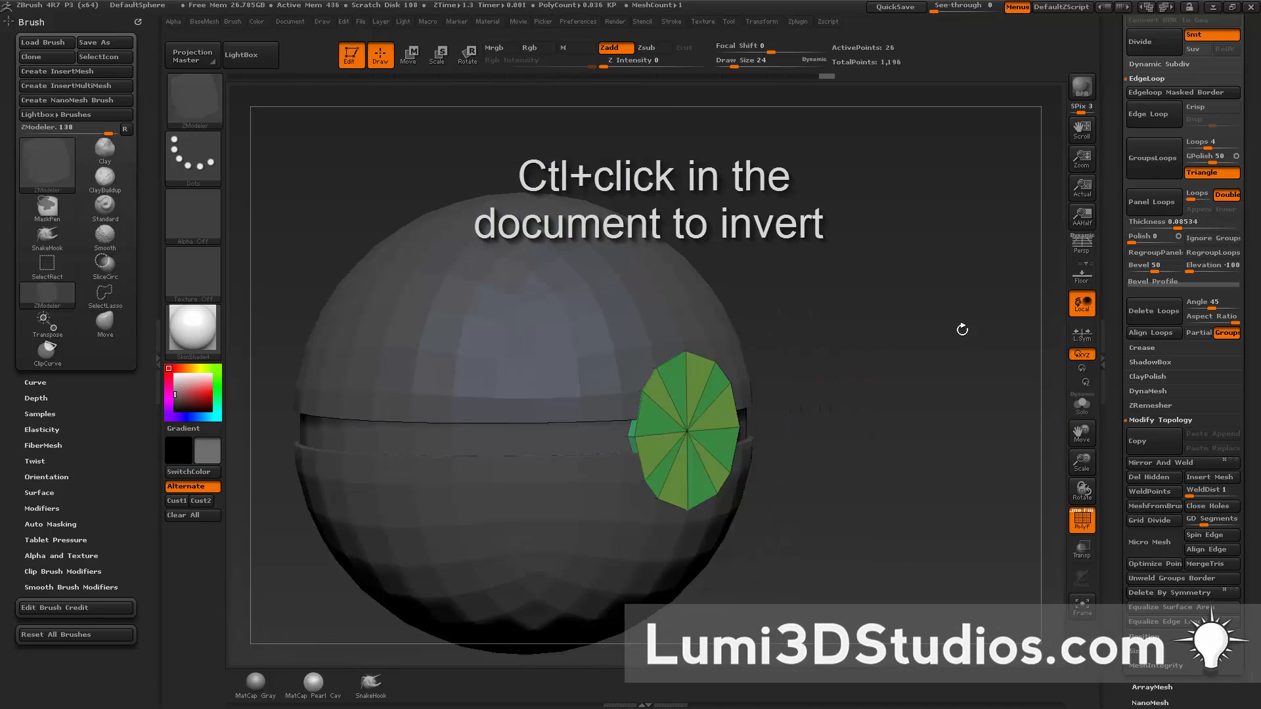